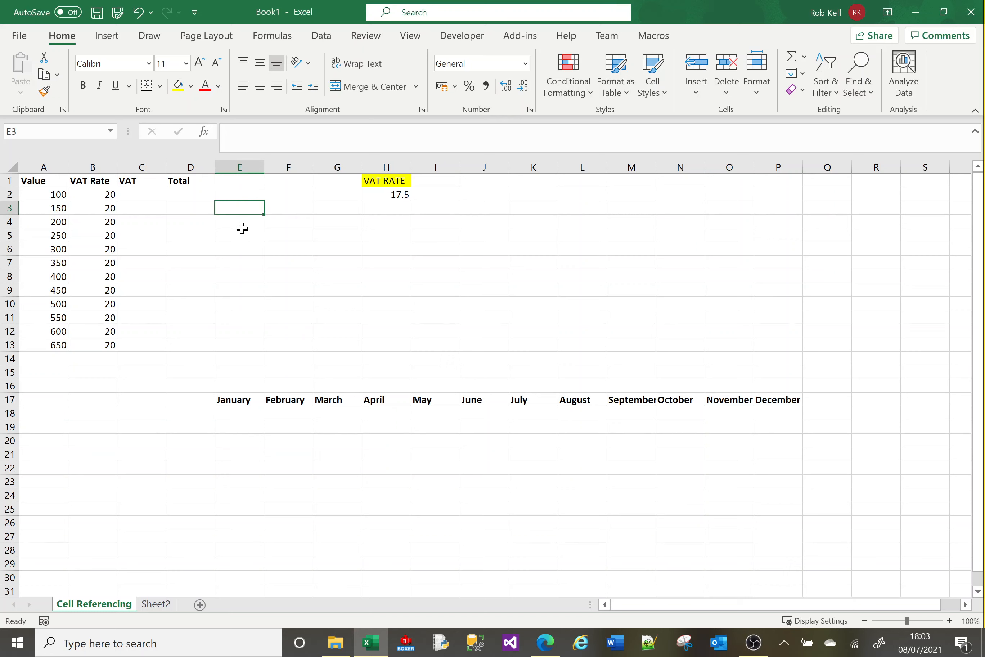
Enter the text "total" in cell E3
type("taoal")
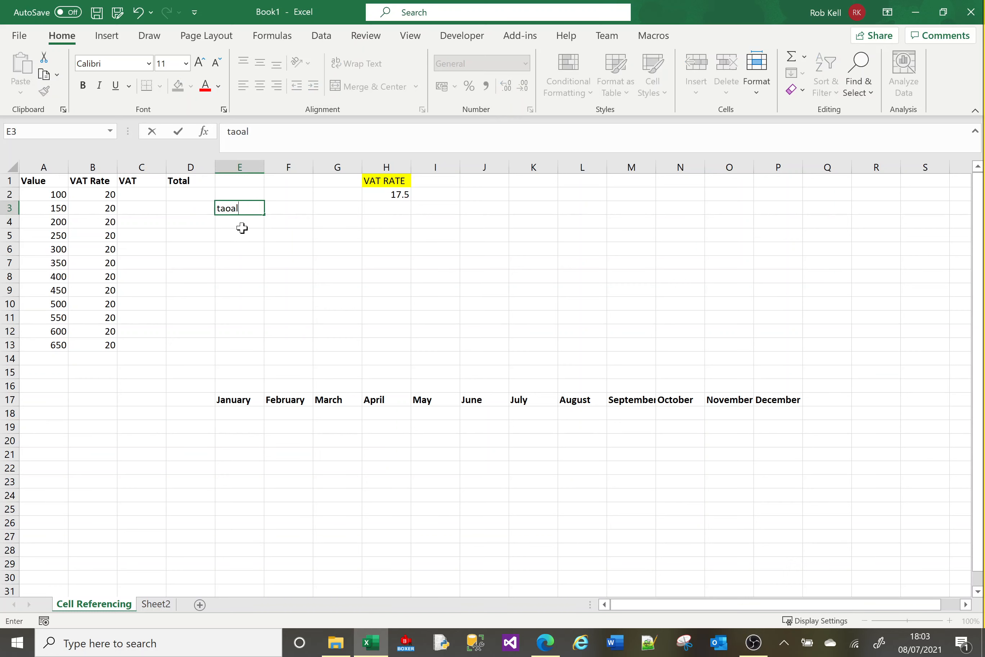
key("Return")
key("Up")
type("total")
key("Return")
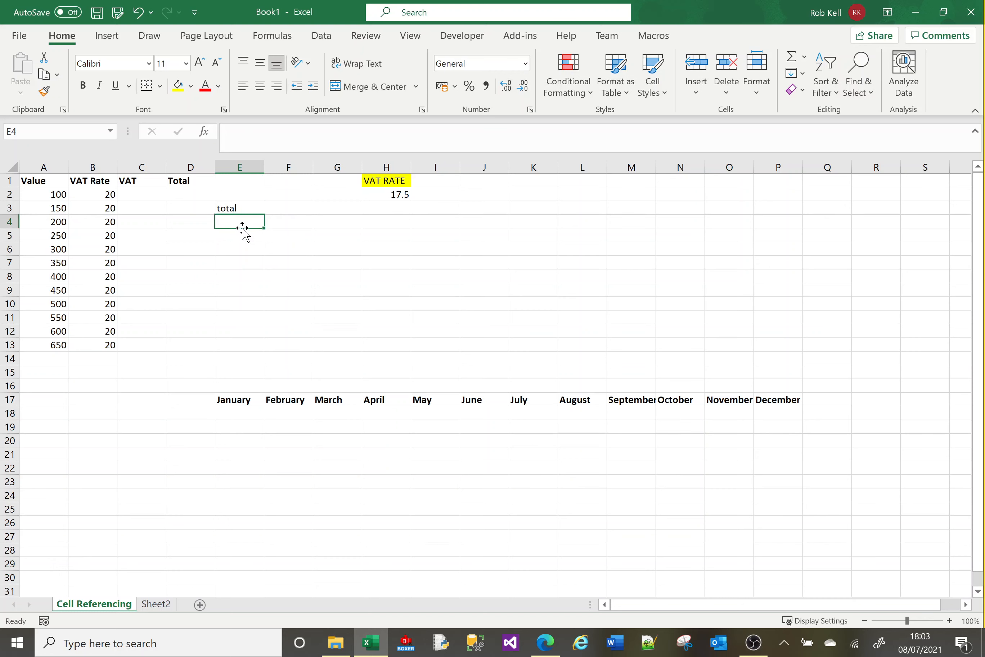
Edit the text in cell E3 to read "the total"
key("Up")
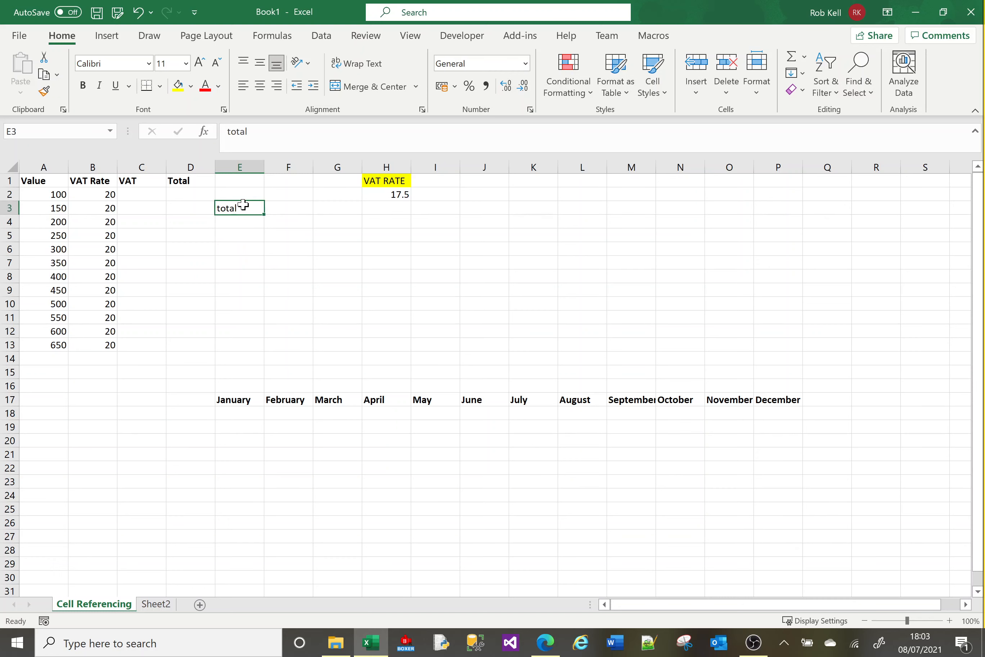
left_click(282, 127)
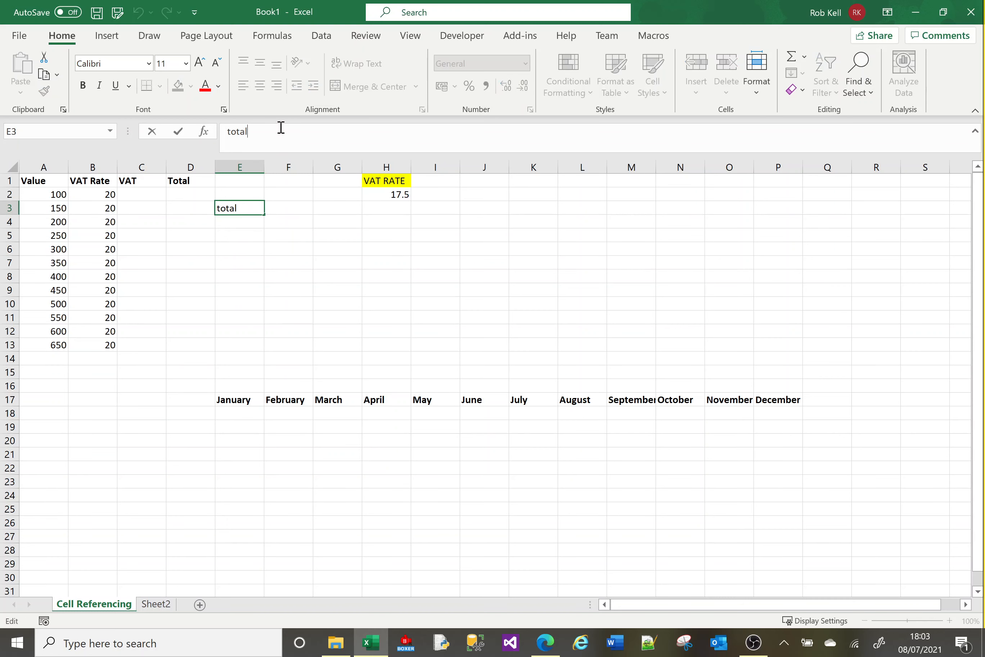
key("Left")
type("the")
key("Return")
Replace the text in cell E3 with the number 887738 and check its editable content
left_click(248, 211)
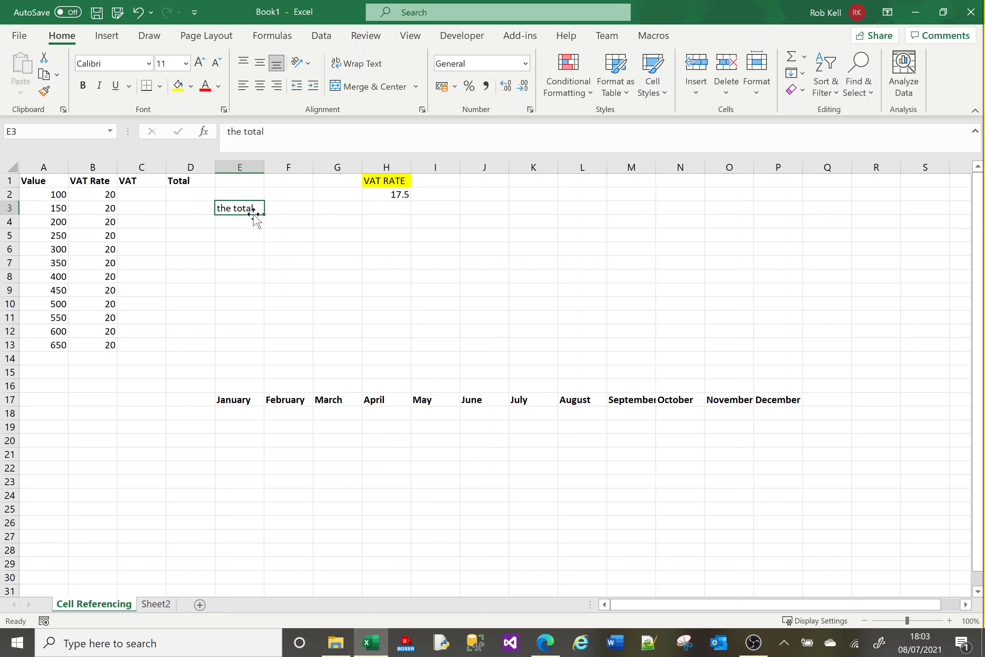
key("BackSpace")
type("887738")
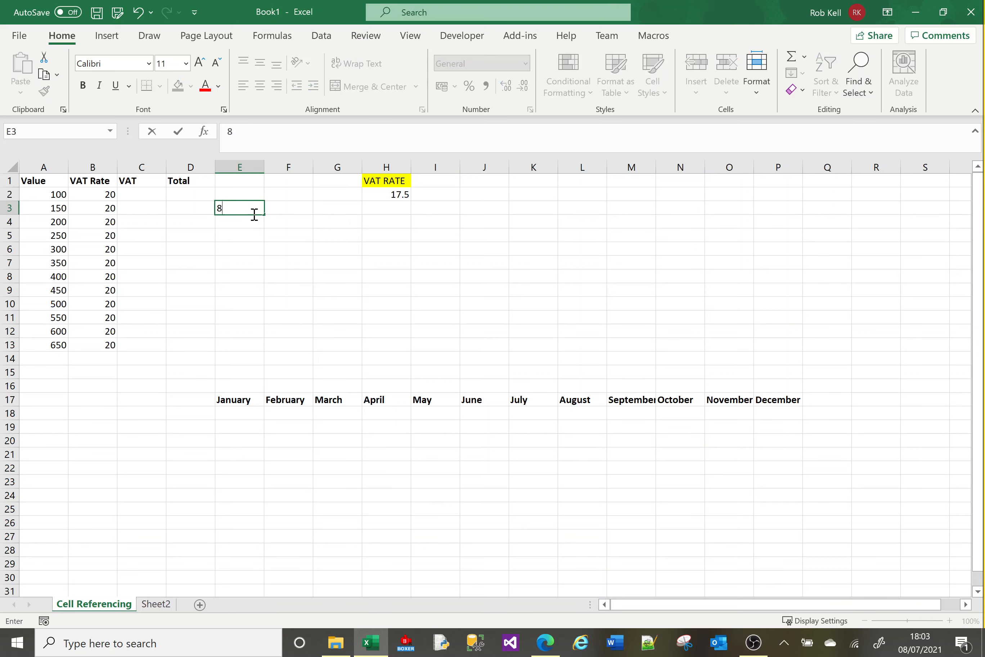
key("Return")
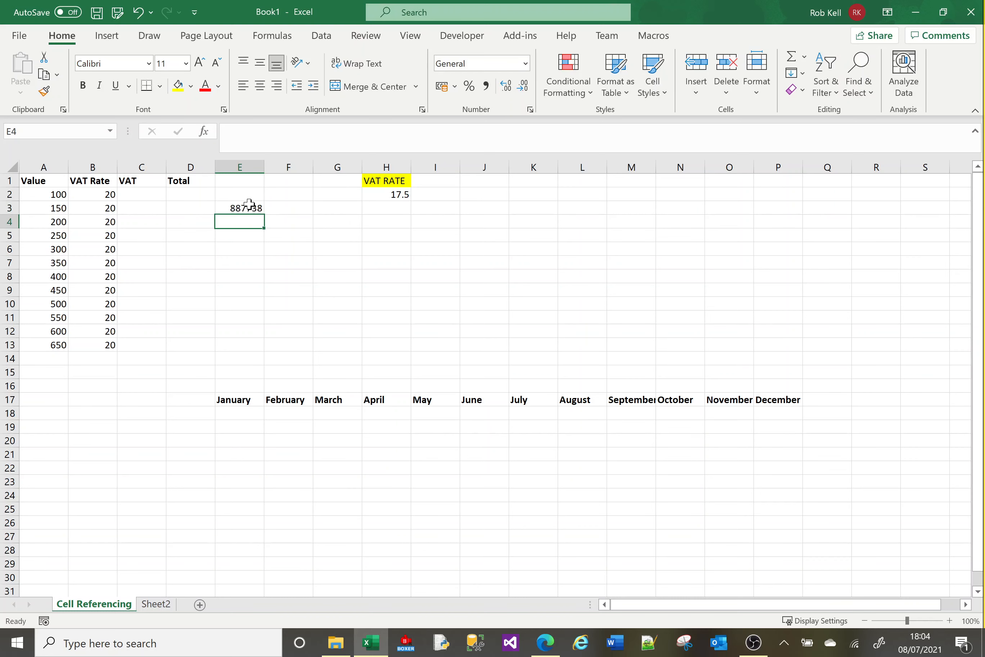
left_click(252, 206)
left_click(261, 132)
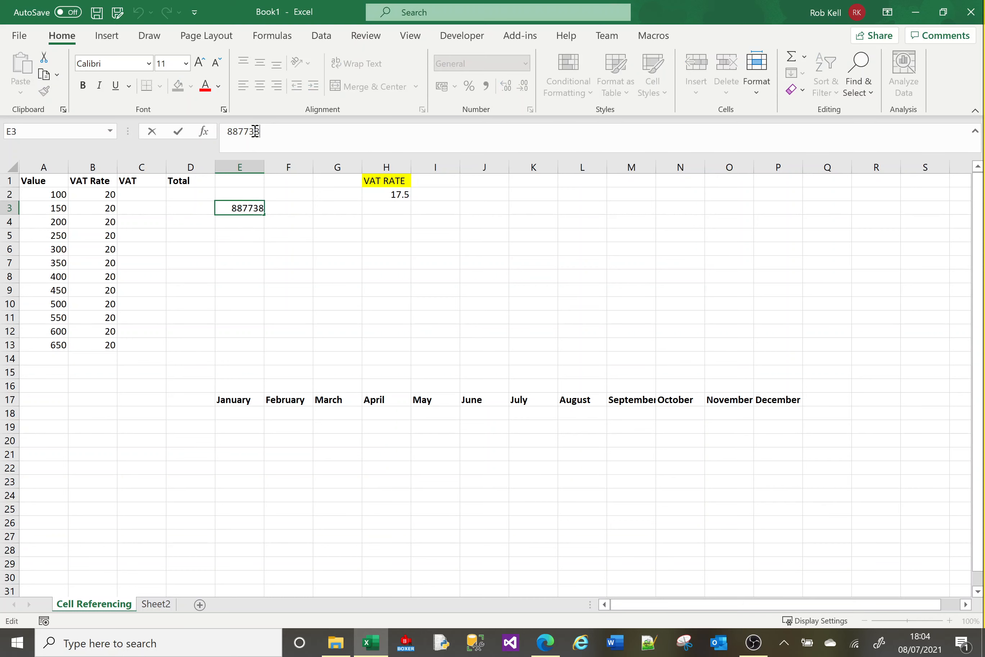
key("Return")
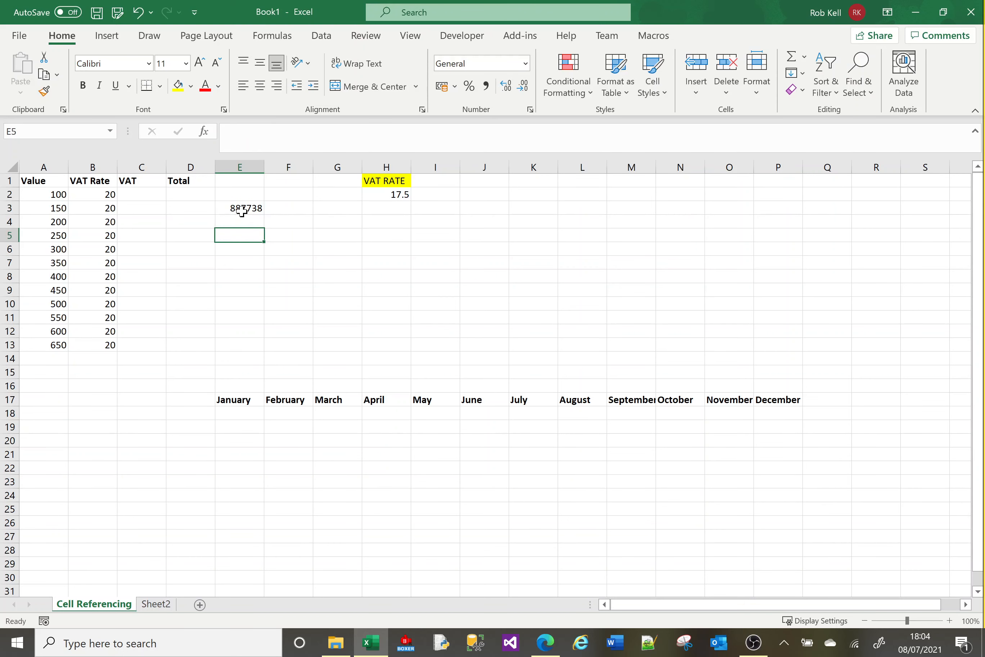
Clear cell E3 and enter the formula =1+1 in it
left_click(241, 211)
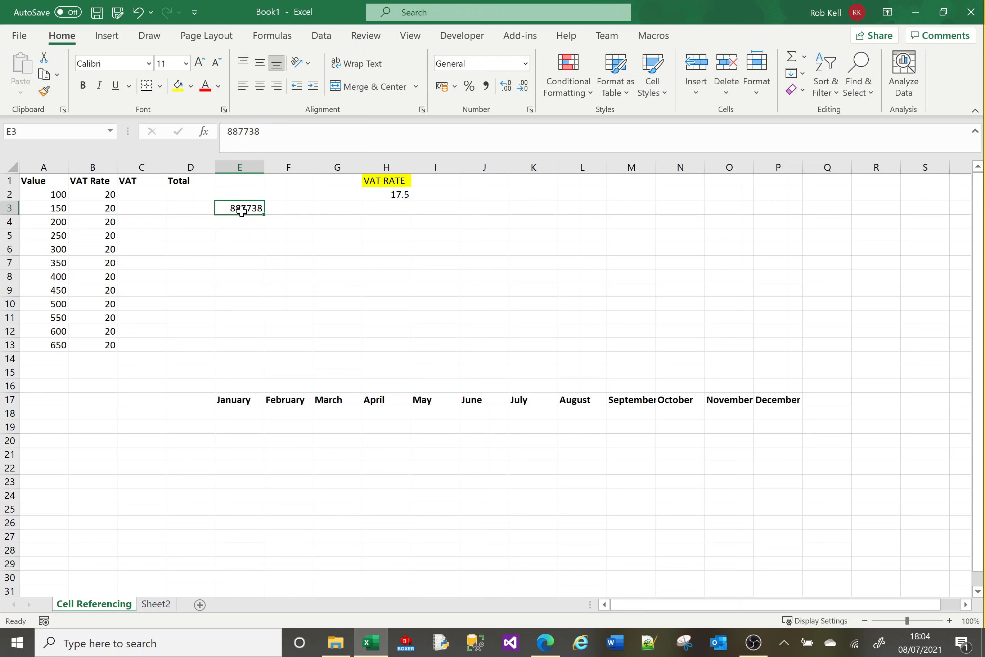
key("Delete")
type("=")
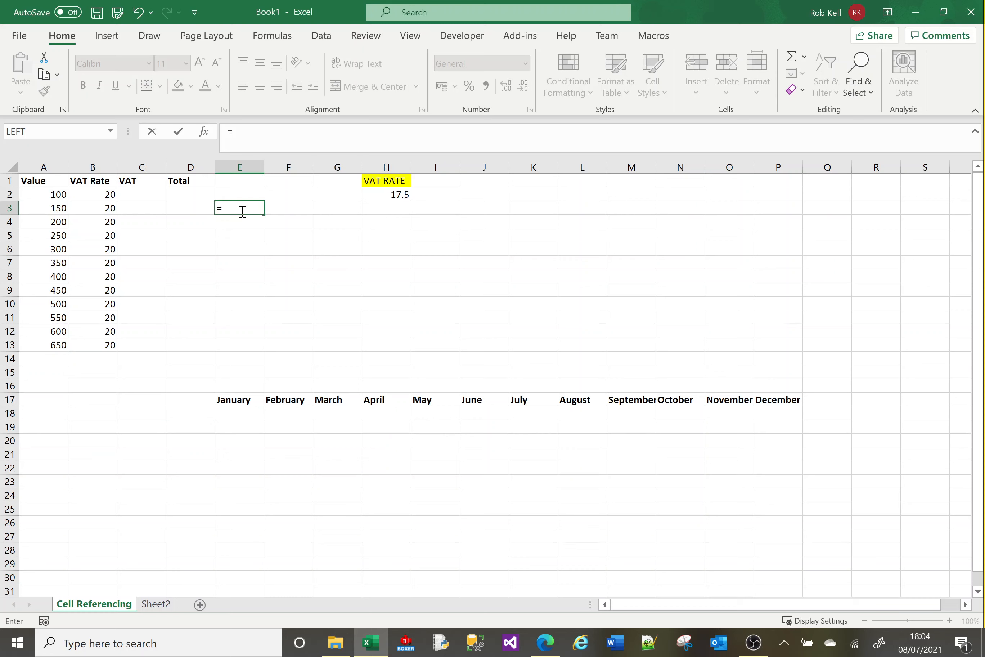
left_click(114, 135)
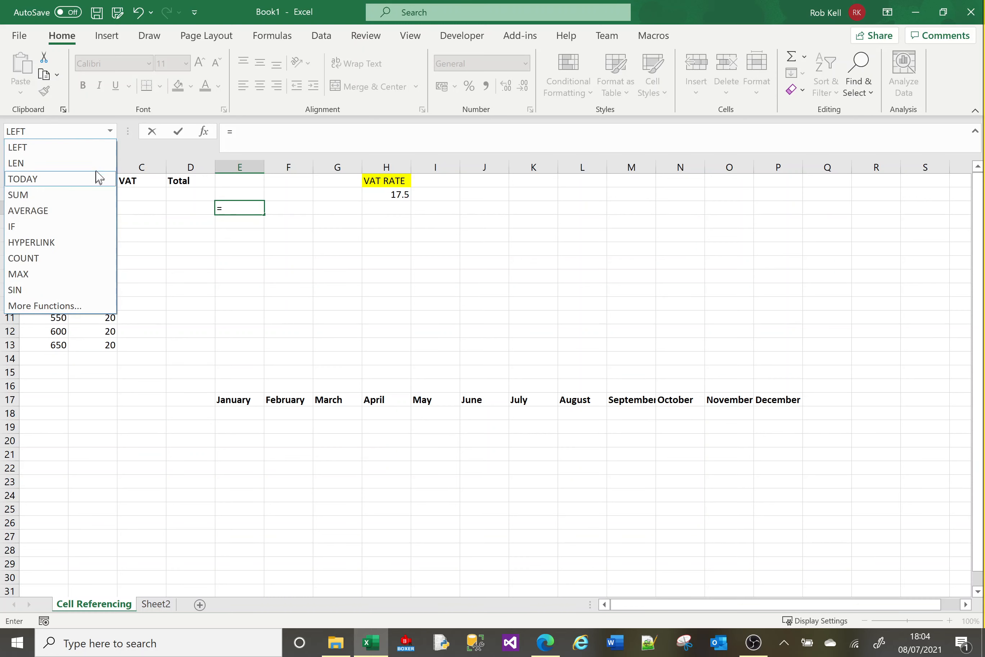
left_click(111, 136)
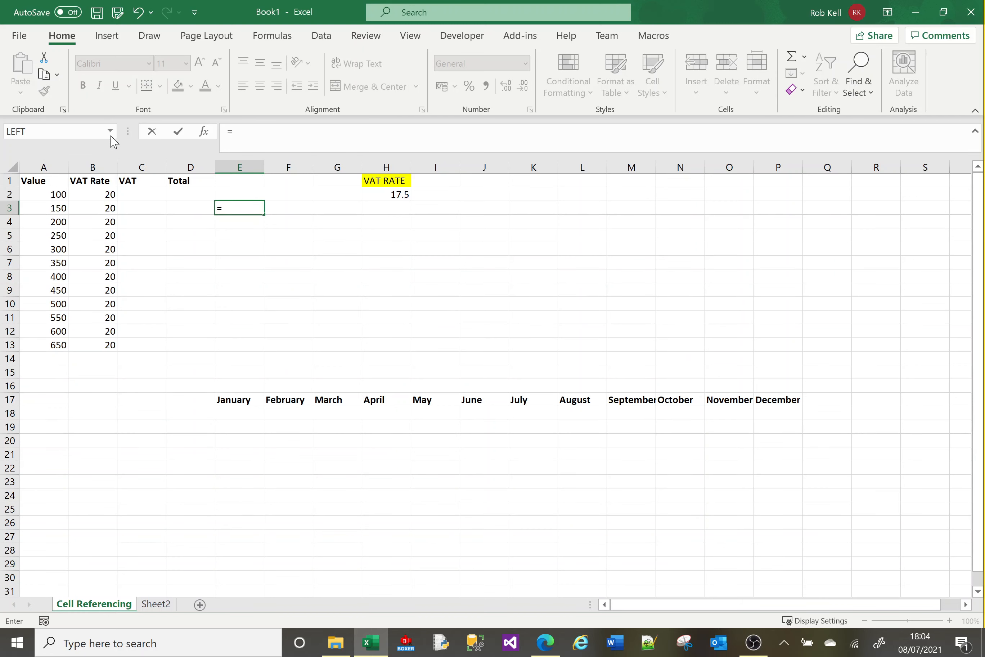
left_click(234, 208)
type("1+1")
key("Return")
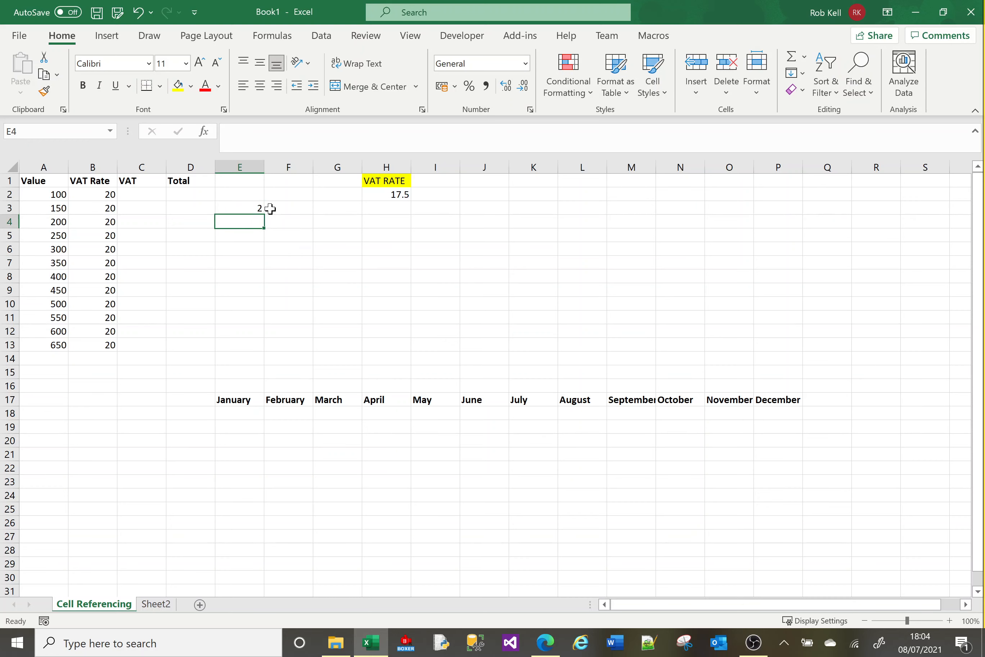
left_click(240, 207)
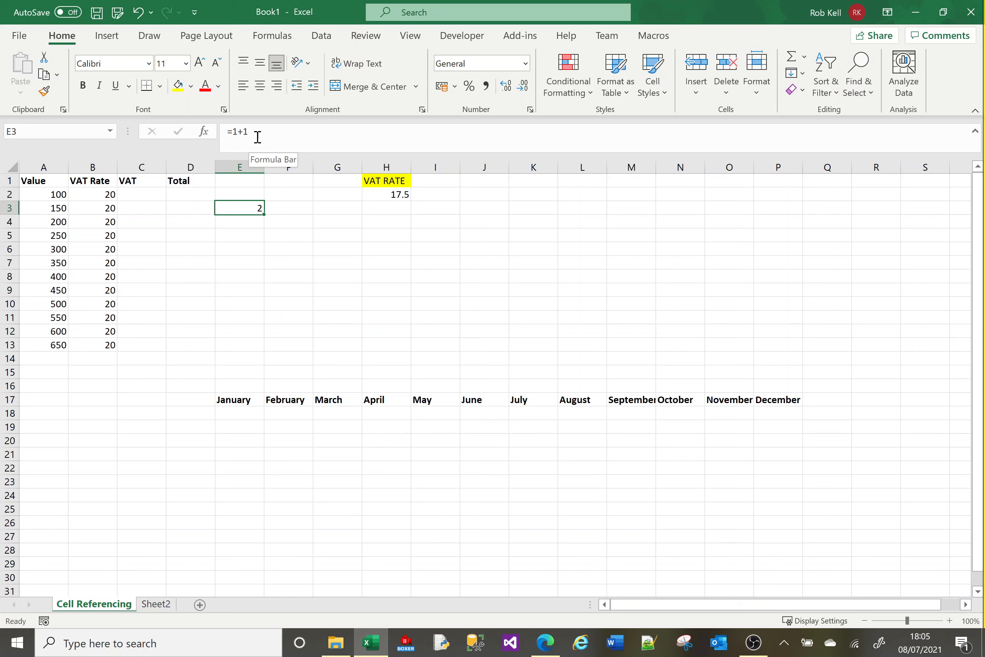
Enter the formula =2*3 in cell E4
left_click(249, 223)
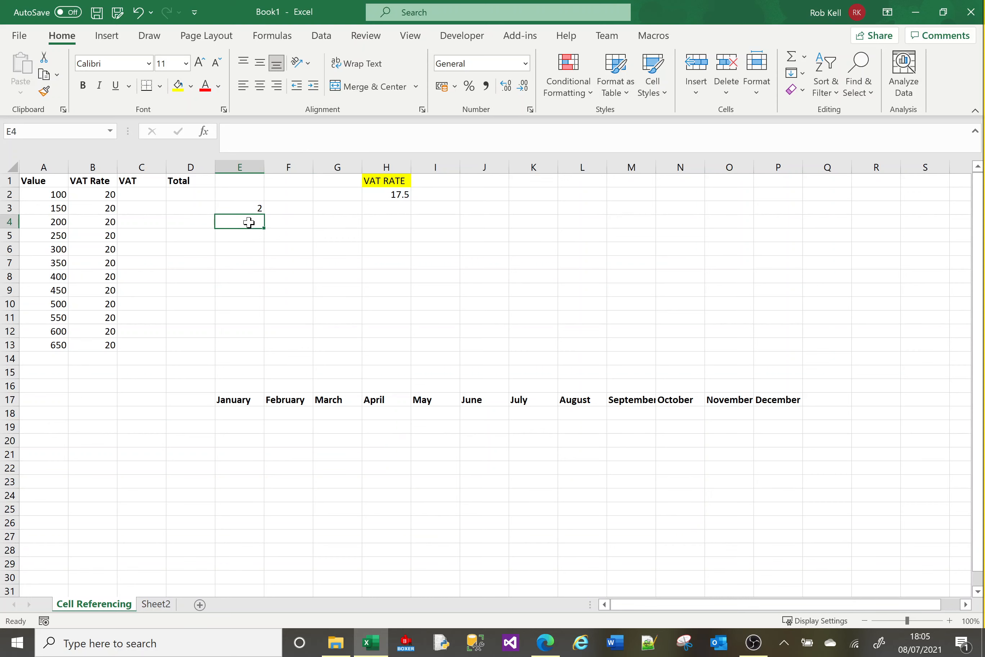
type("=2*3")
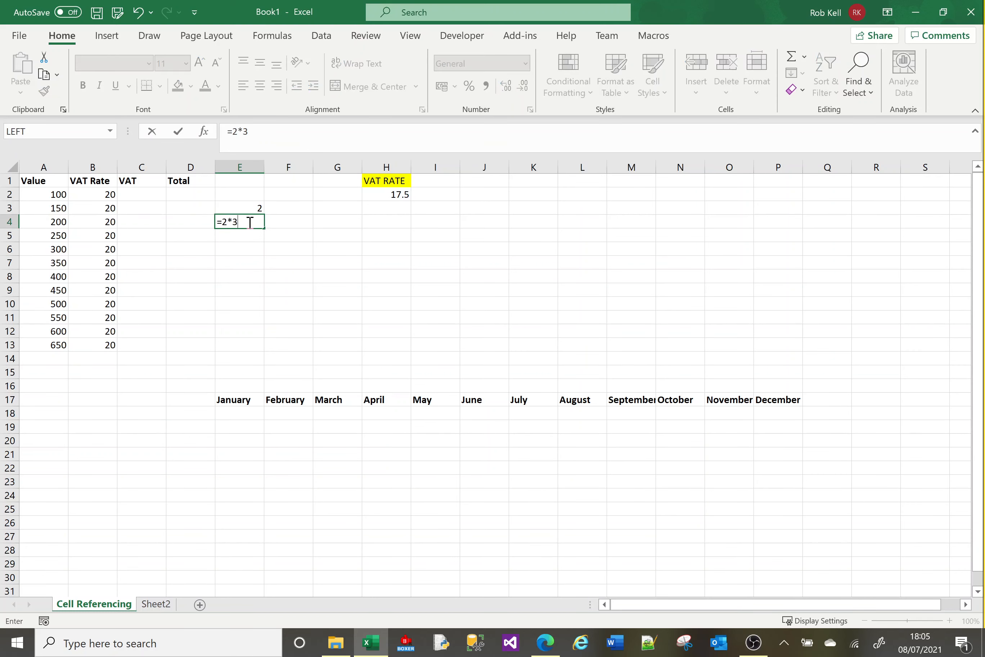
key("Return")
left_click(249, 222)
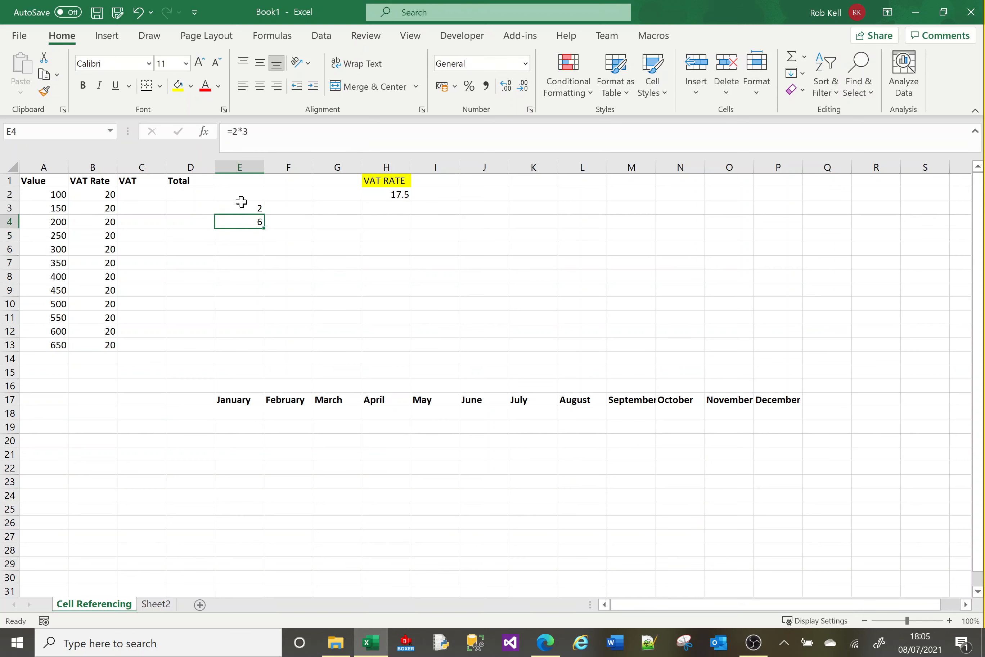
Enter the formula =(4*5)/2 in cell E5
left_click(252, 316)
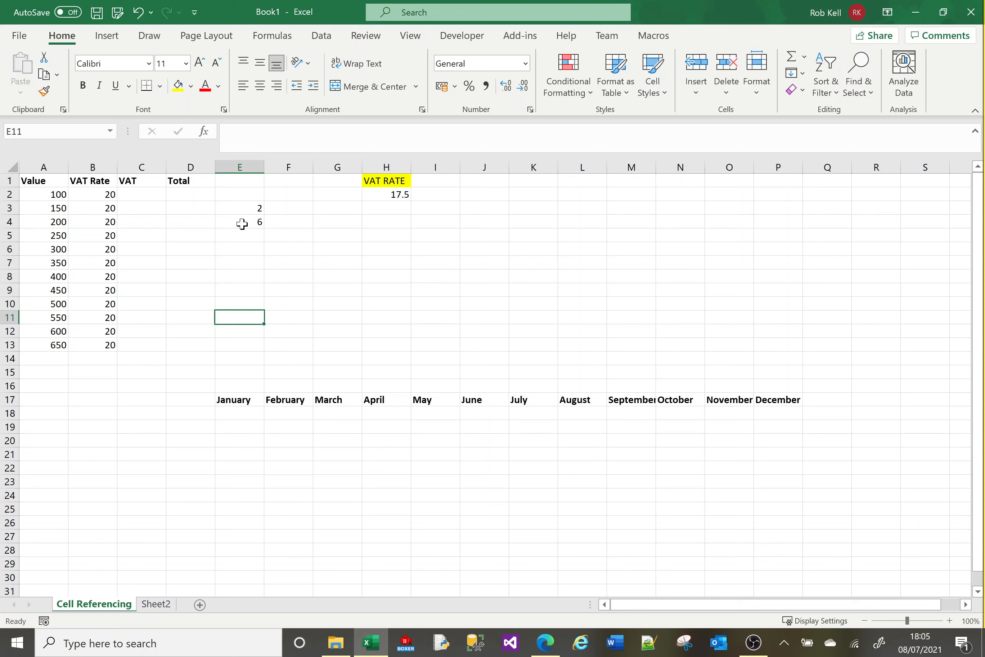
left_click(244, 240)
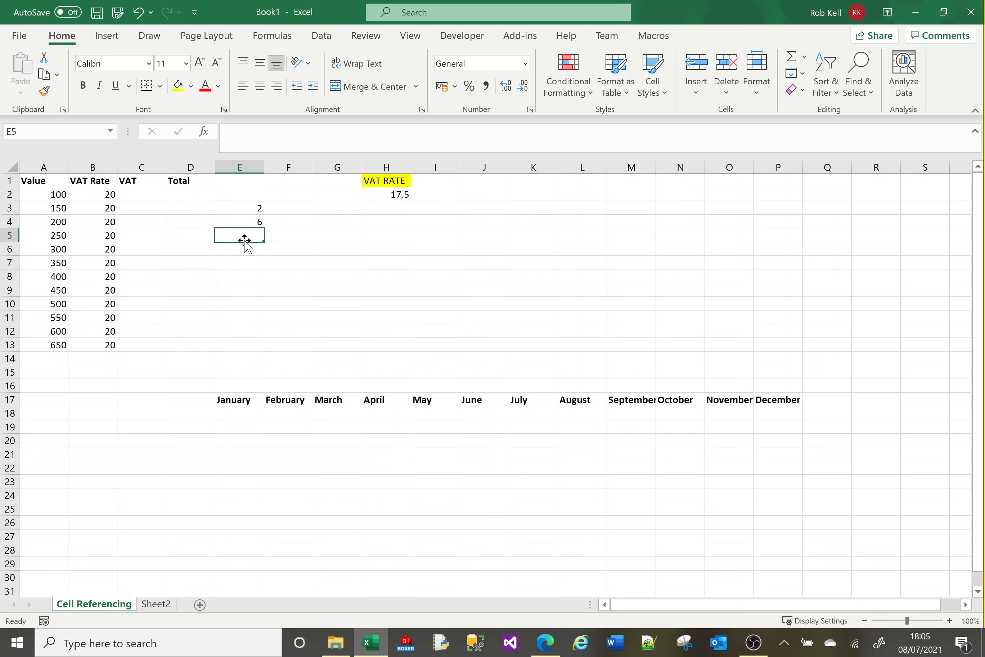
type("=(4")
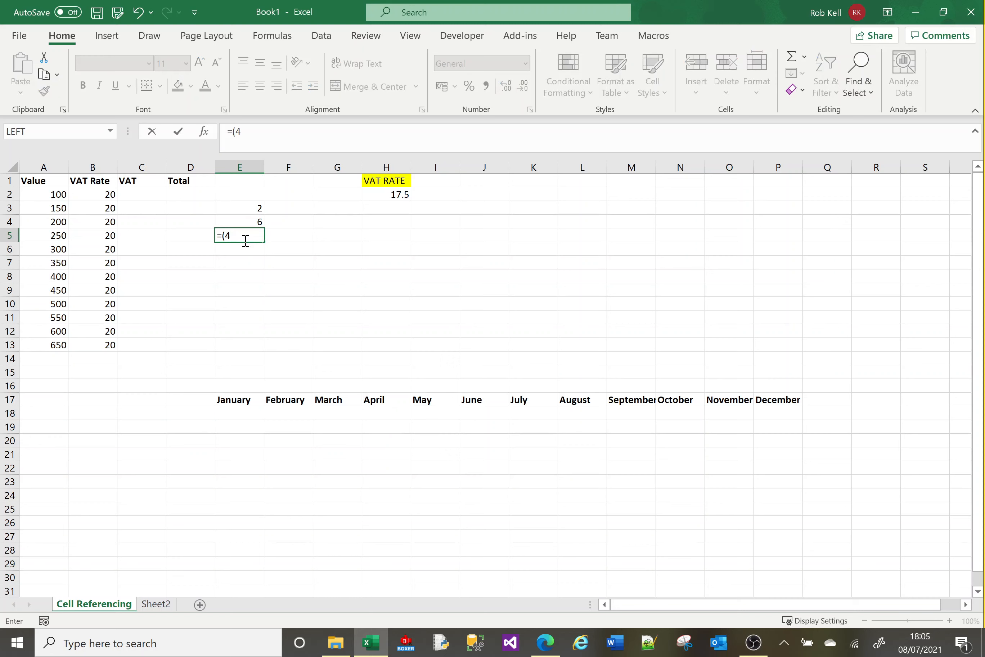
type("*5)/2")
key("Return")
key("Up")
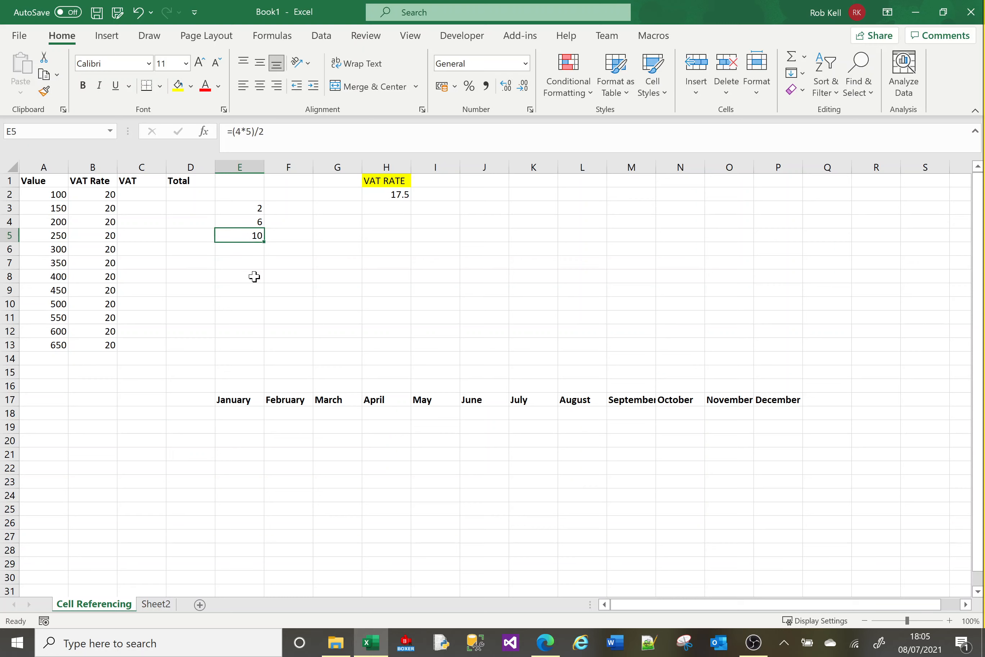
Enter a formula in cell E6 that references cell E5 (=E5)
key("Up")
key("Up")
key("Down")
key("Down")
key("Down")
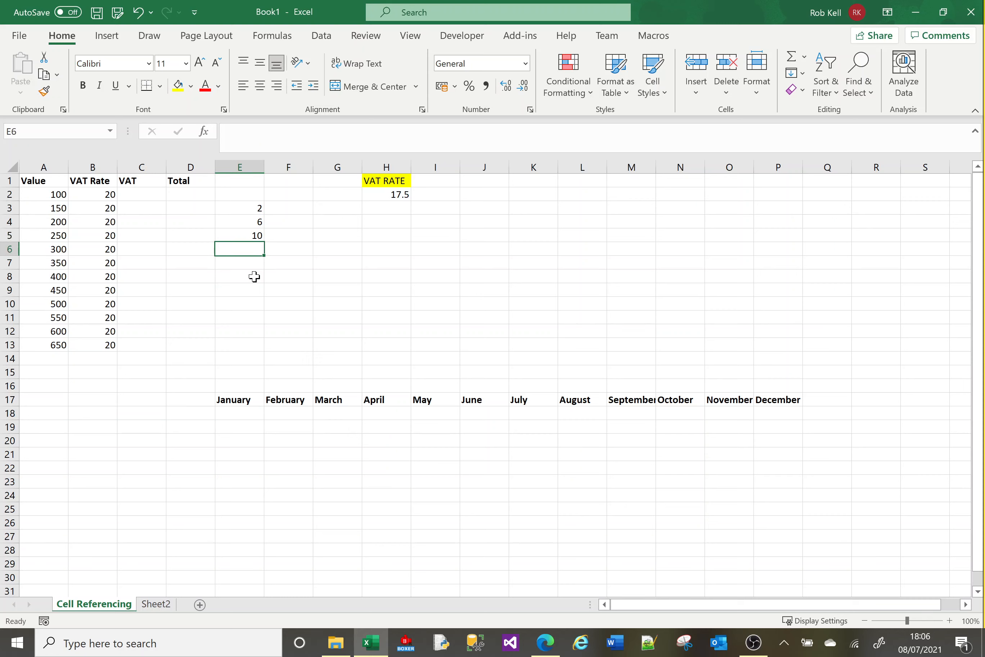
type("=")
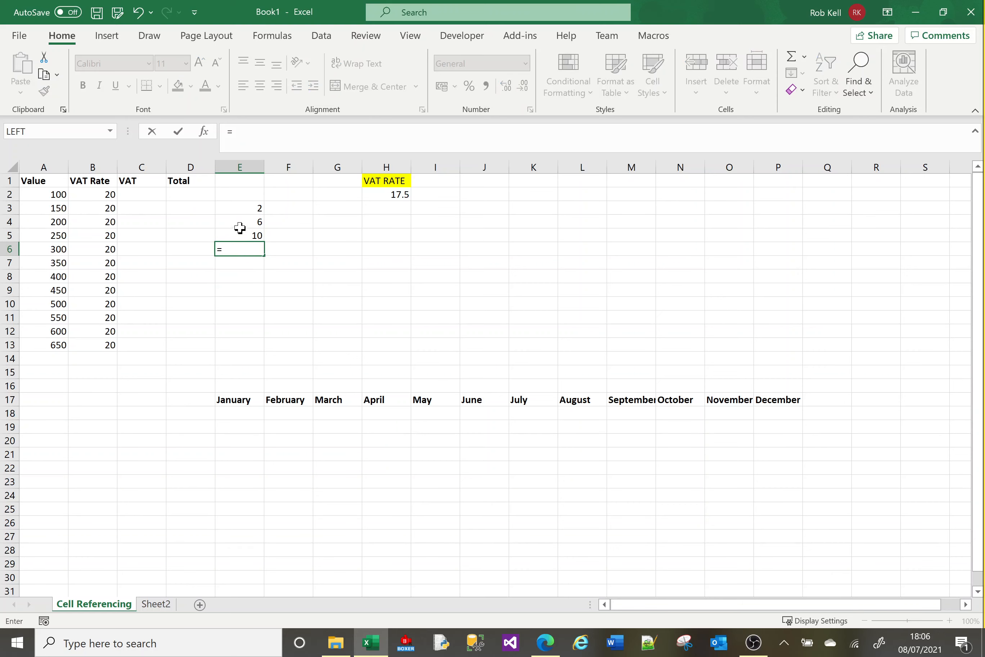
left_click(239, 234)
key("Return")
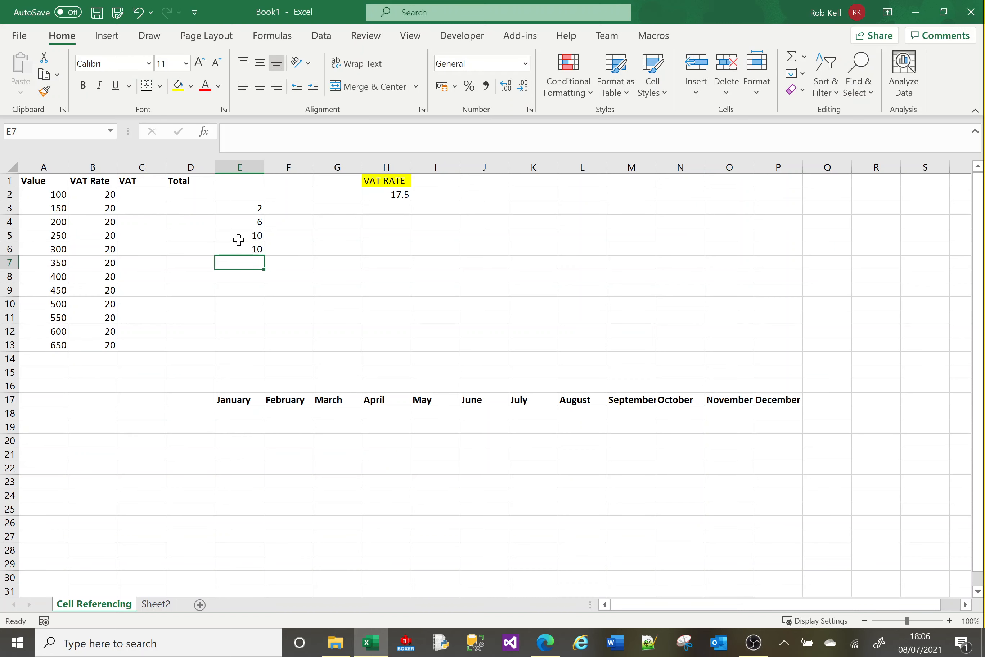
left_click(239, 250)
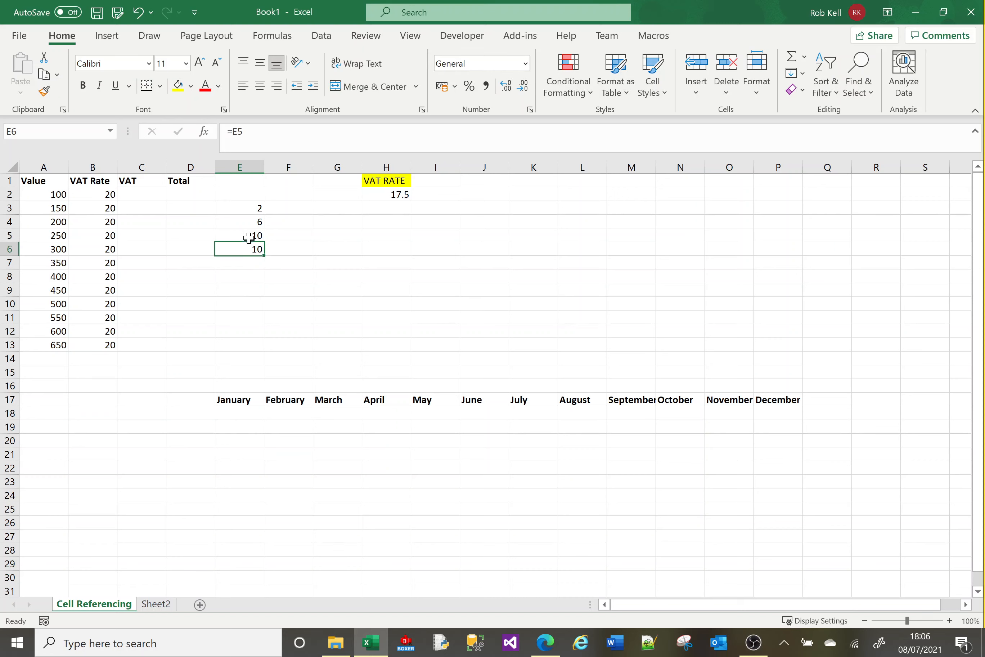
Change the formula in cell E5 to =(4*6)/2
left_click(239, 235)
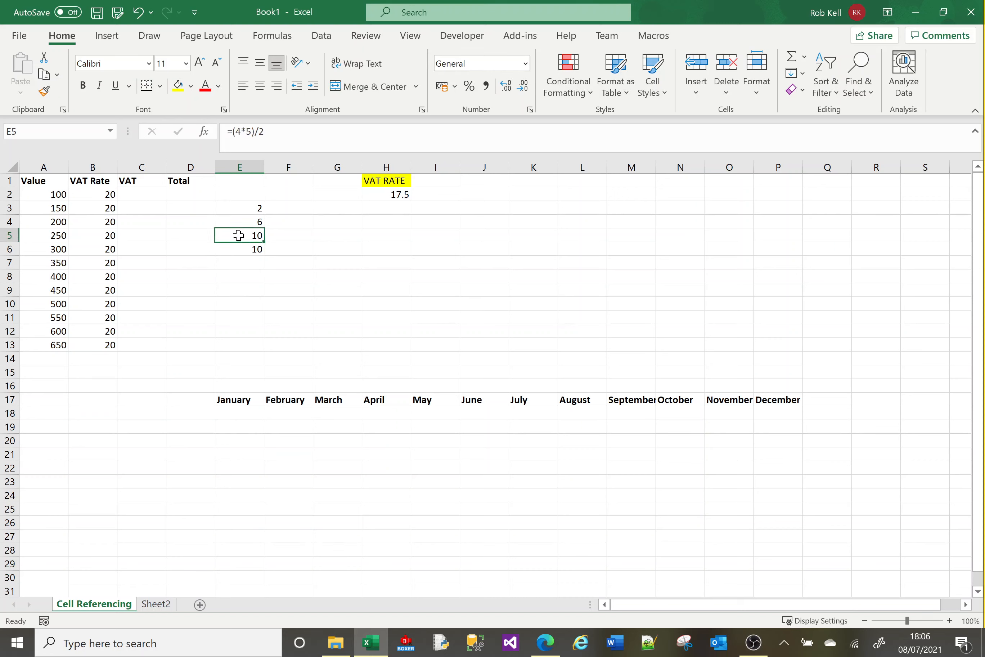
left_click(276, 136)
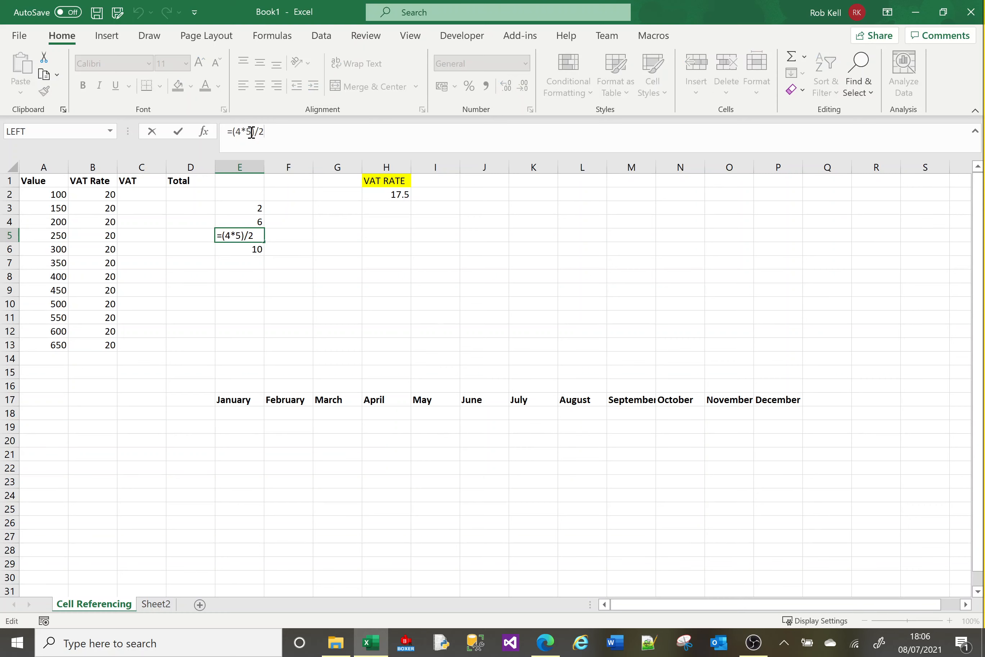
key("BackSpace")
type("6")
key("Return")
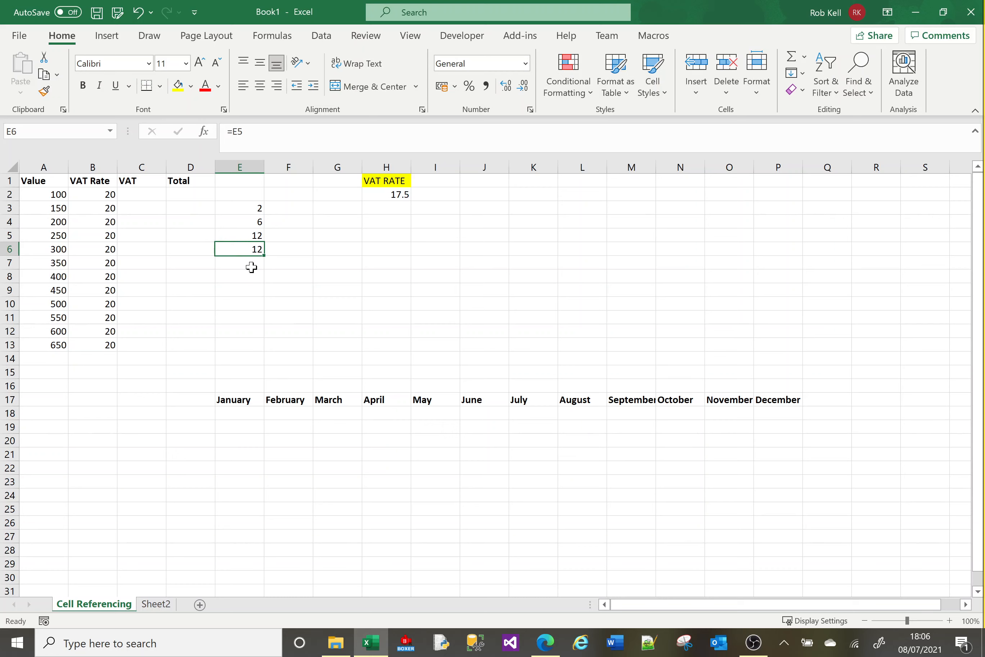
Enter the formula =E5+E6 in cell L8 to add the two cells
left_click(586, 276)
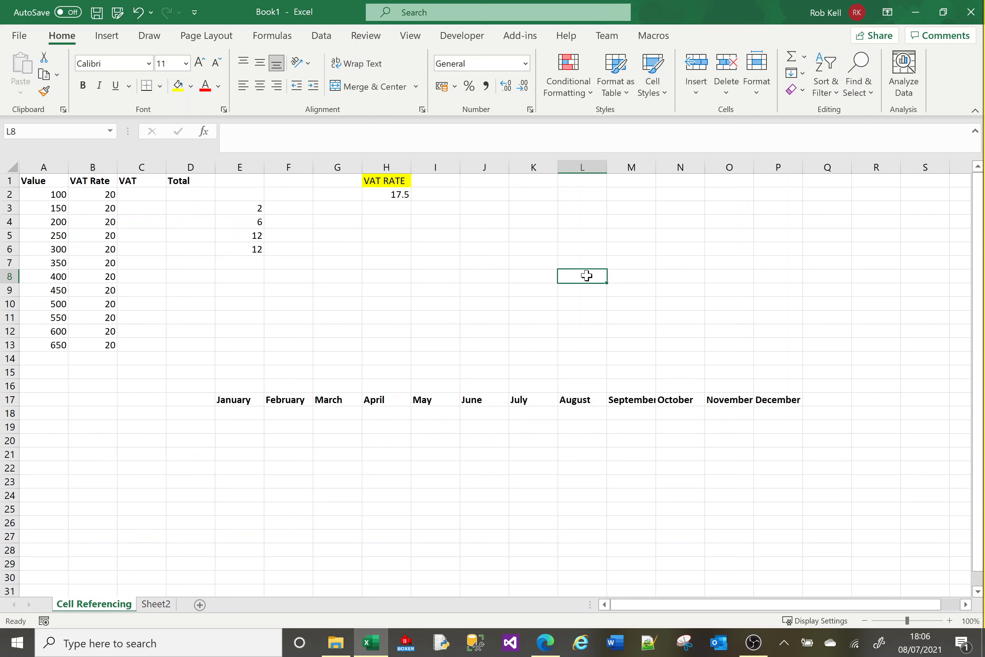
type("=")
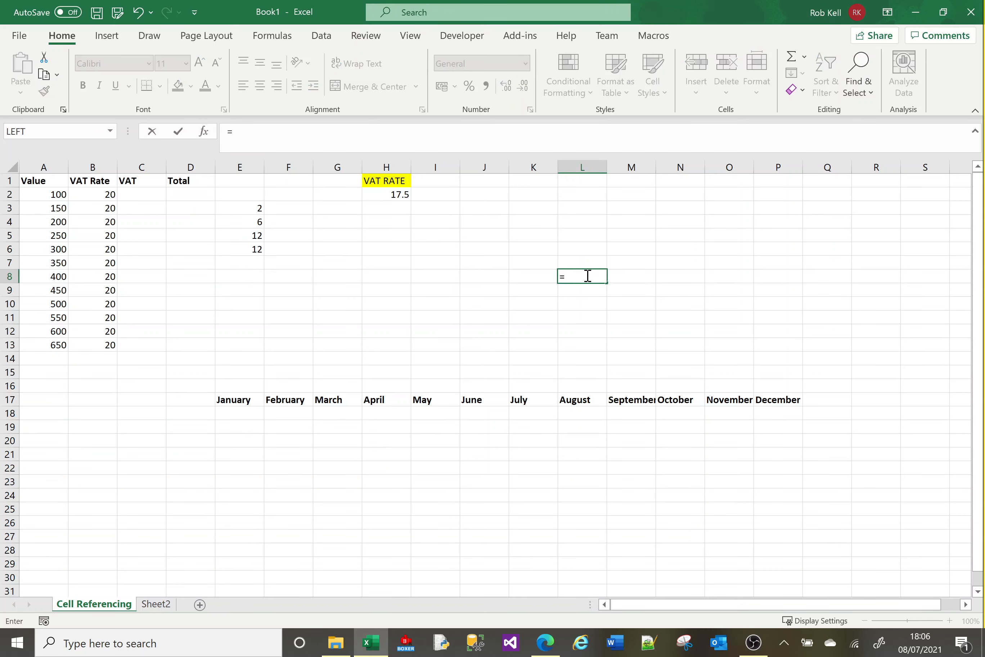
type("E")
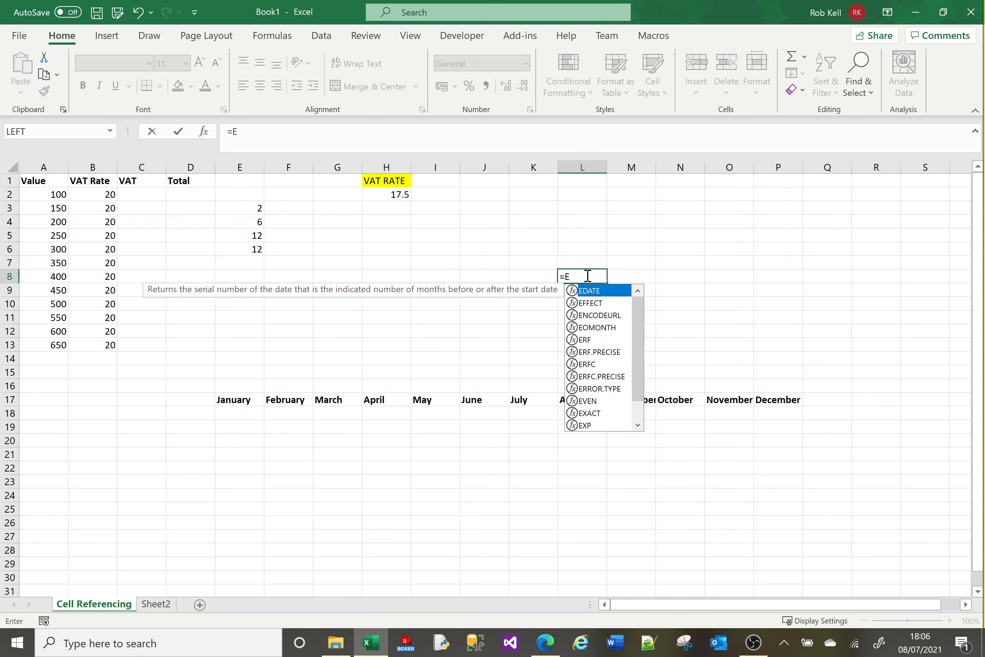
type("7")
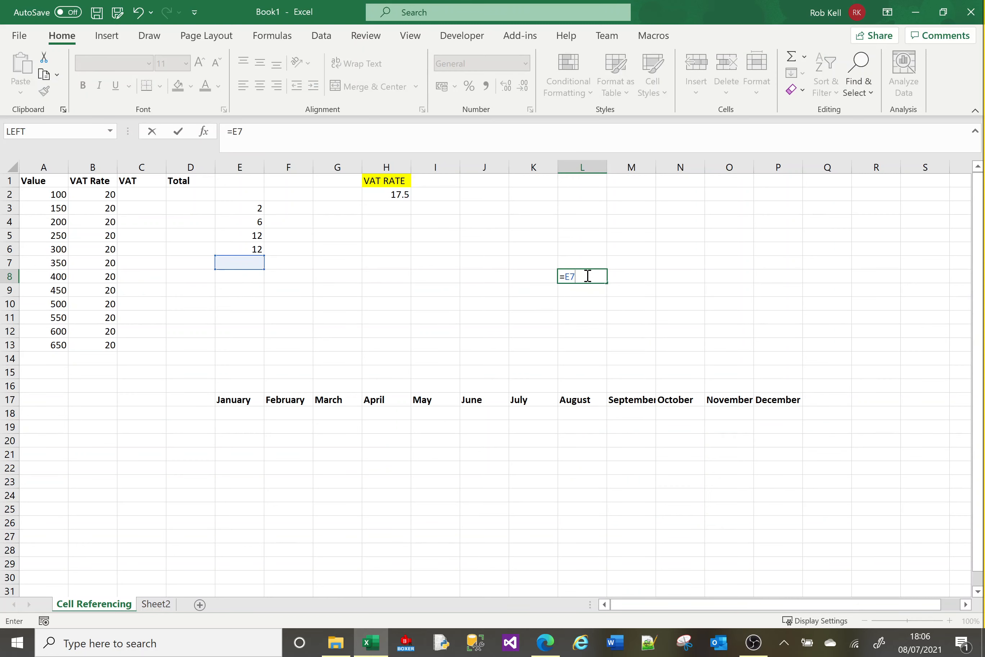
key("BackSpace")
type("5+E")
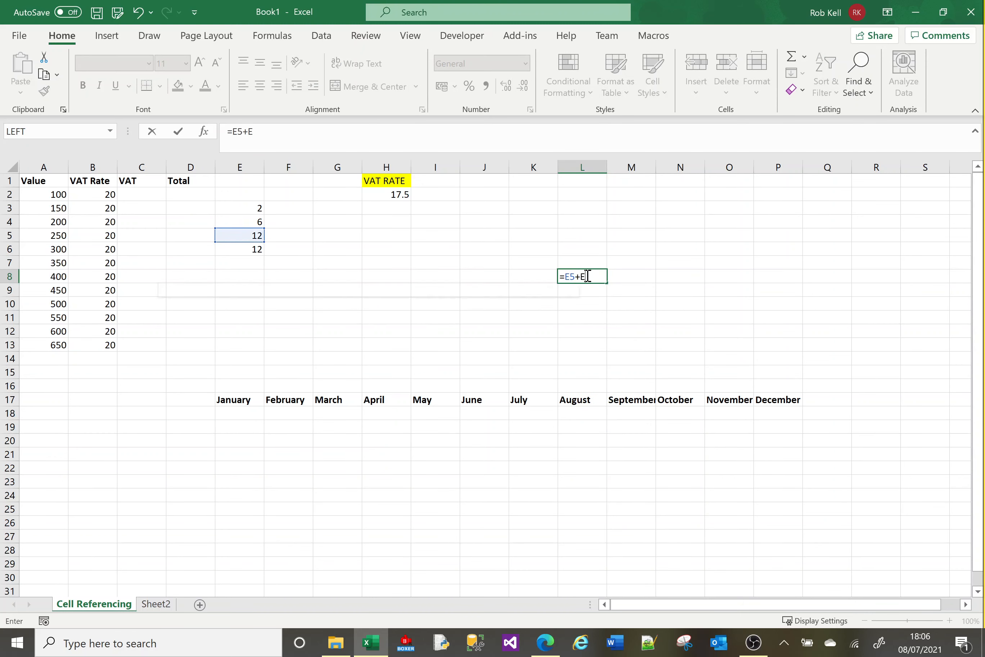
type("6")
key("Return")
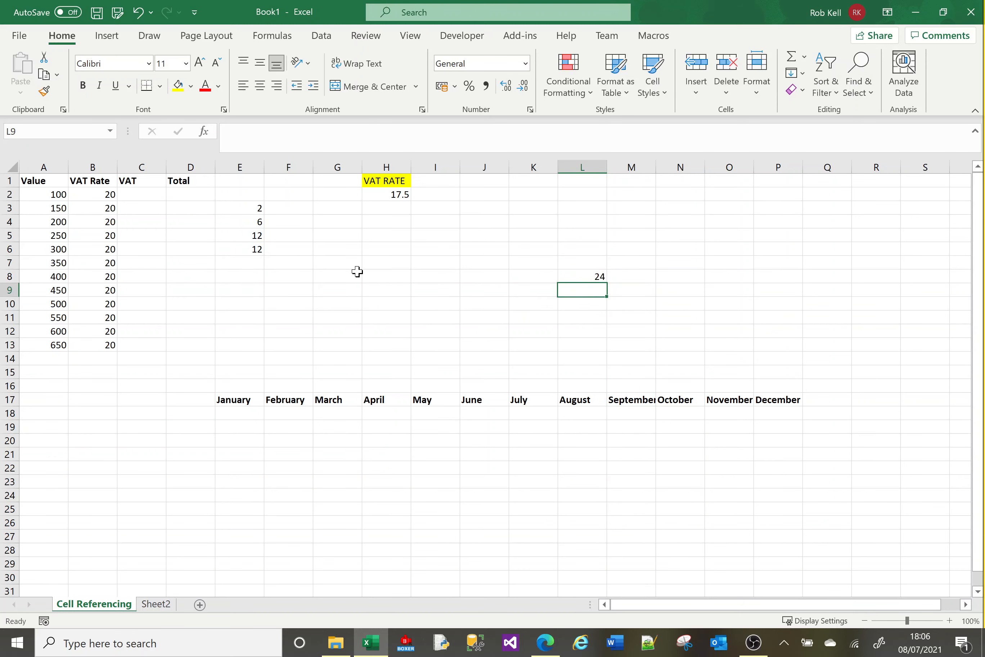
Change the formula in cell E5 to =(4*9)/2
left_click(256, 237)
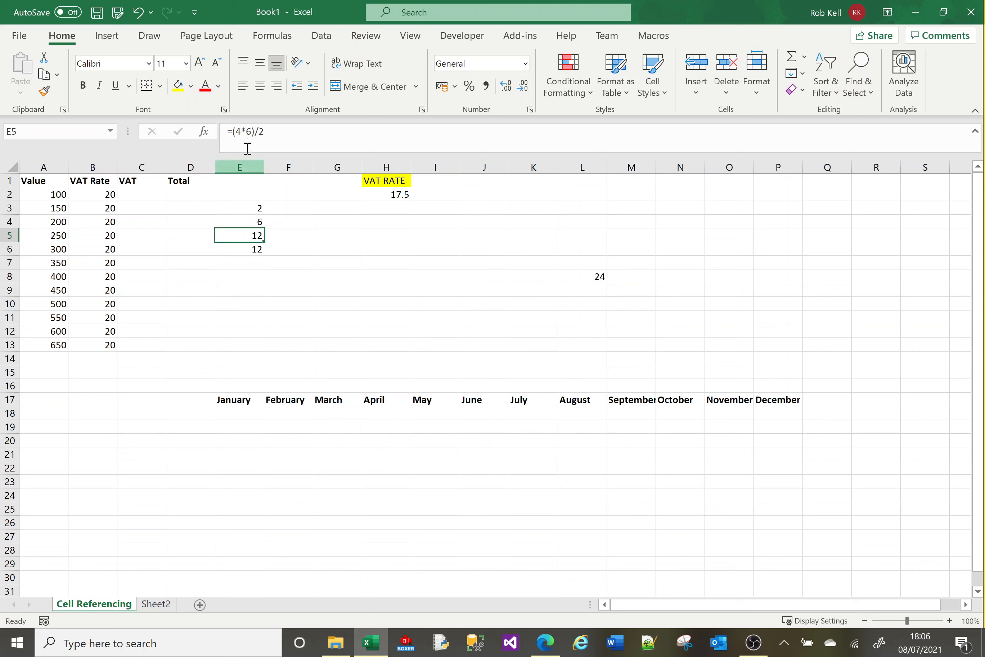
left_click(252, 132)
key("BackSpace")
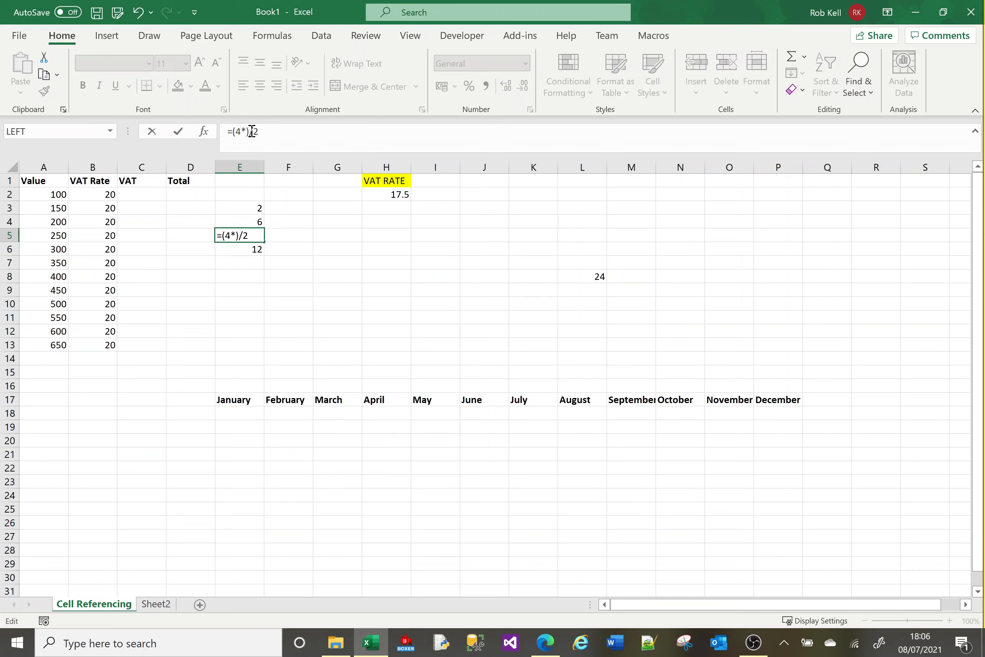
type("9")
key("Return")
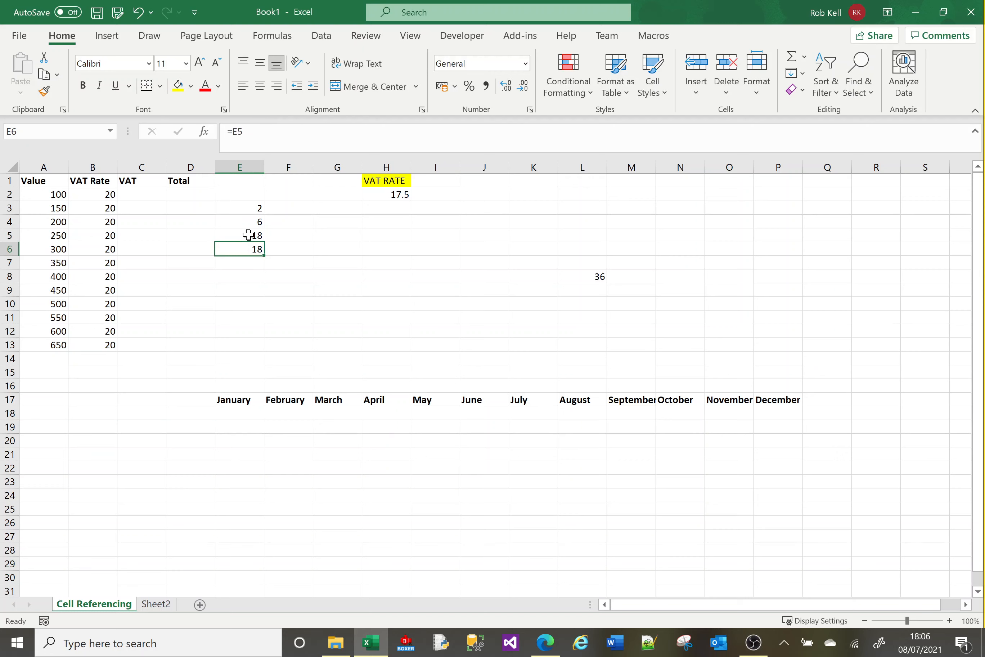
Change the formula in cell L8 to =(E5+E6)/E4 and check which cells it references
left_click(581, 278)
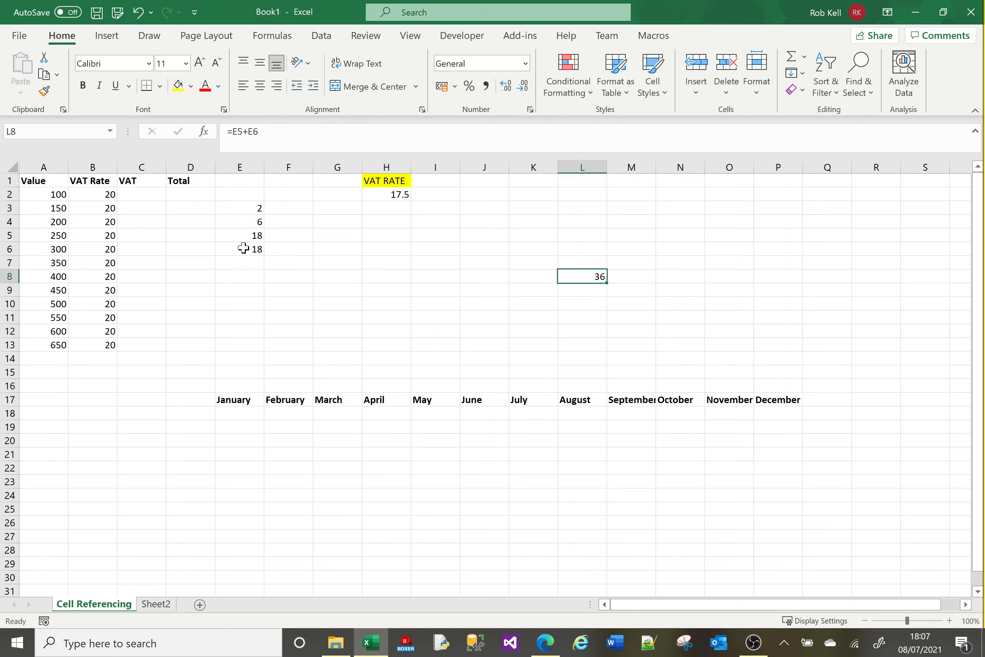
left_click(271, 135)
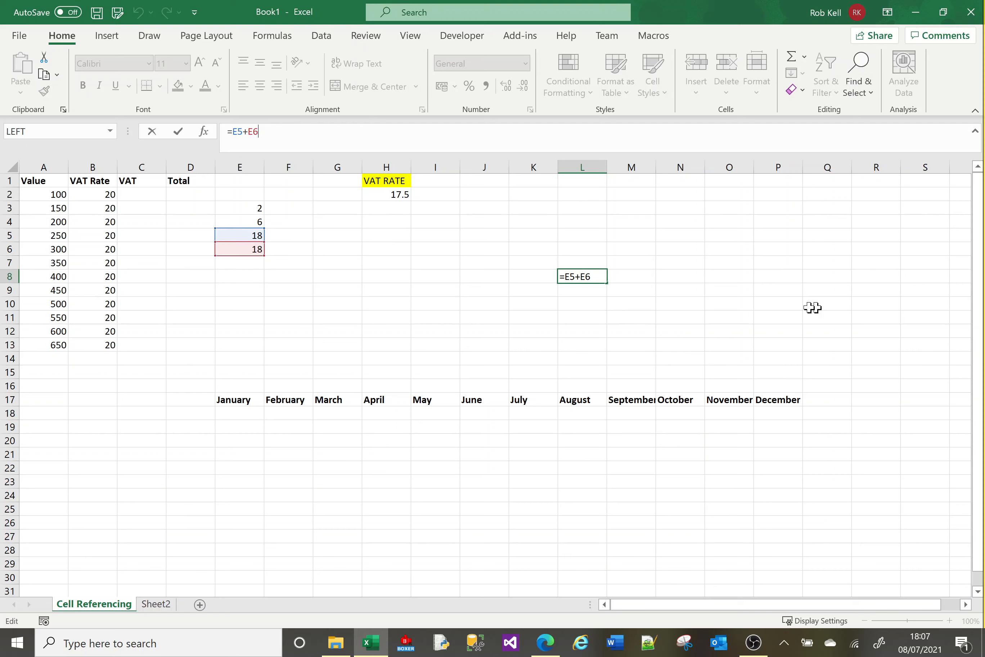
key("Return")
left_click(579, 277)
left_click(309, 142)
key("Left")
key("Left")
type("(")
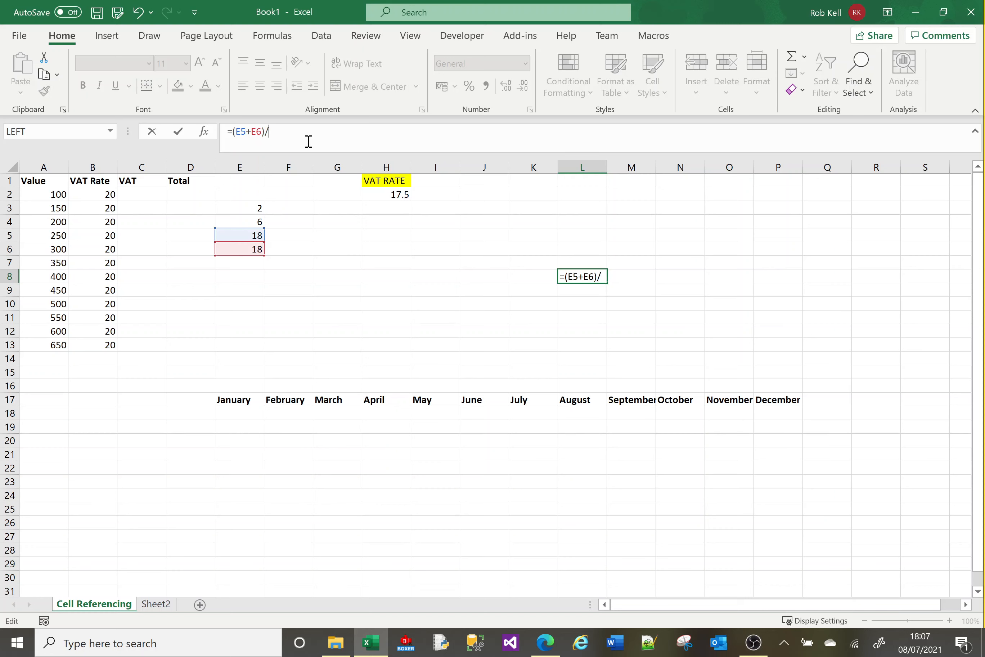
type("4")
key("Return")
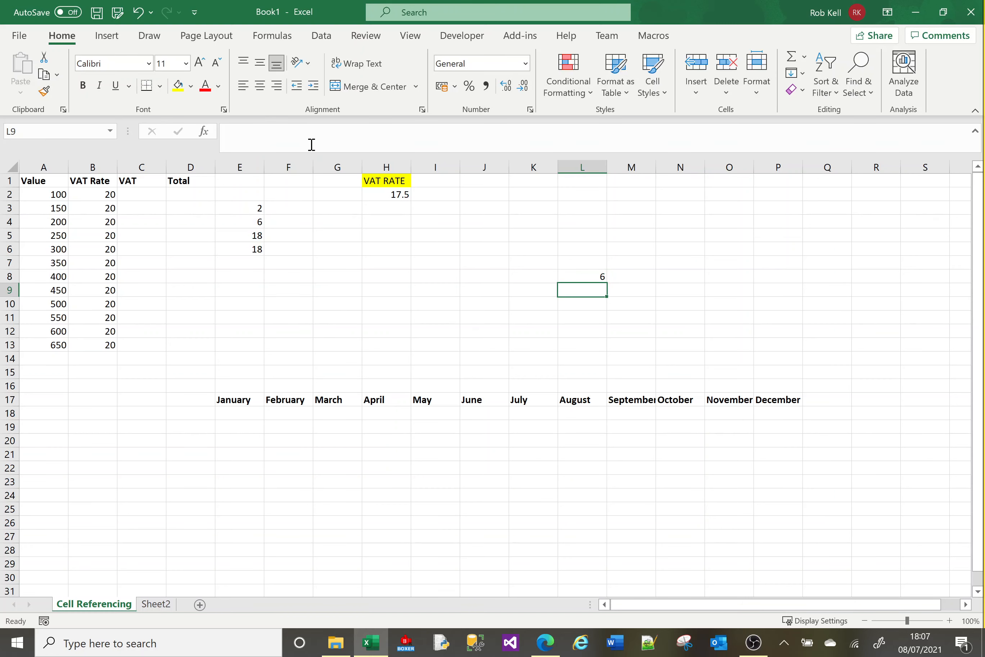
left_click(576, 275)
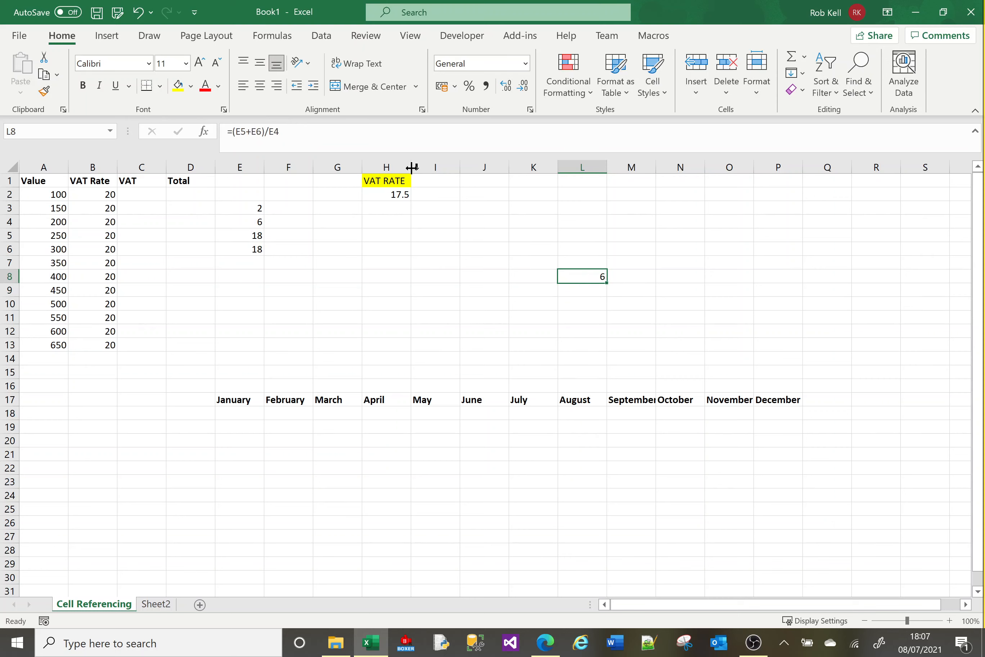
left_click(376, 144)
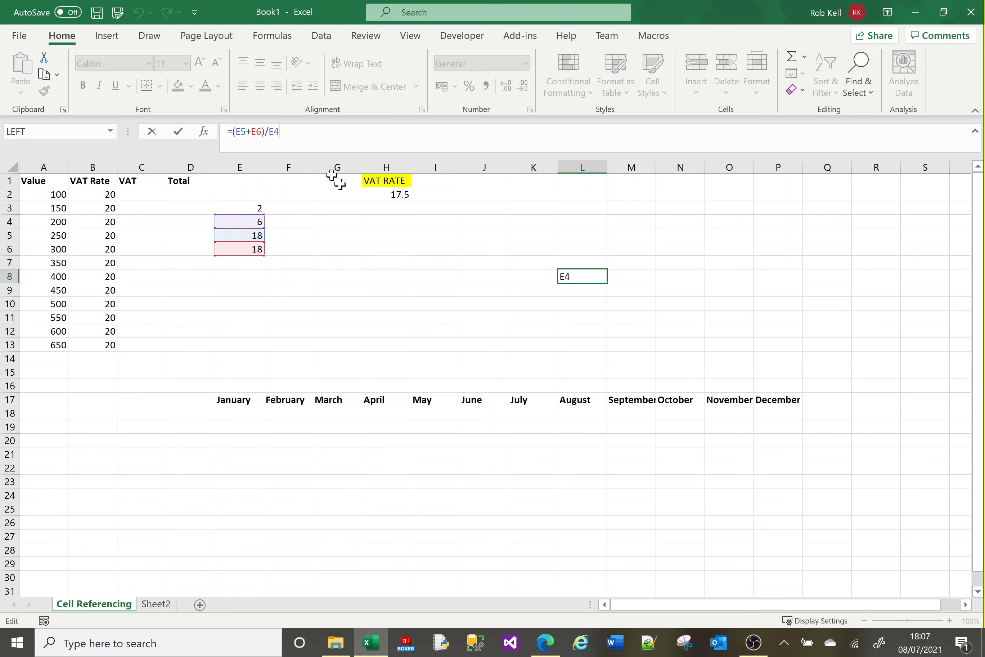
key("Return")
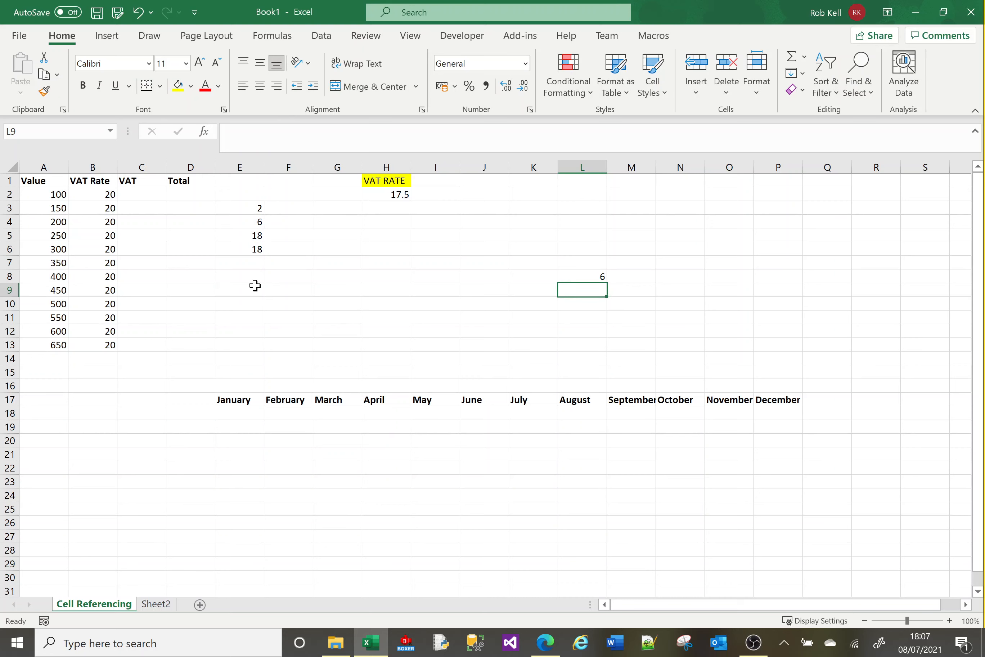
Enter the VAT formula =A2*(B2/100) in cell C2 and fill it down to C13
left_click(47, 194)
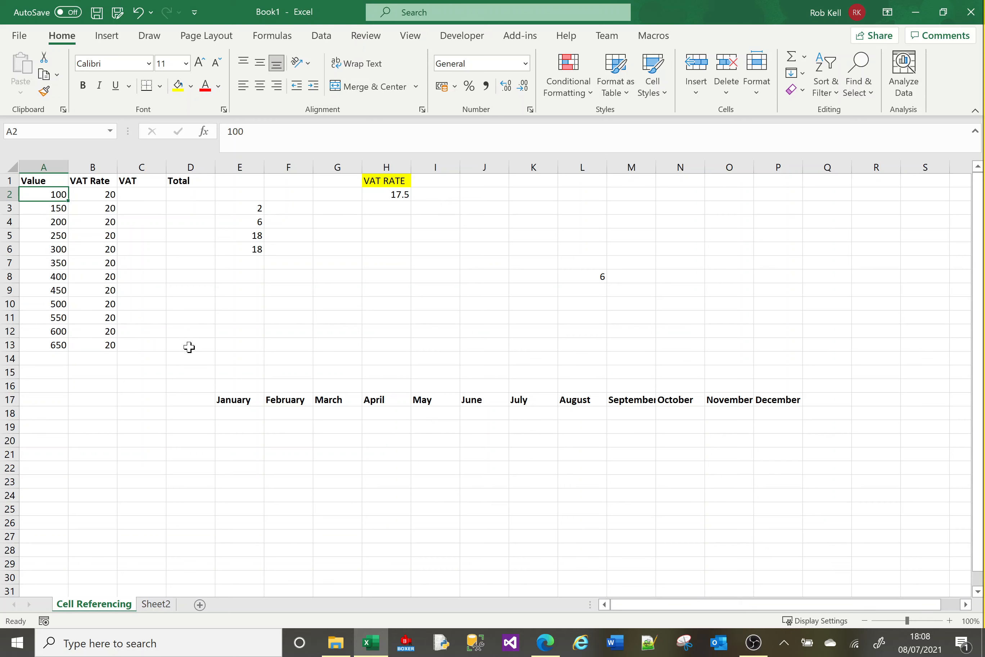
left_click(139, 194)
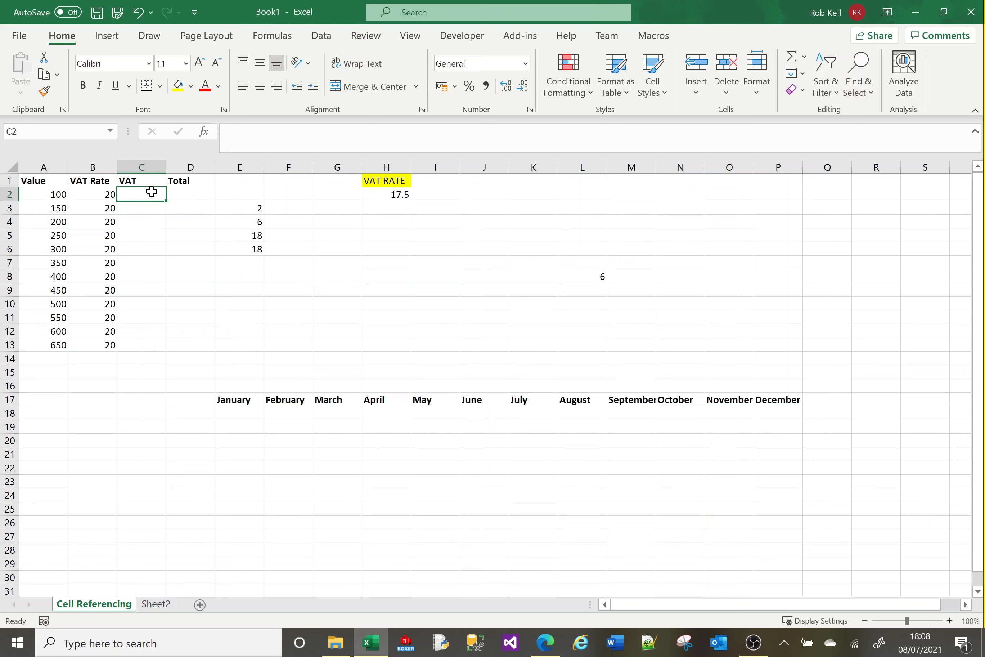
type("=")
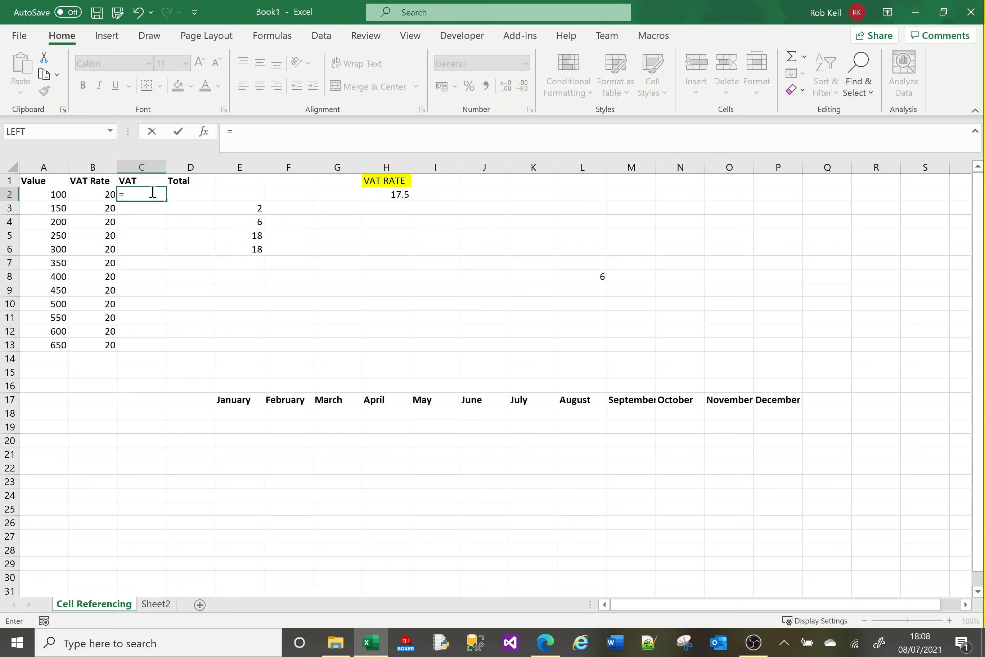
type("A2")
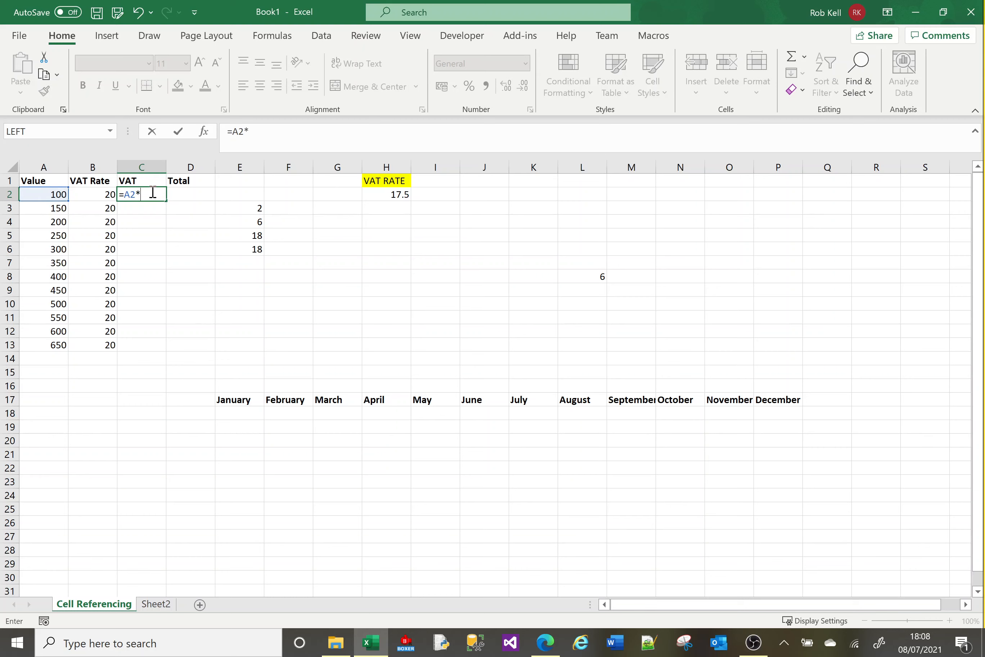
type("*(")
left_click(97, 197)
type("/")
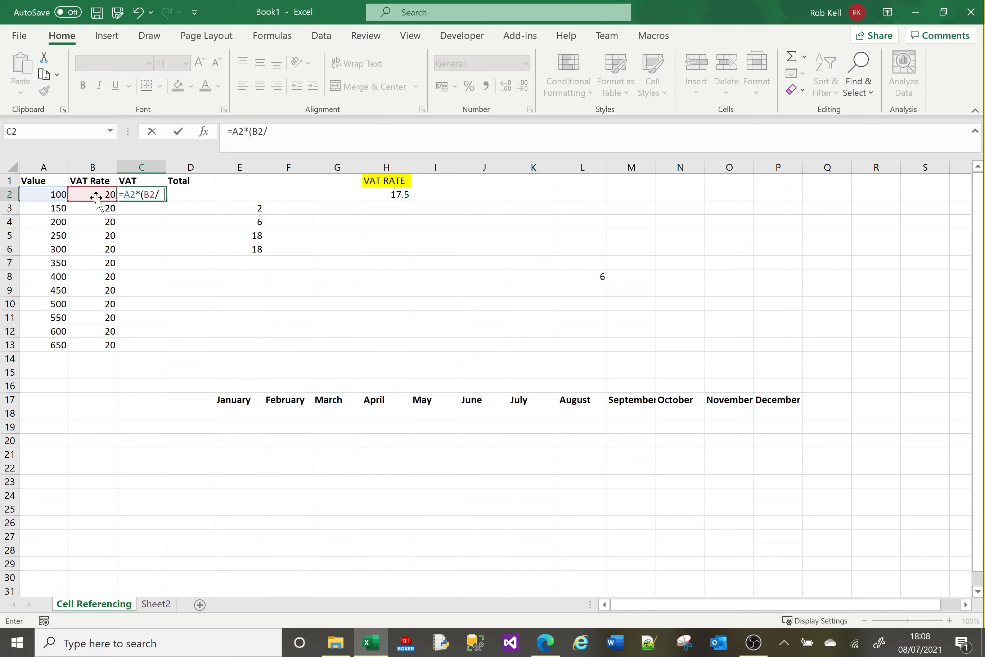
type("100)")
key("Return")
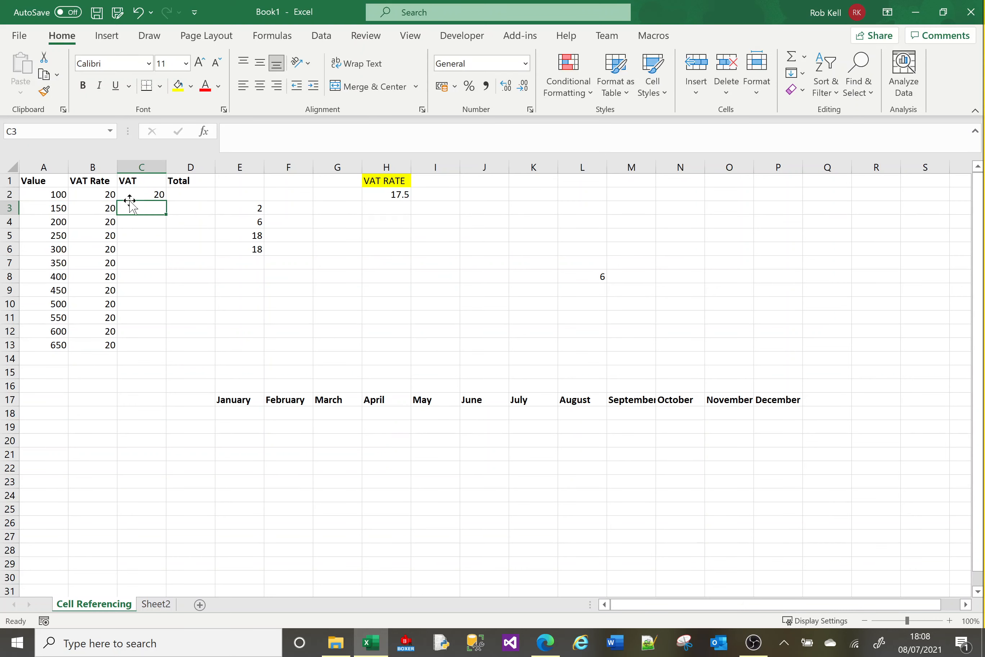
left_click(146, 193)
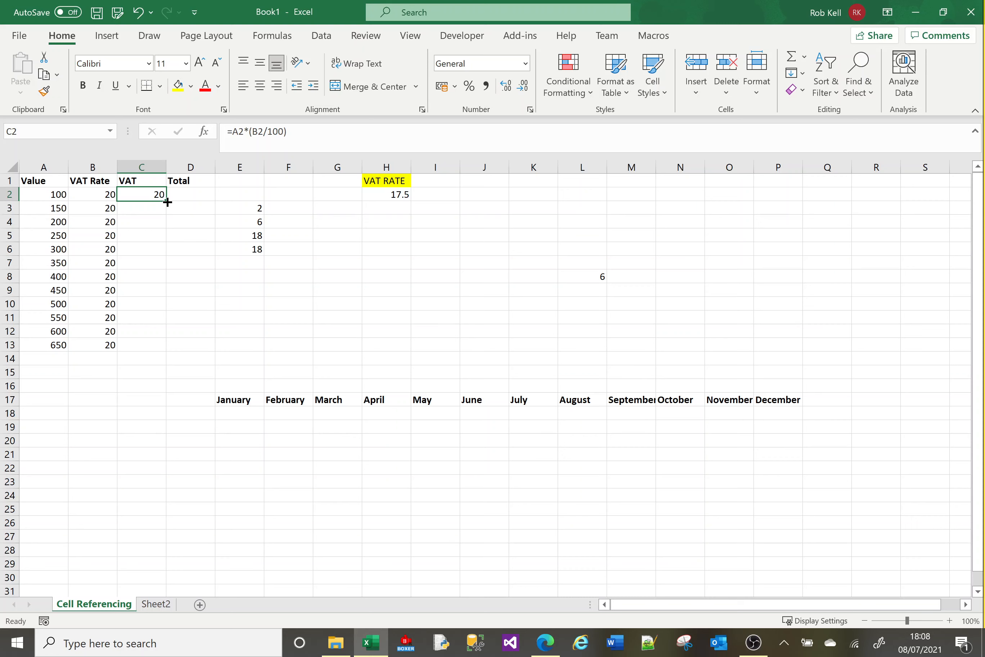
left_click_drag(167, 202, 170, 349)
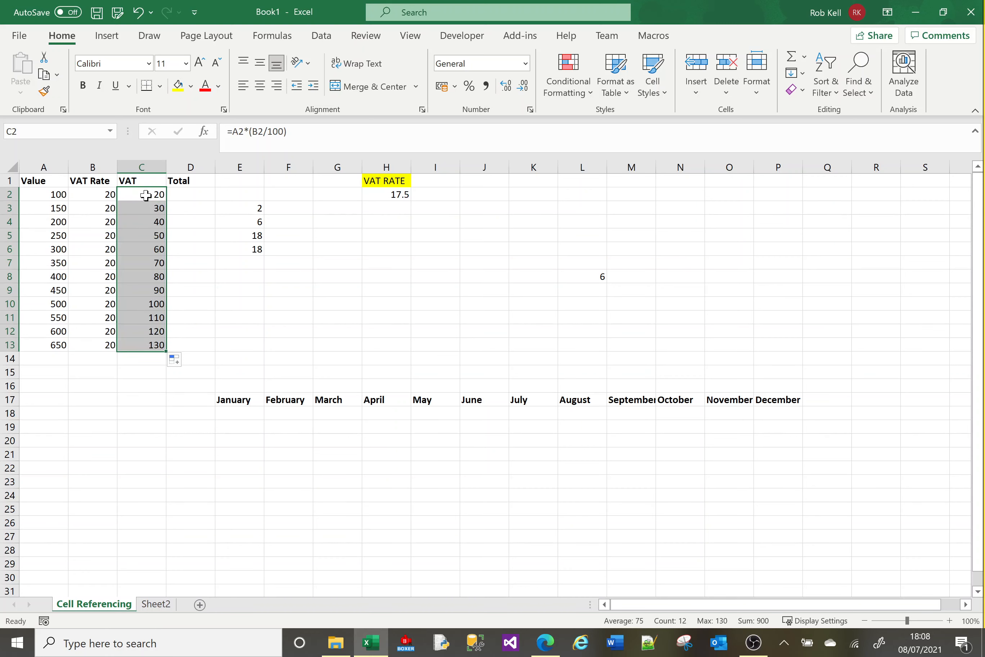
Examine how the cell references change row by row in the copied VAT formulas from C2 to C6
left_click(147, 207)
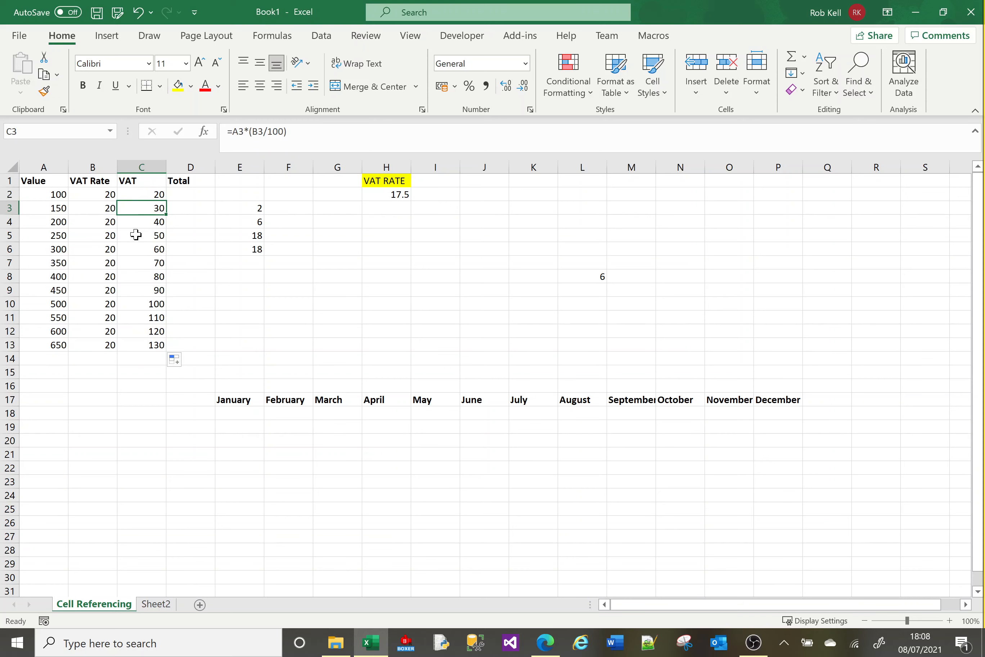
left_click(142, 192)
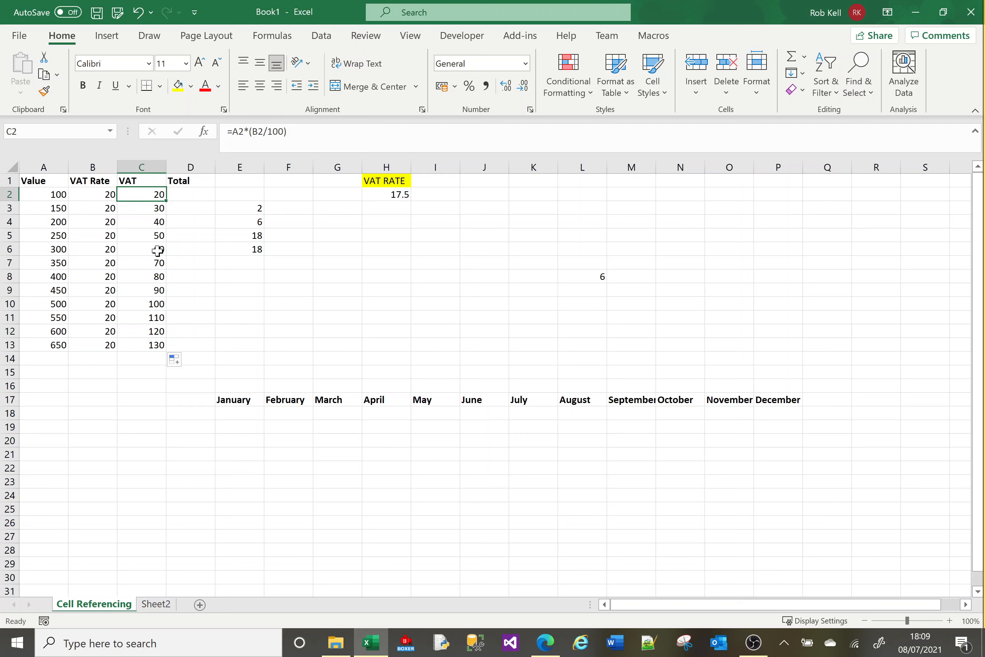
left_click(143, 209)
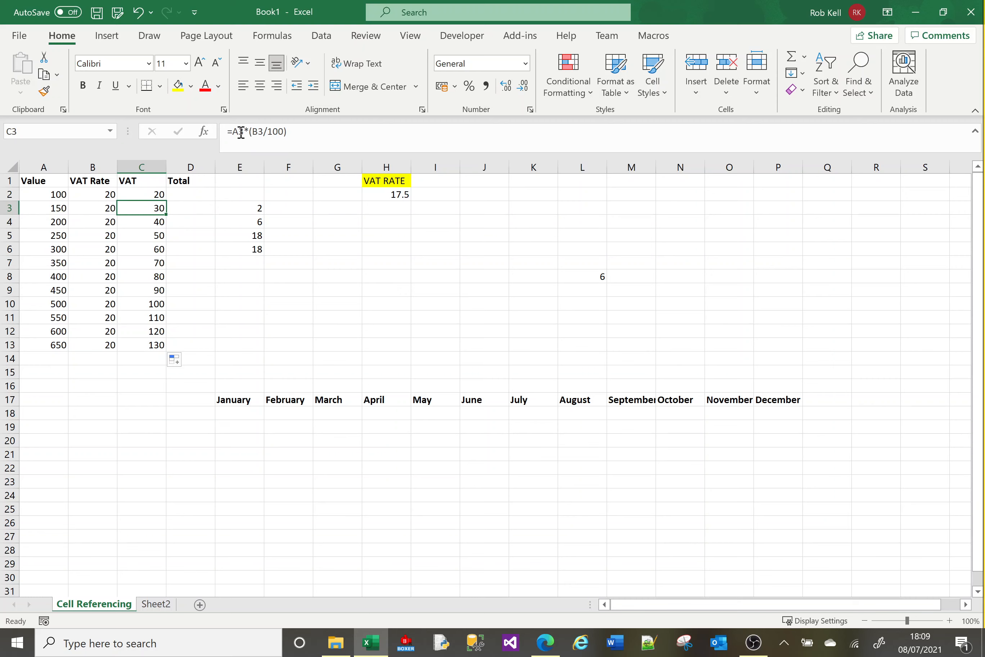
left_click(141, 223)
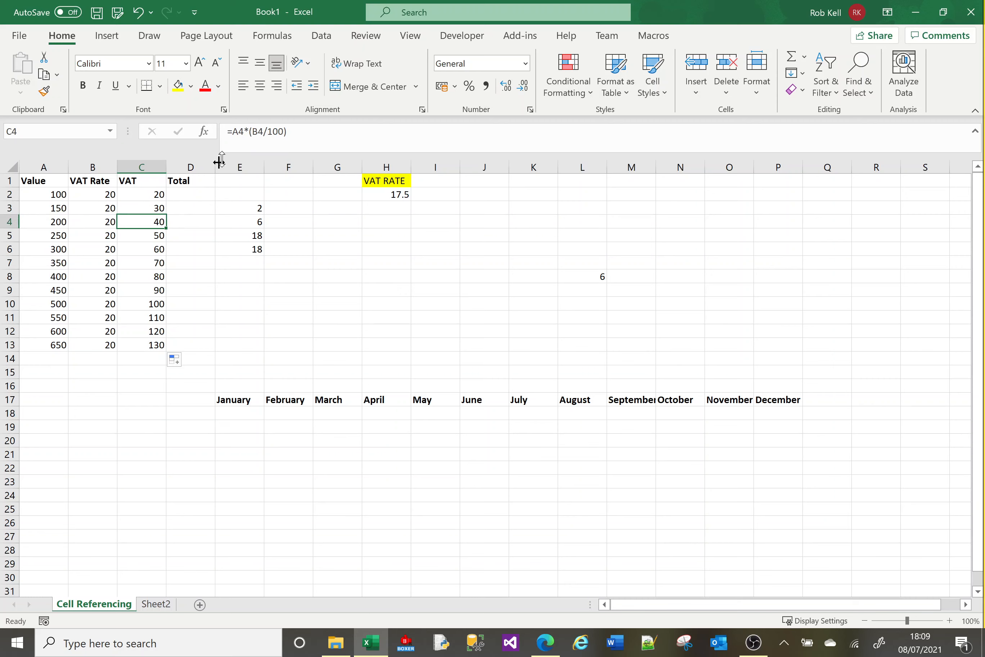
left_click(148, 236)
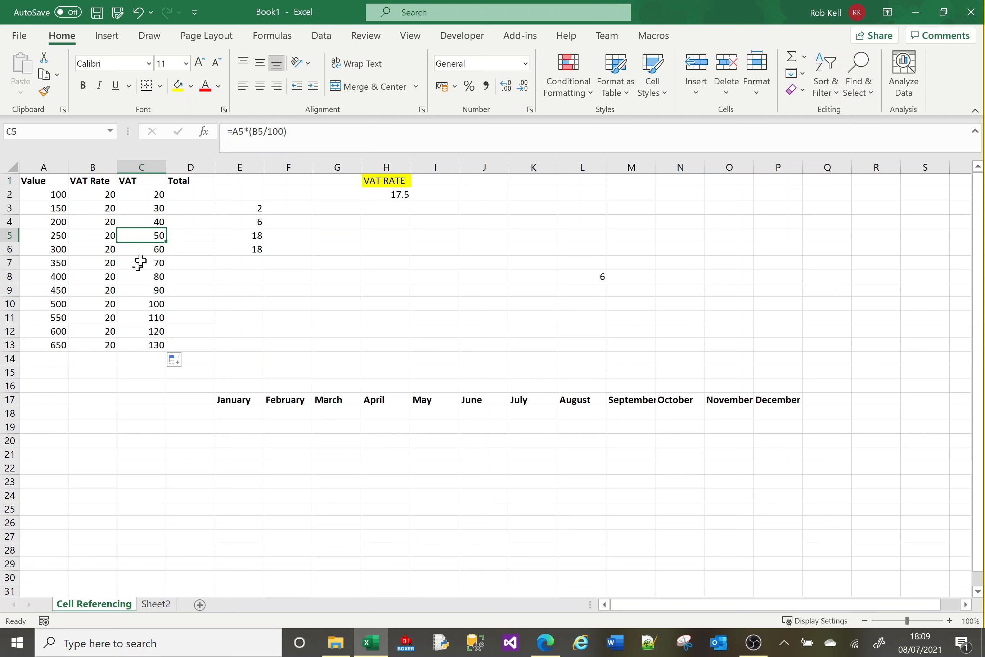
left_click(148, 250)
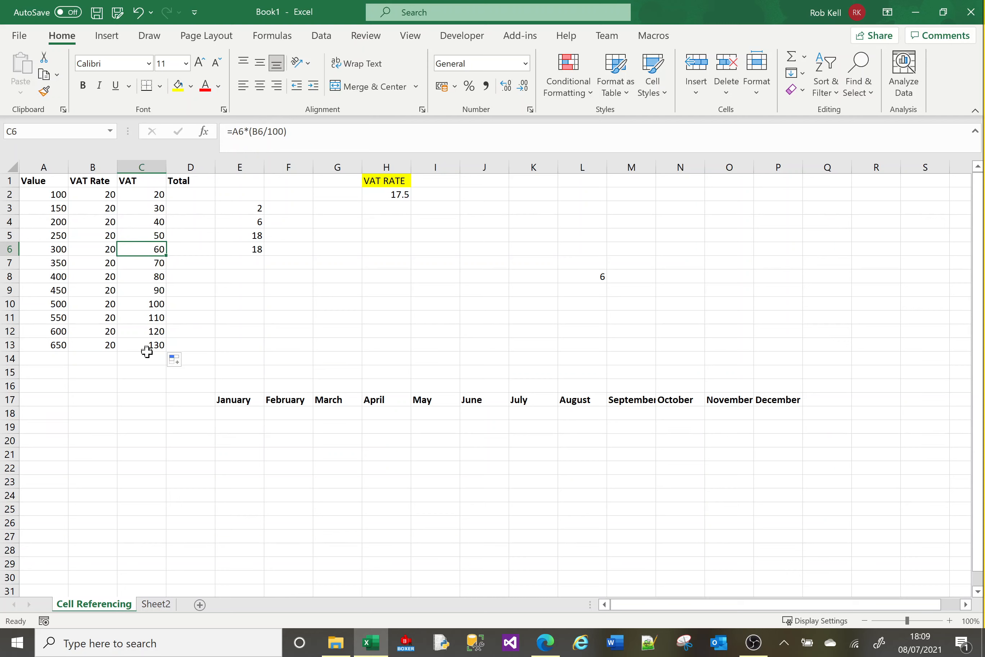
left_click(247, 132)
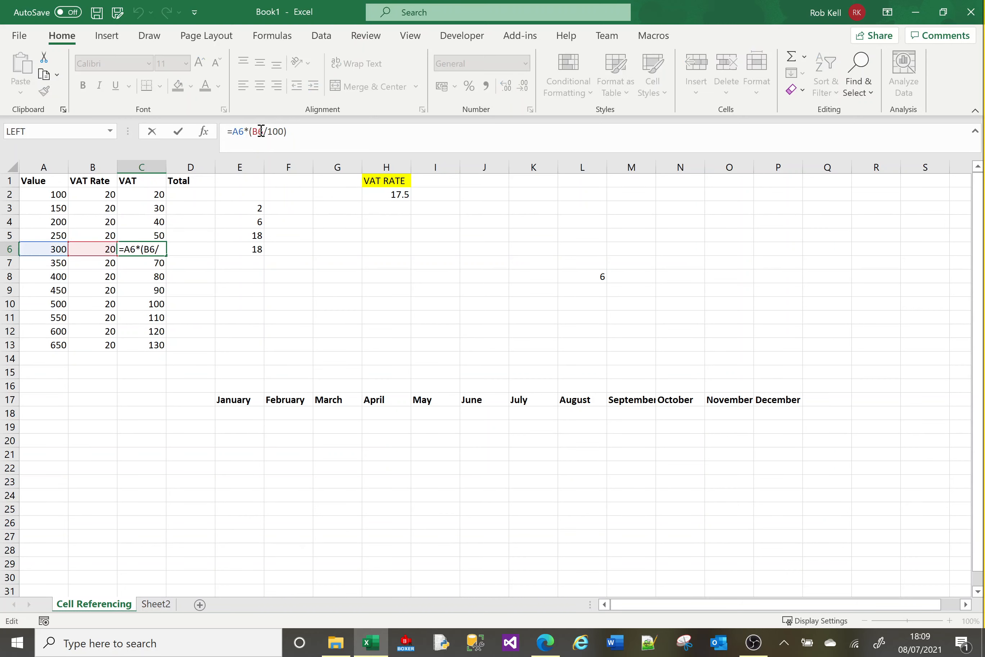
key("Return")
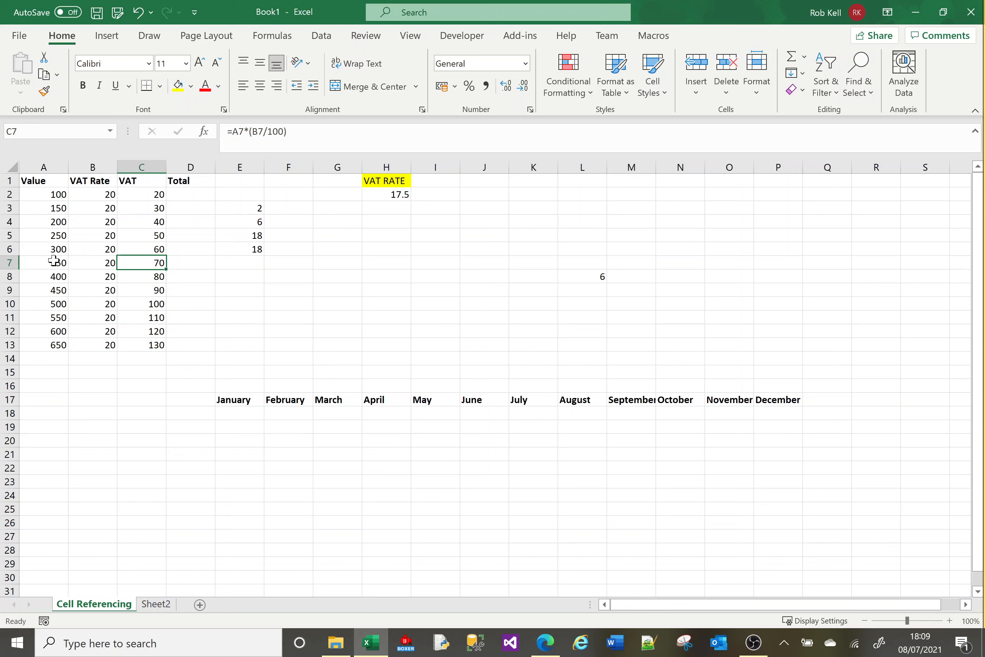
Enter the total formula =A2+C2 in cell D2 and fill it down to D13
left_click(189, 192)
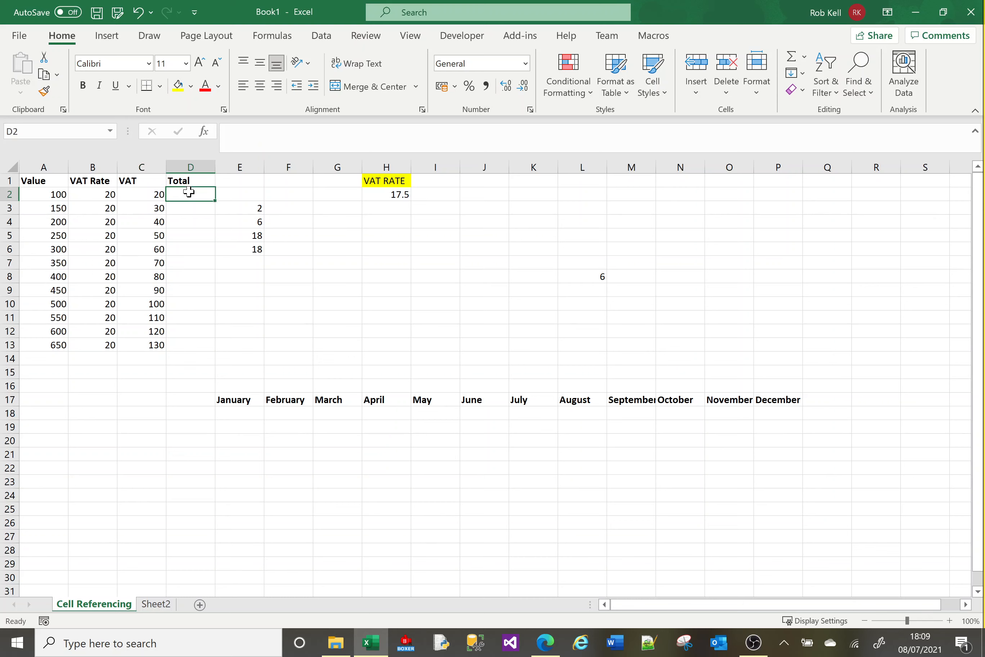
type("=")
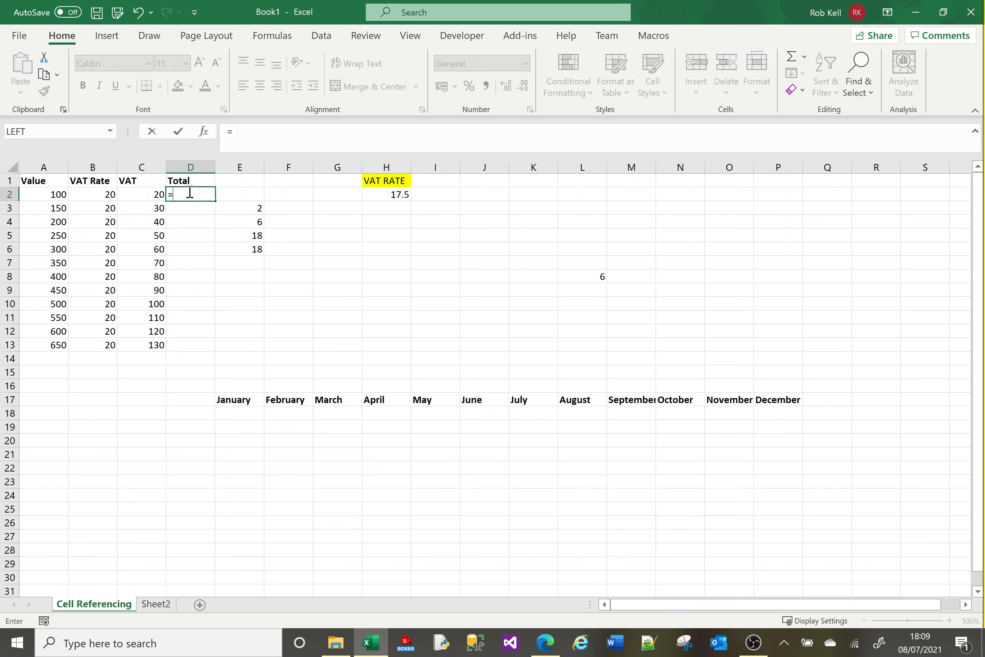
left_click(48, 194)
type("+")
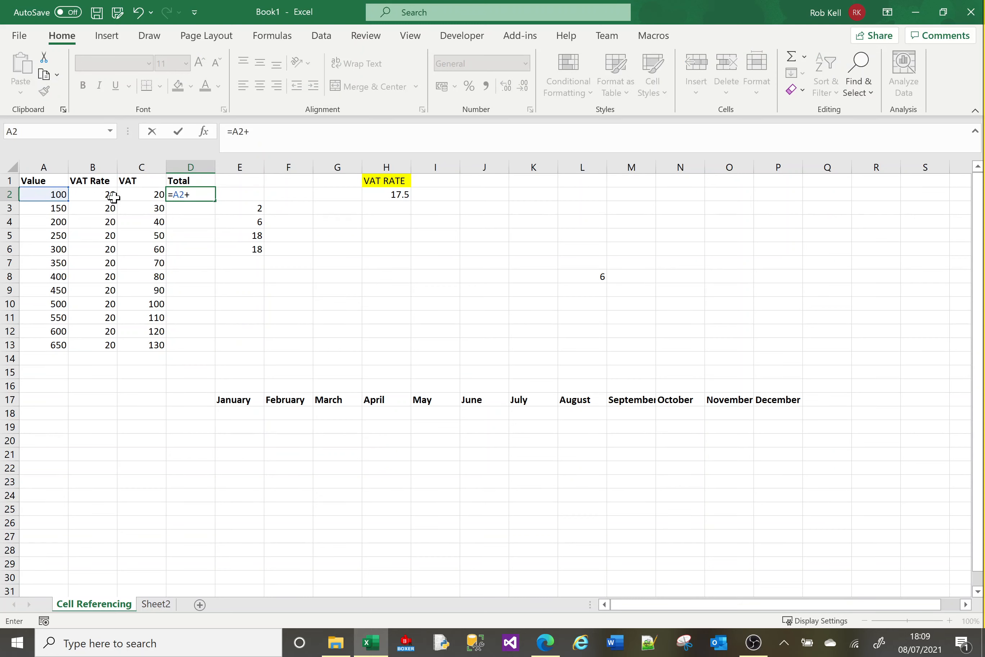
left_click(134, 195)
key("Return")
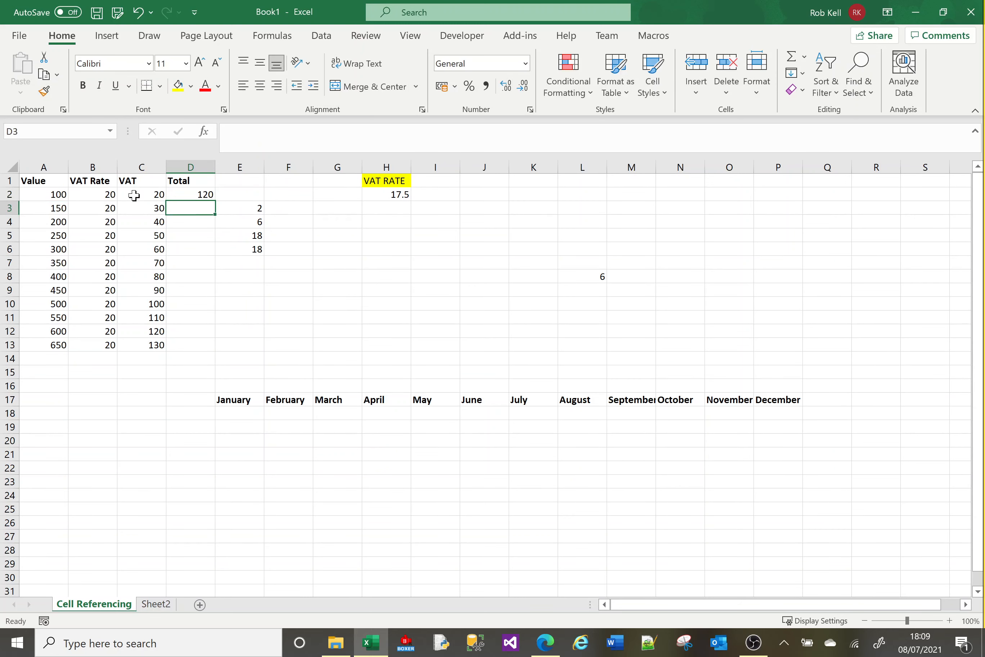
left_click(203, 194)
left_click_drag(215, 202, 220, 347)
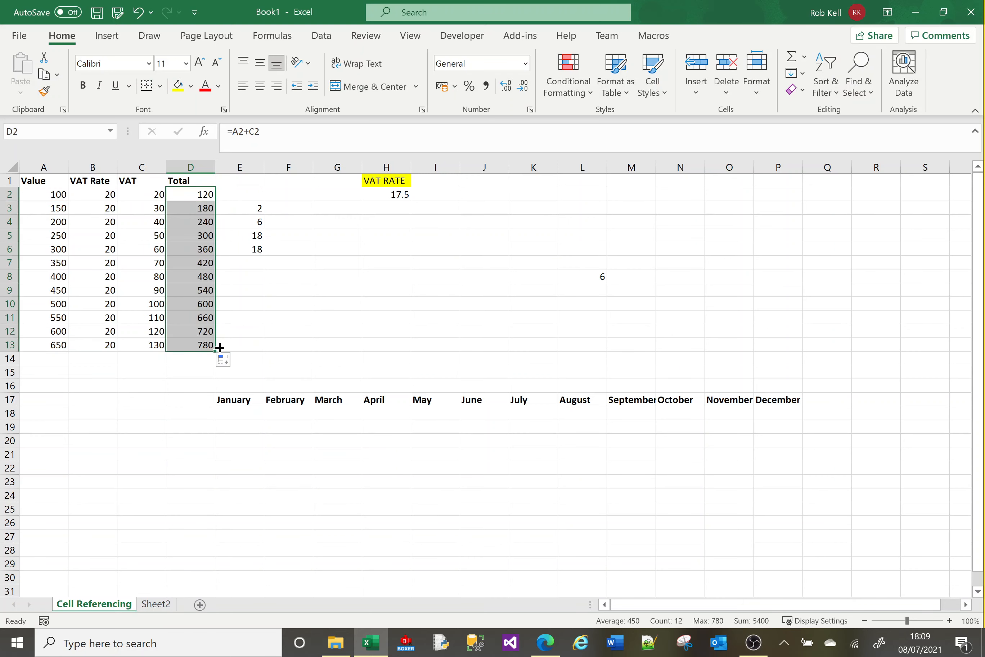
left_click(177, 384)
Examine the relative references in the Total formulas in cells D3 to D5 and compare with D2
left_click(200, 207)
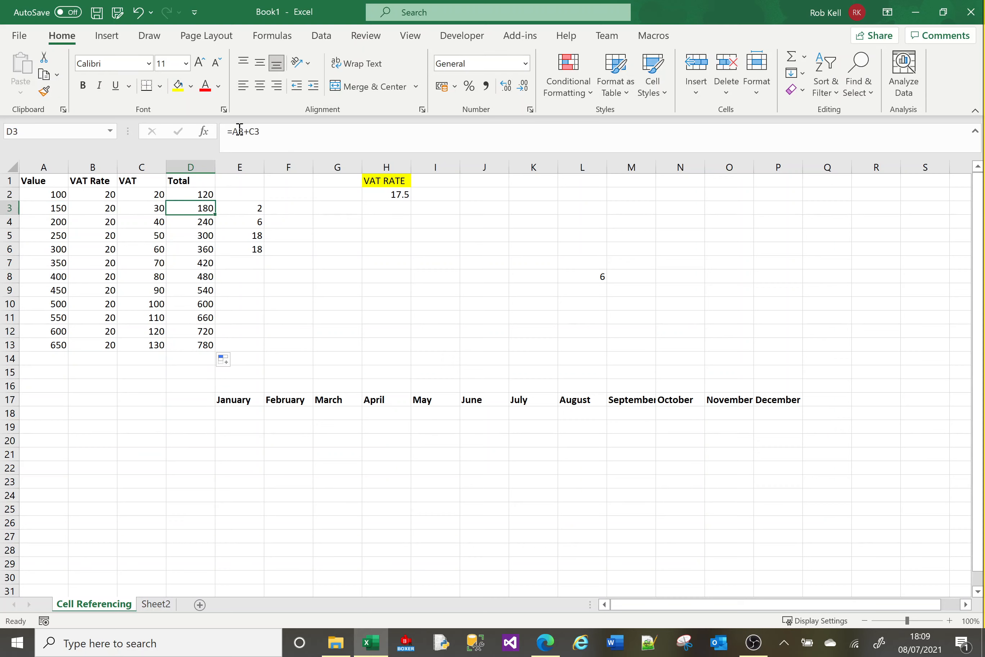
left_click(204, 222)
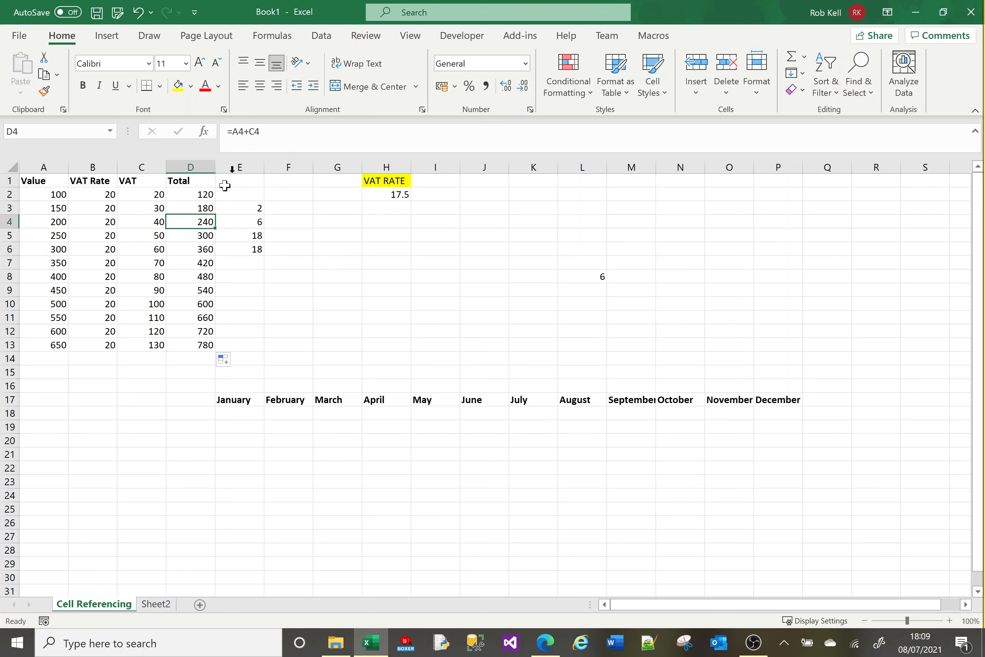
left_click(204, 236)
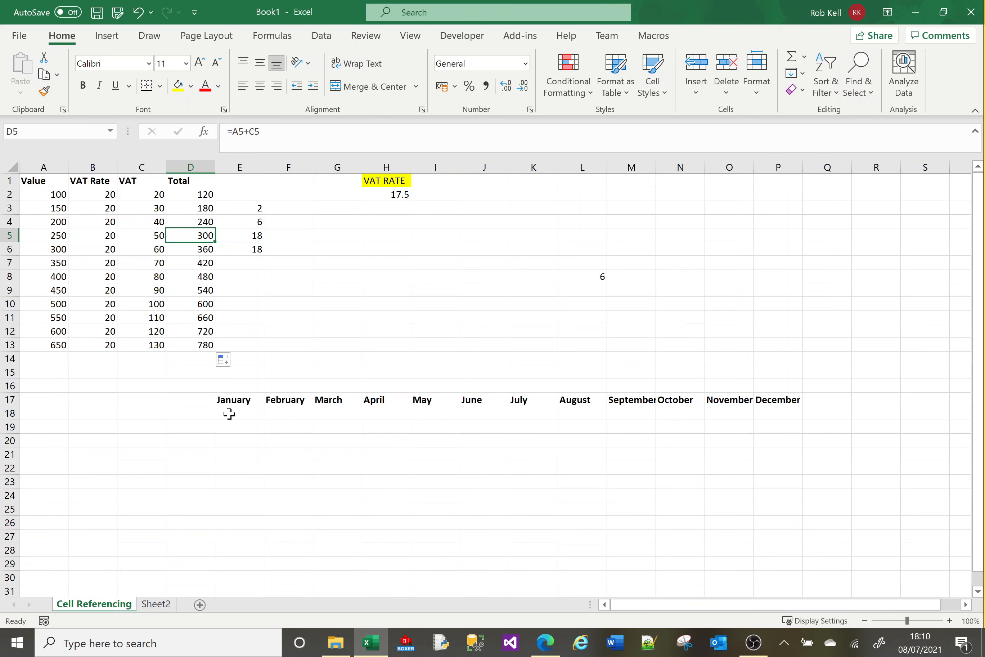
left_click(205, 195)
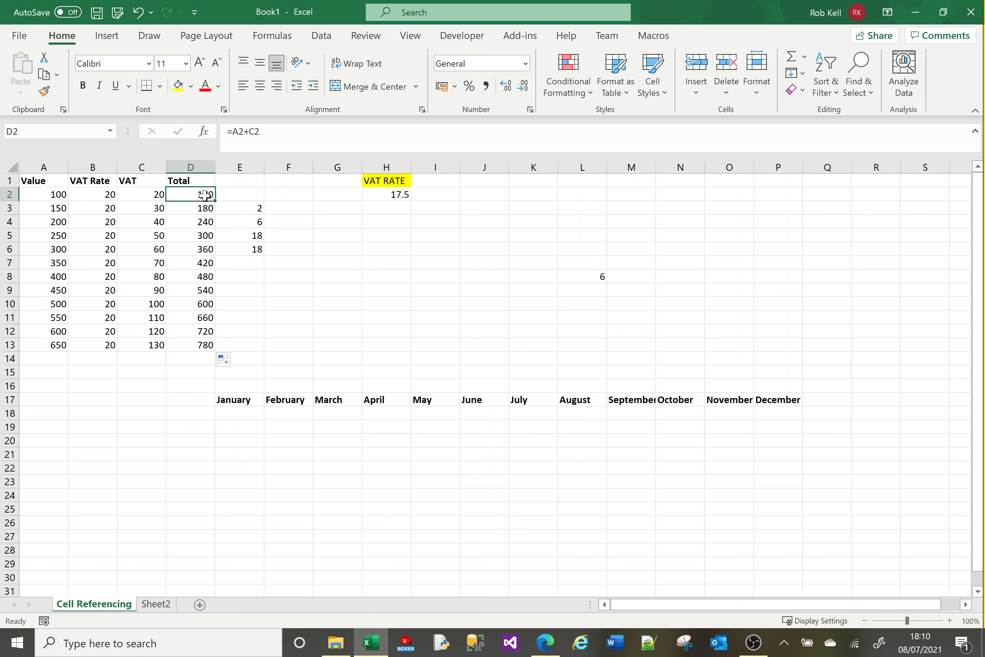
Review the copied Total formulas in D3 to D5 once more, row by row
left_click(200, 209)
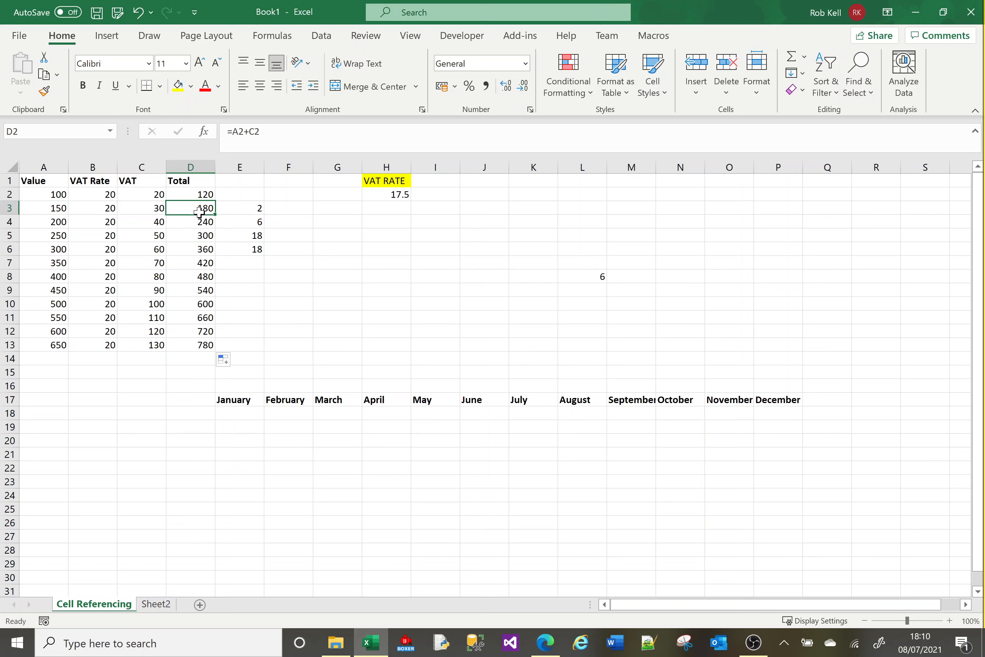
left_click(200, 222)
left_click(198, 235)
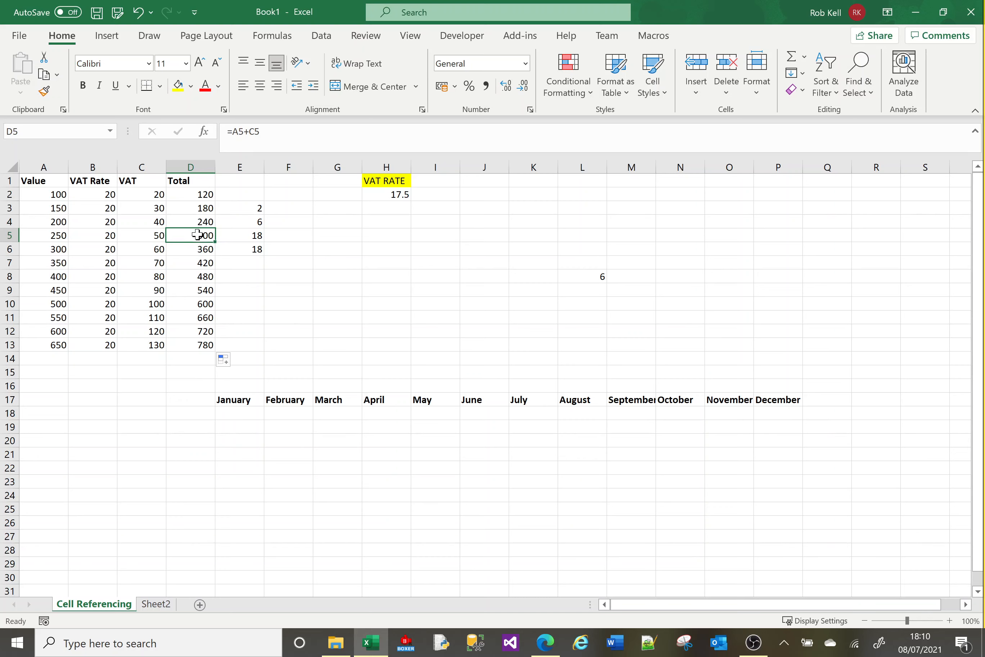
Enter the formula =E17 in cell E18 below January and fill it across to P18
left_click(237, 415)
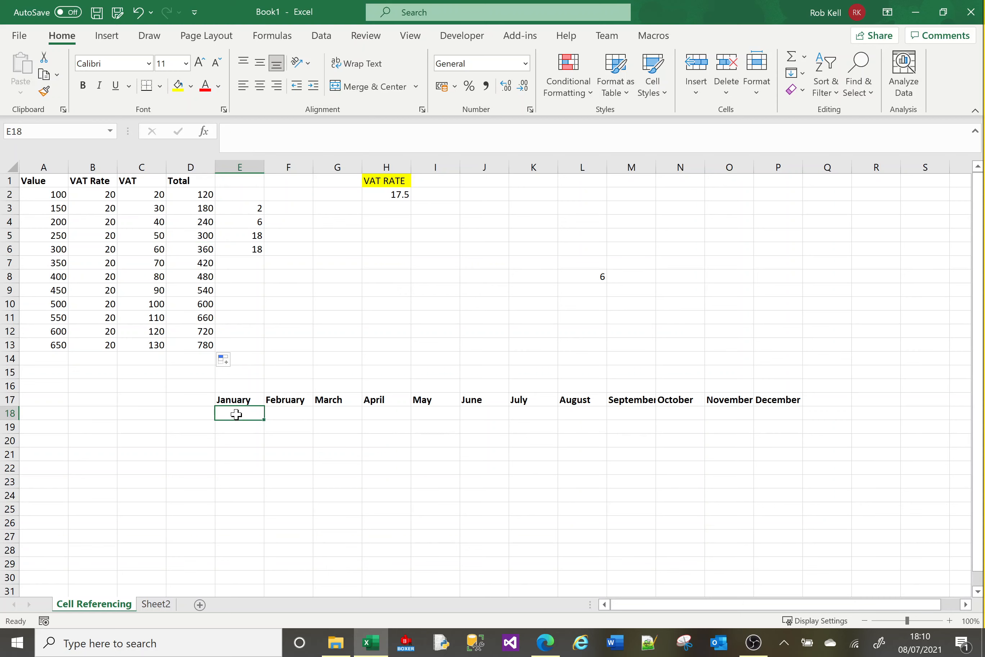
type("=")
key("Up")
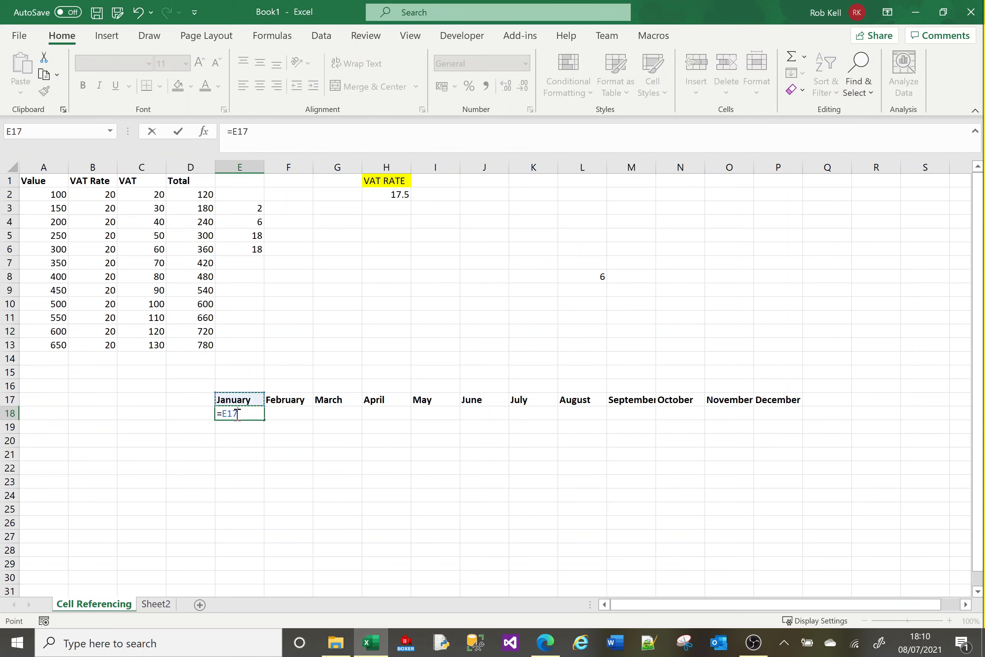
key("Return")
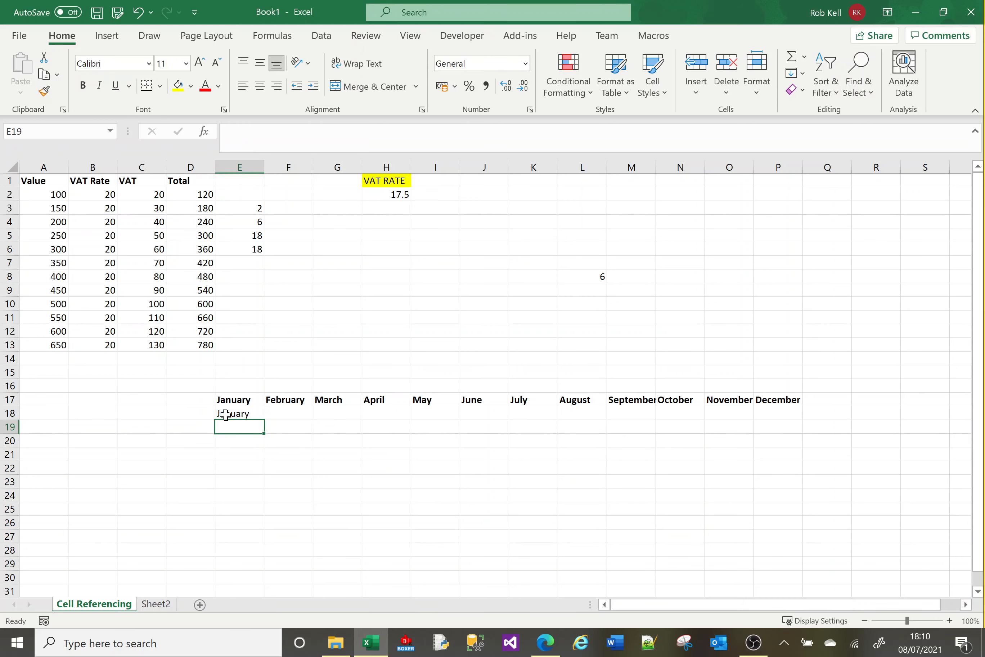
left_click(257, 412)
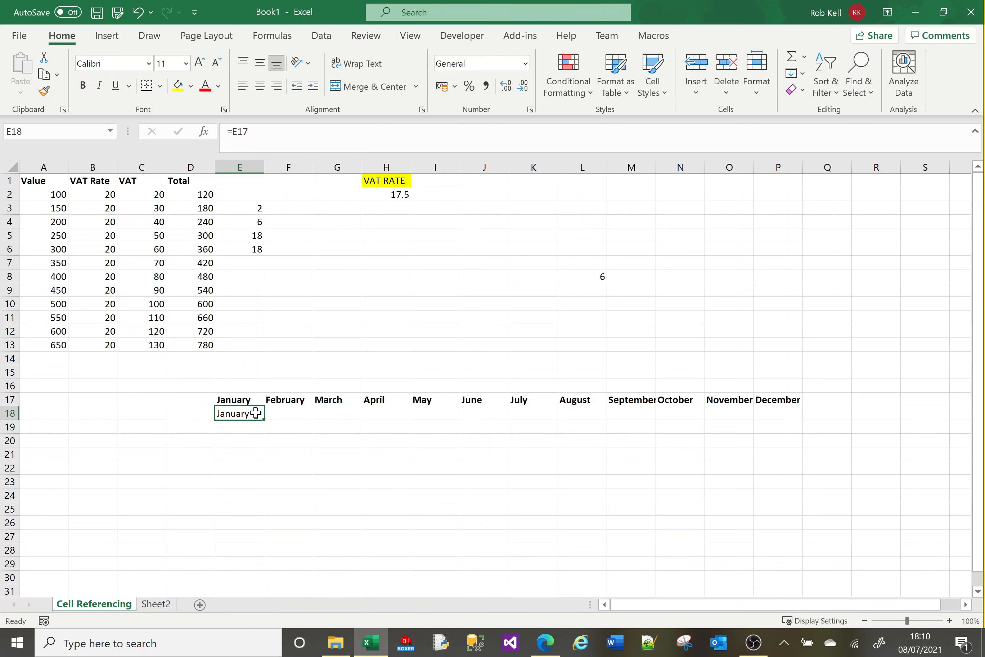
left_click_drag(265, 419, 780, 416)
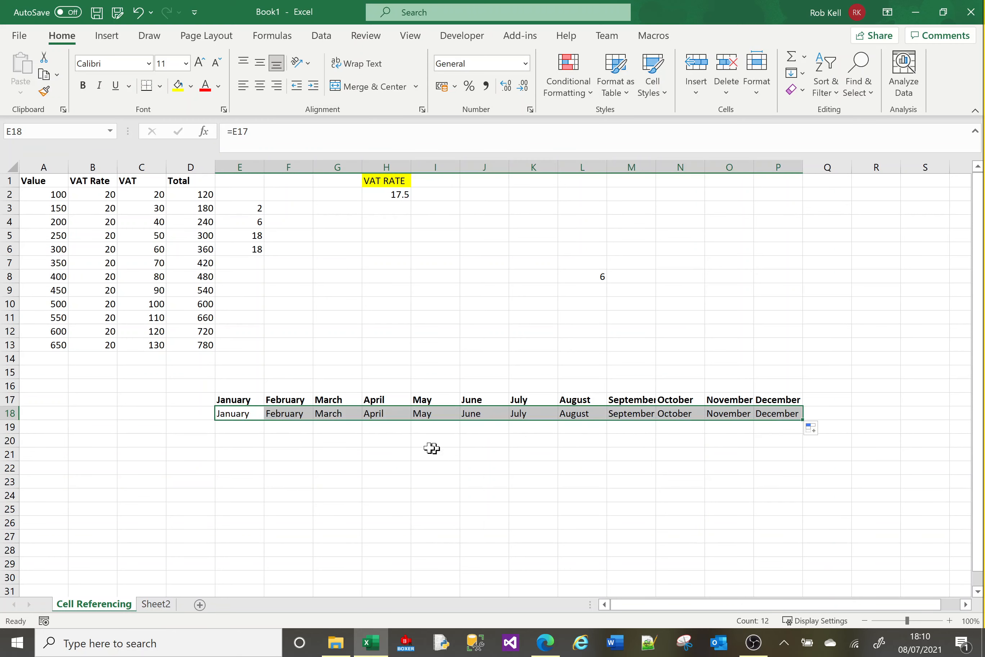
Examine how the column references change across the copied month formulas from E18 to I18
left_click(246, 412)
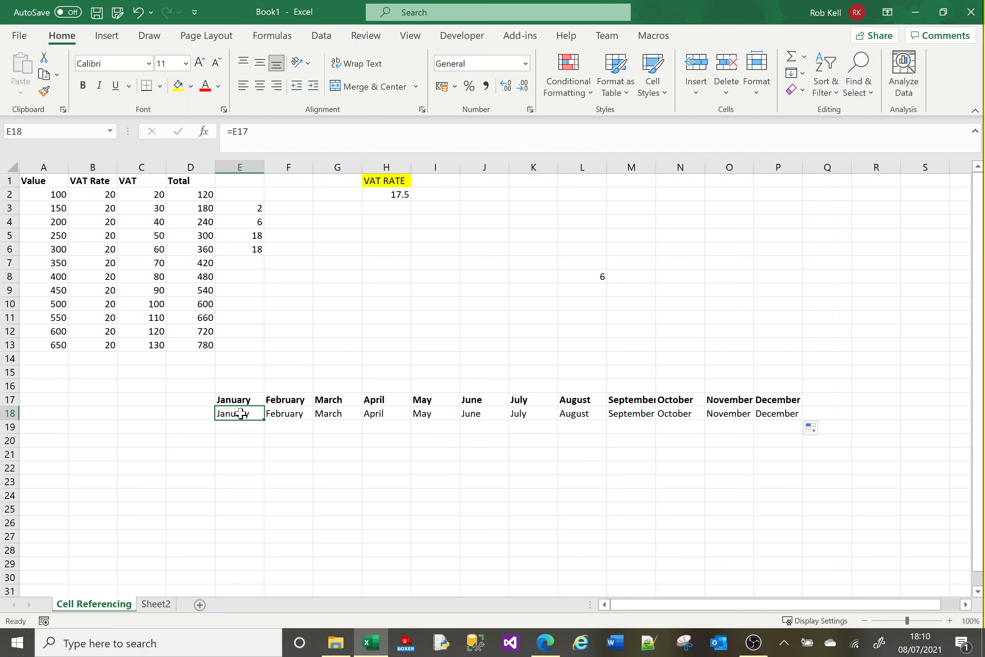
left_click(291, 417)
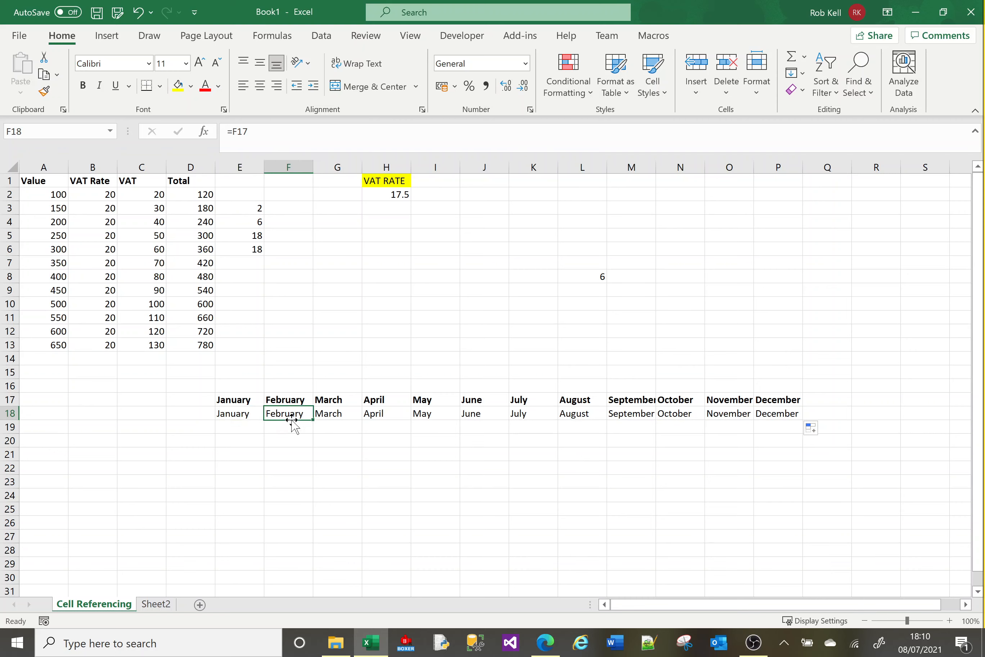
left_click(354, 413)
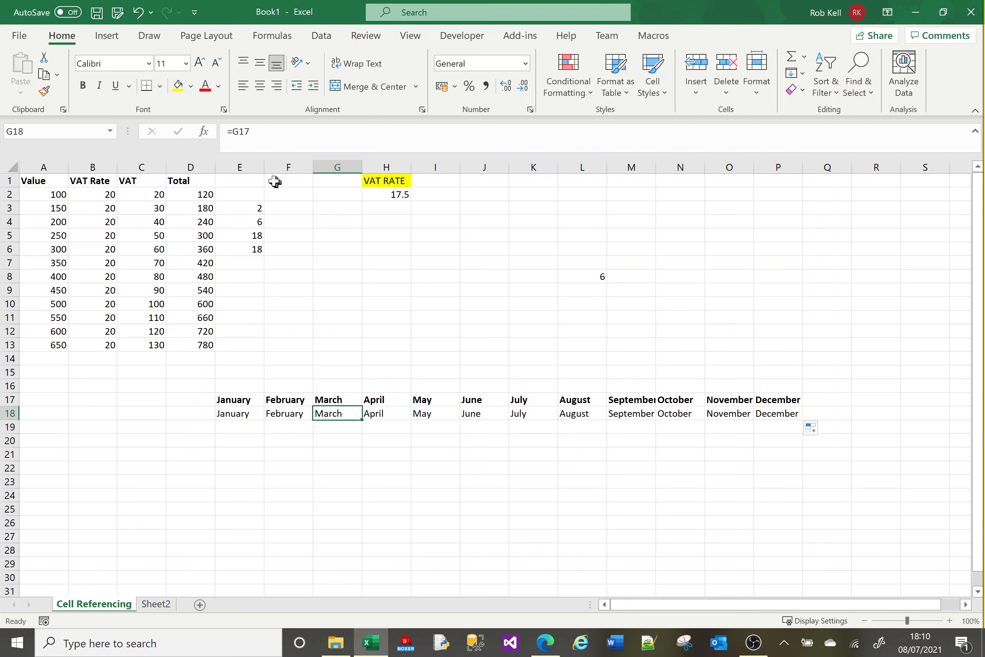
left_click(399, 417)
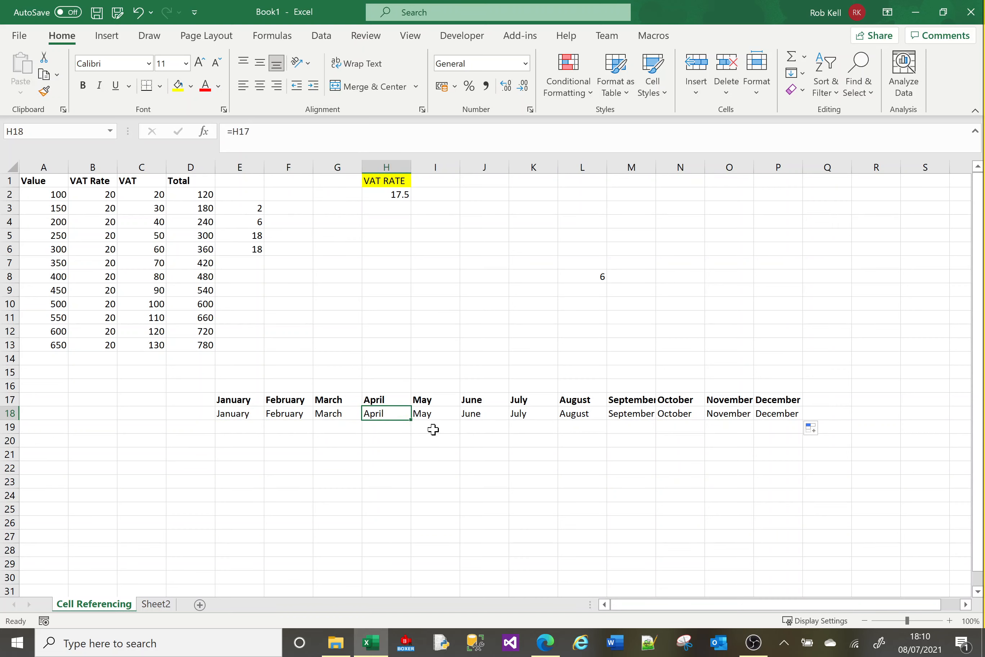
left_click(437, 414)
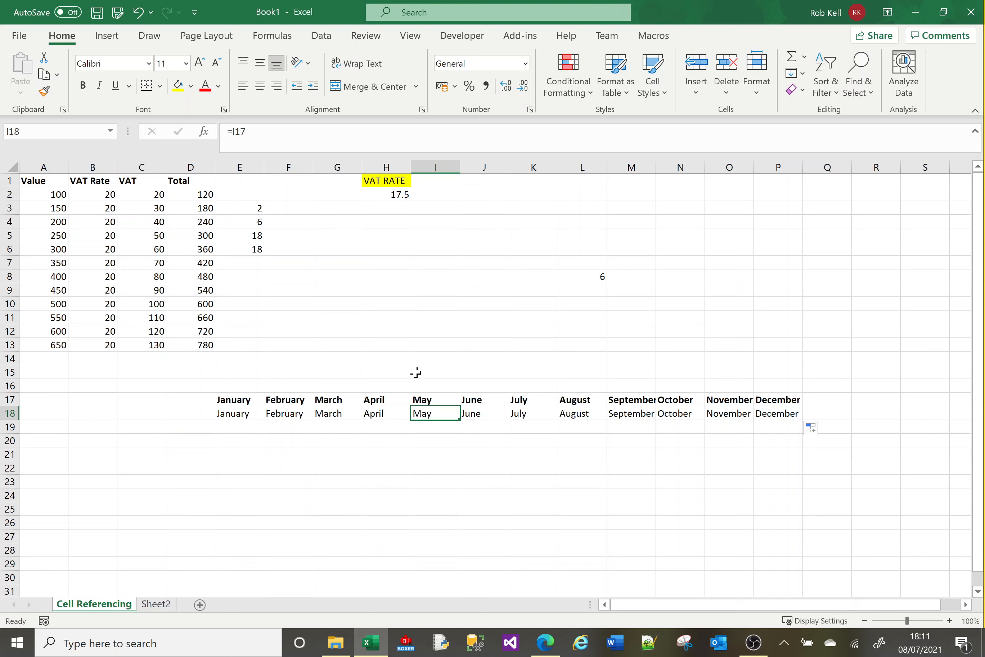
Set the VAT rates in cells B2, B3 and B4 individually to 17.5
left_click(101, 194)
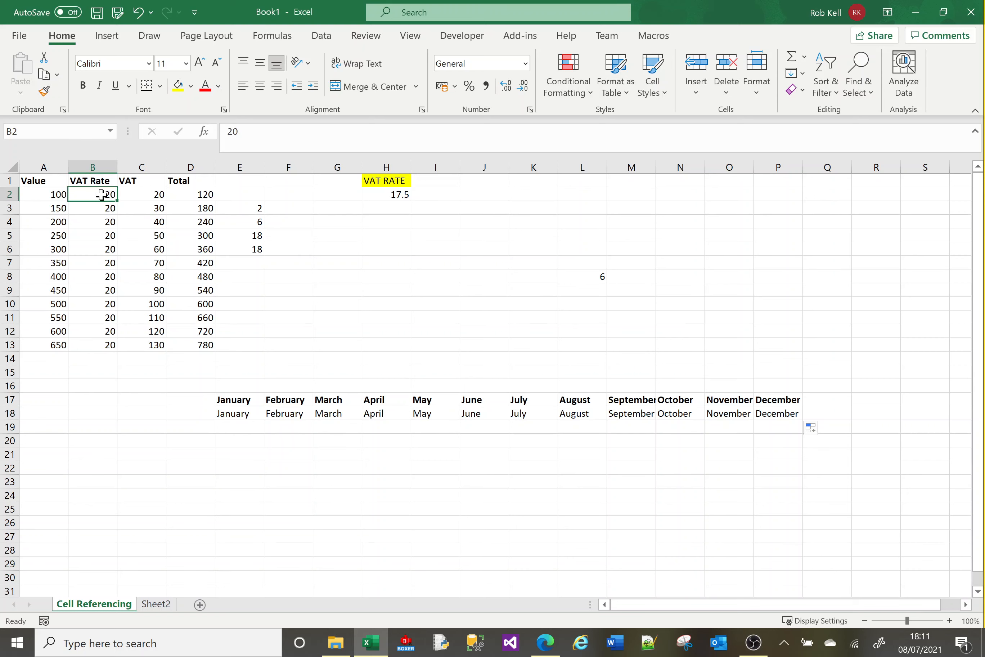
type("17.5")
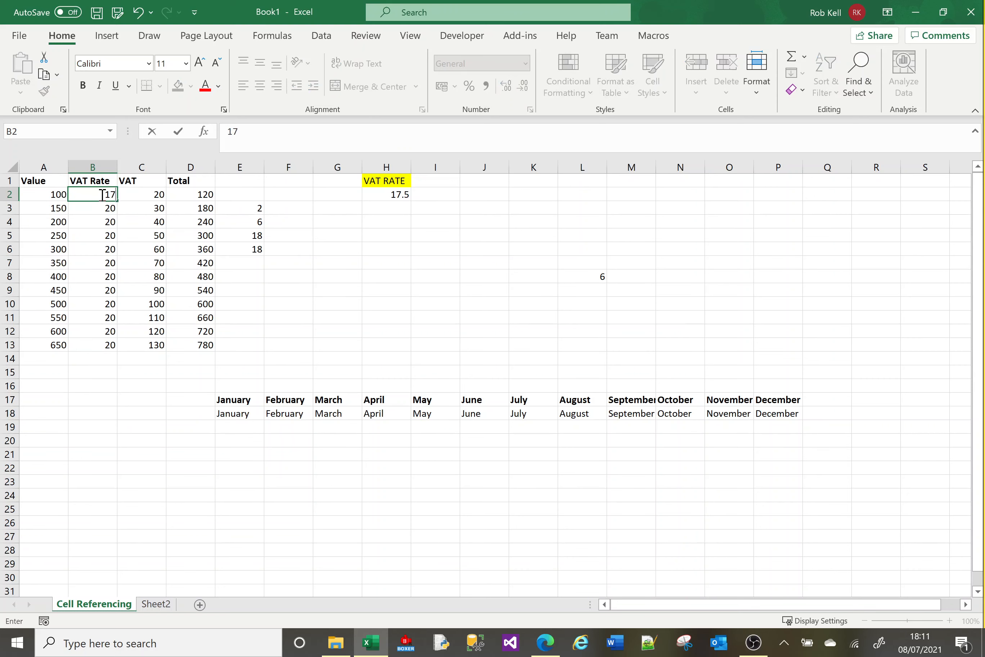
key("ctrl+Return")
key("Down")
type("17.5")
key("Return")
type("1")
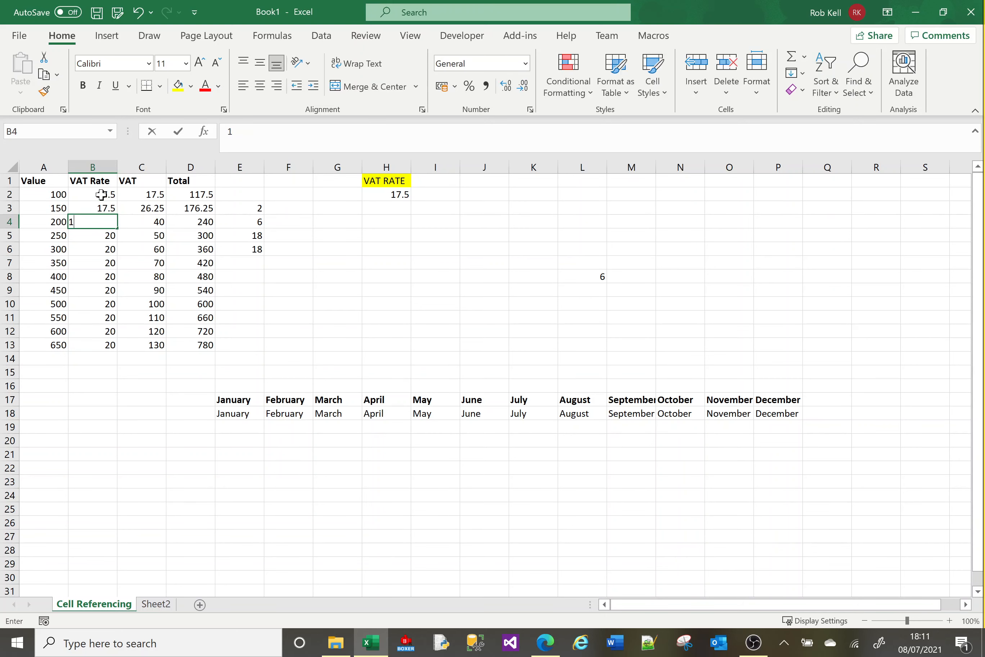
type("7.5")
key("Return")
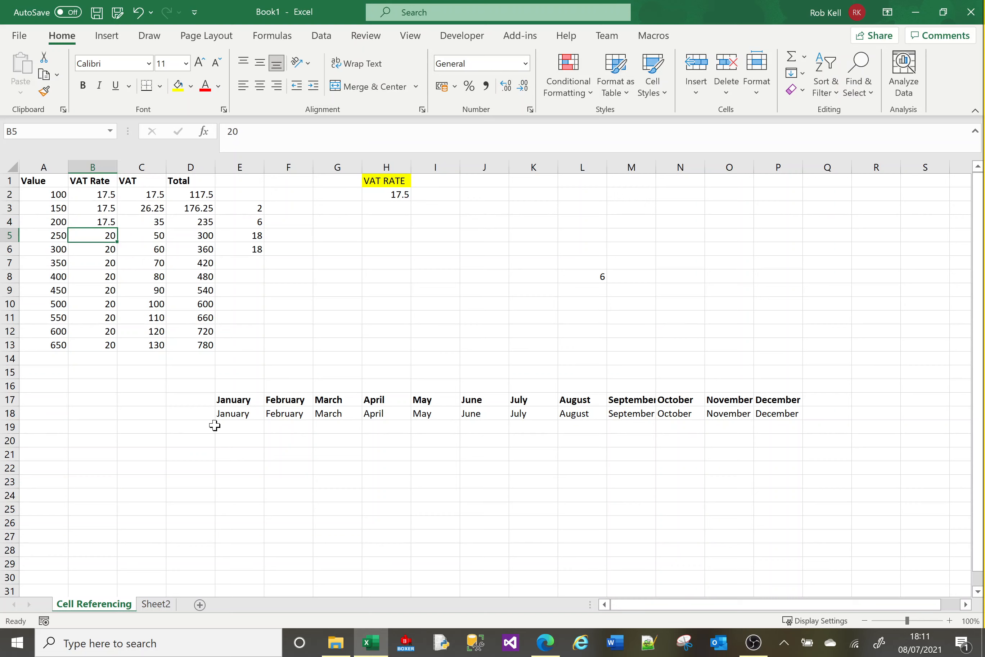
Undo the three VAT rate changes in cells B2 to B4
key("ctrl+z")
key("ctrl+z")
key("ctrl+z")
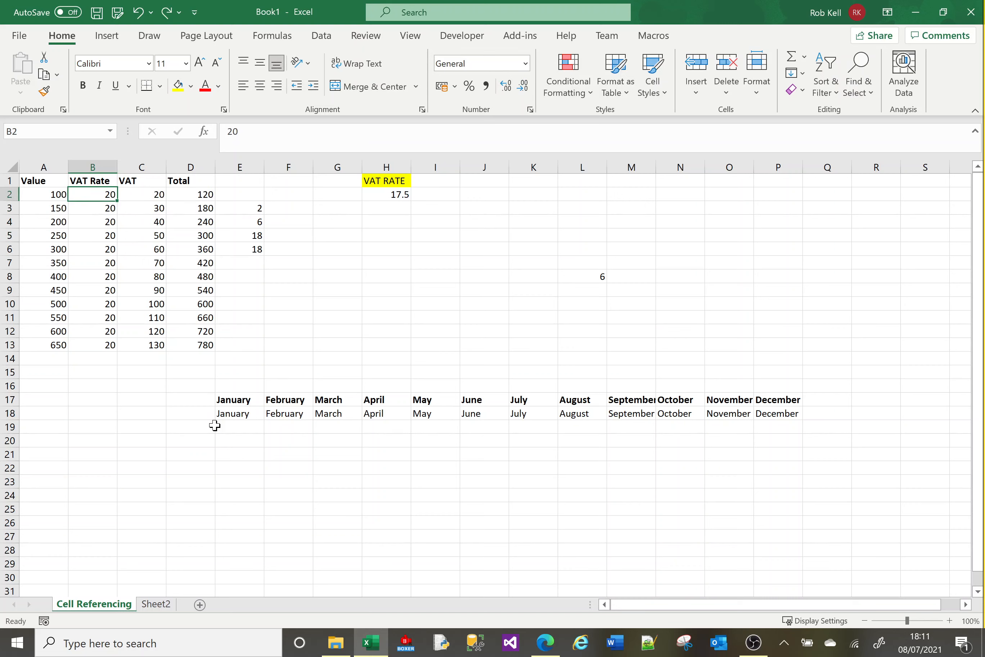
Change the VAT formula in C2 to =A2*(H2/100) so it uses the single VAT rate in H2
left_click(391, 198)
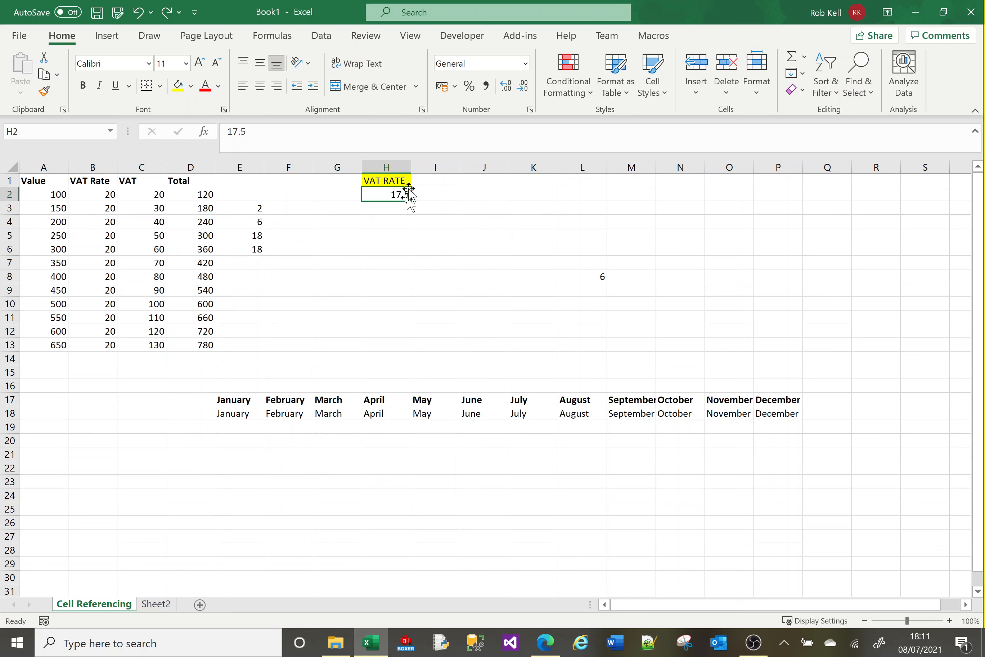
left_click(142, 193)
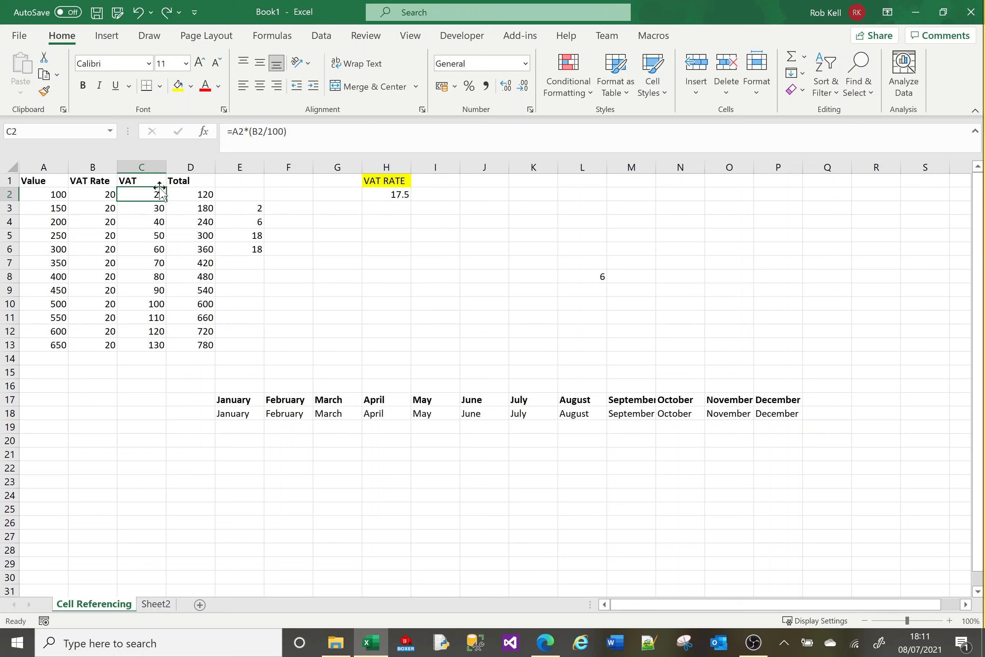
left_click(265, 131)
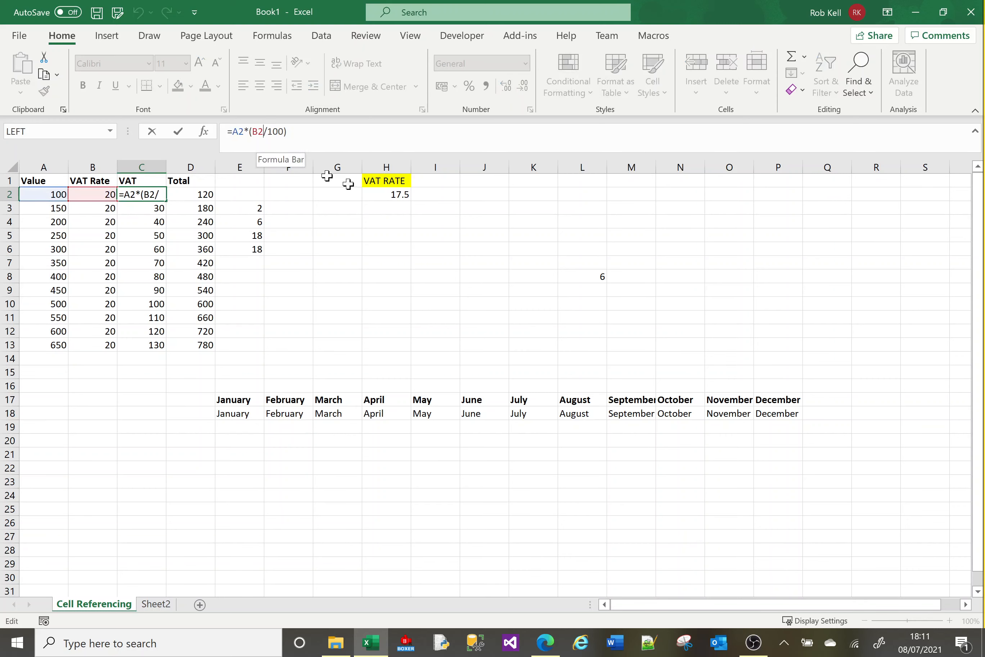
key("Left")
key("BackSpace")
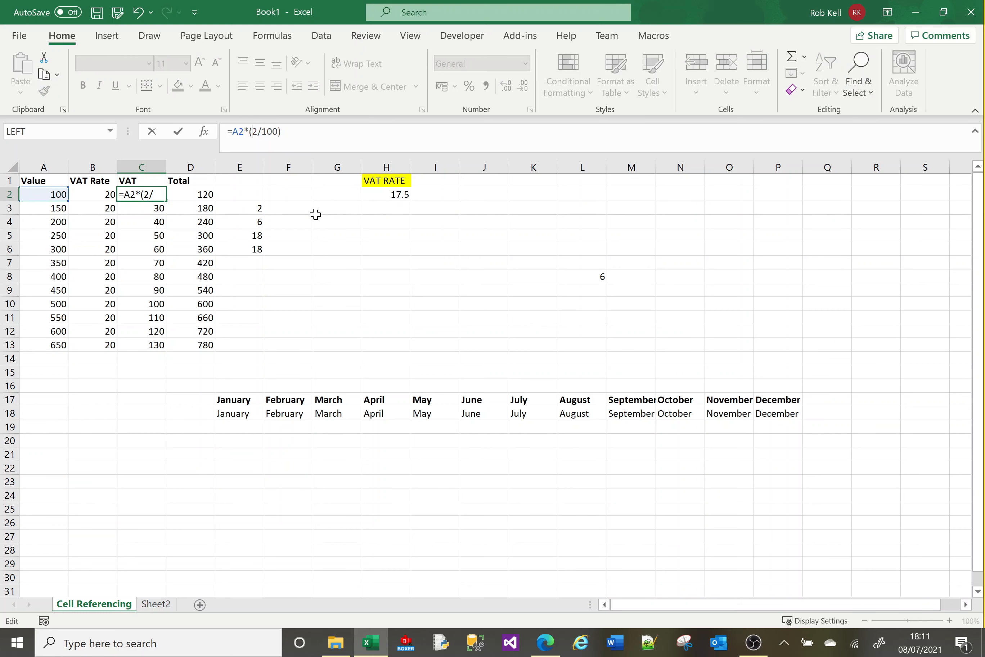
type("H")
key("Return")
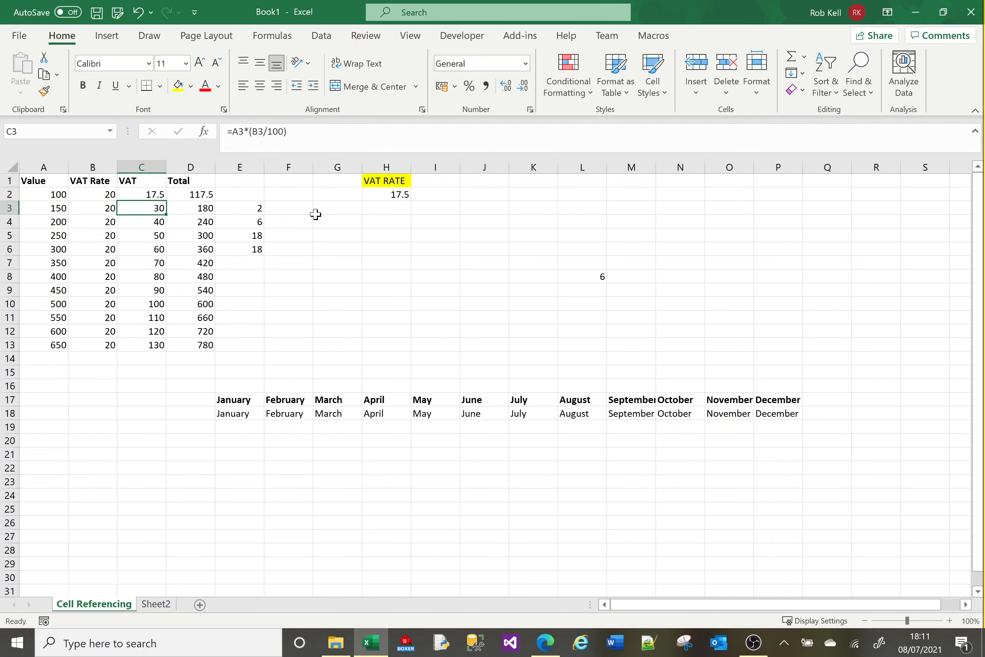
Fill the revised VAT formula from C2 down to C13
left_click(154, 194)
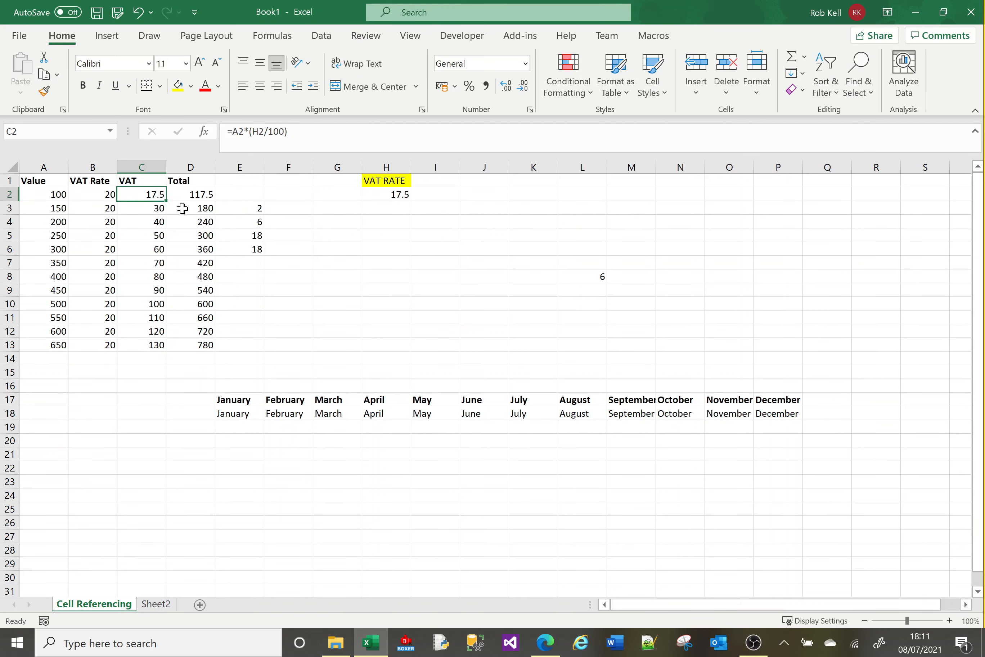
left_click_drag(166, 201, 171, 350)
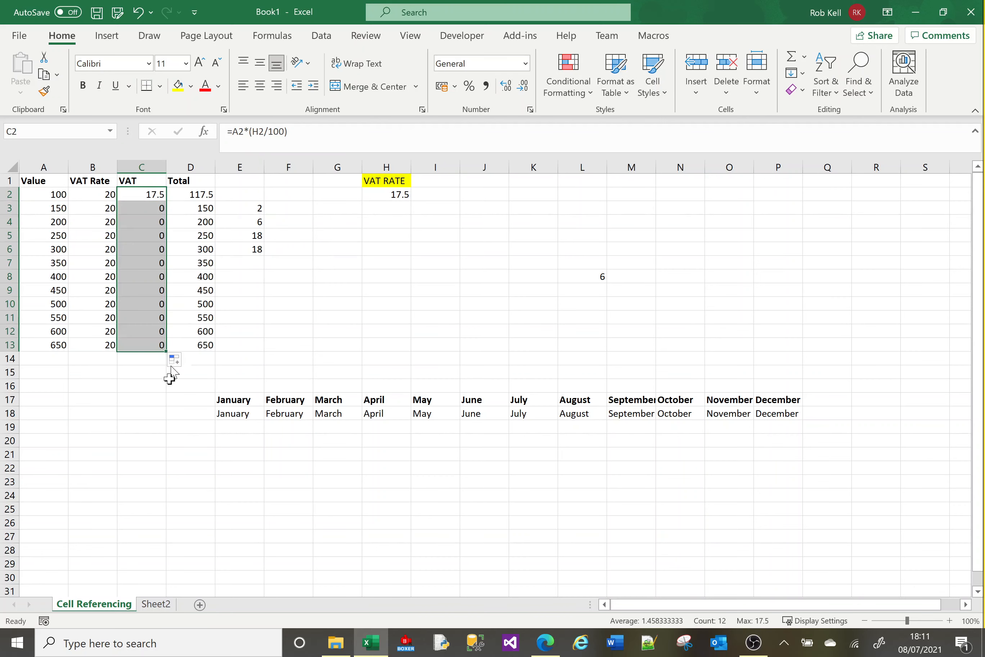
left_click(161, 402)
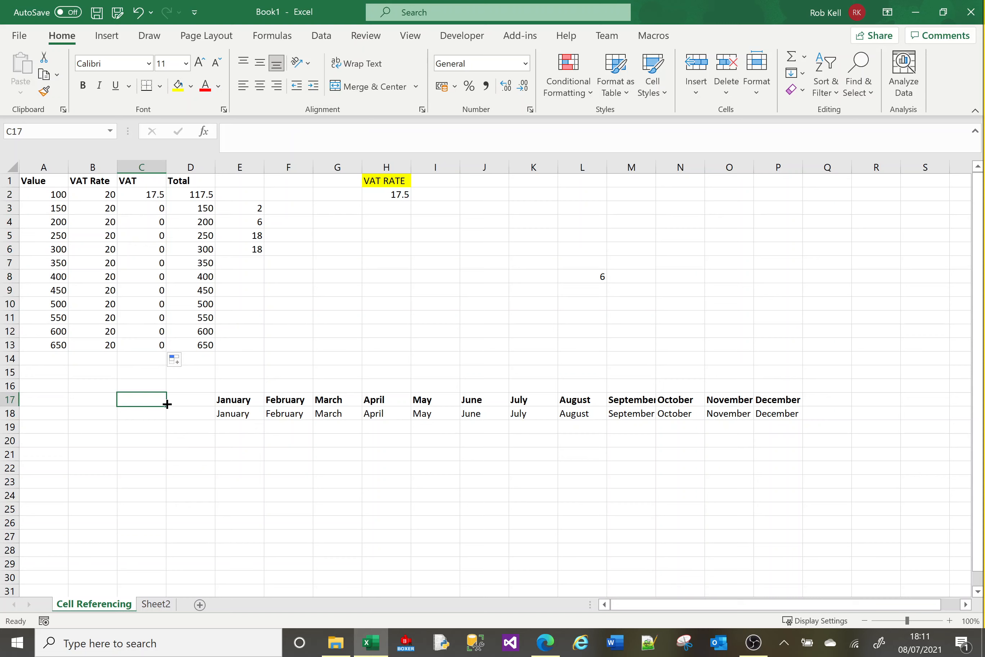
Examine which value and VAT rate cells the copied VAT formulas in C2 to C6 refer to
left_click(146, 195)
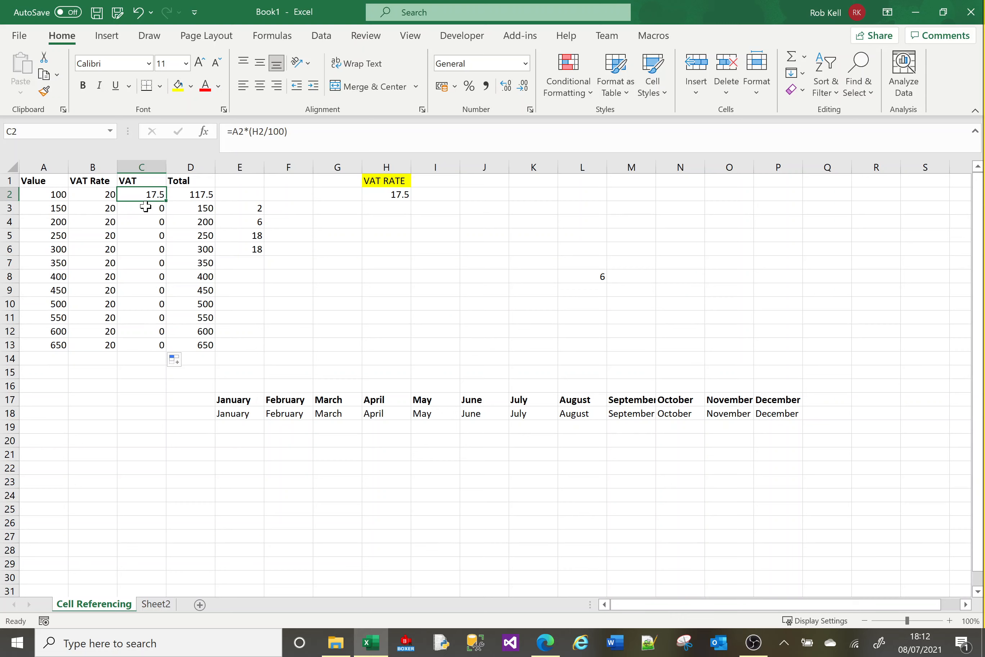
left_click(42, 211)
left_click(40, 221)
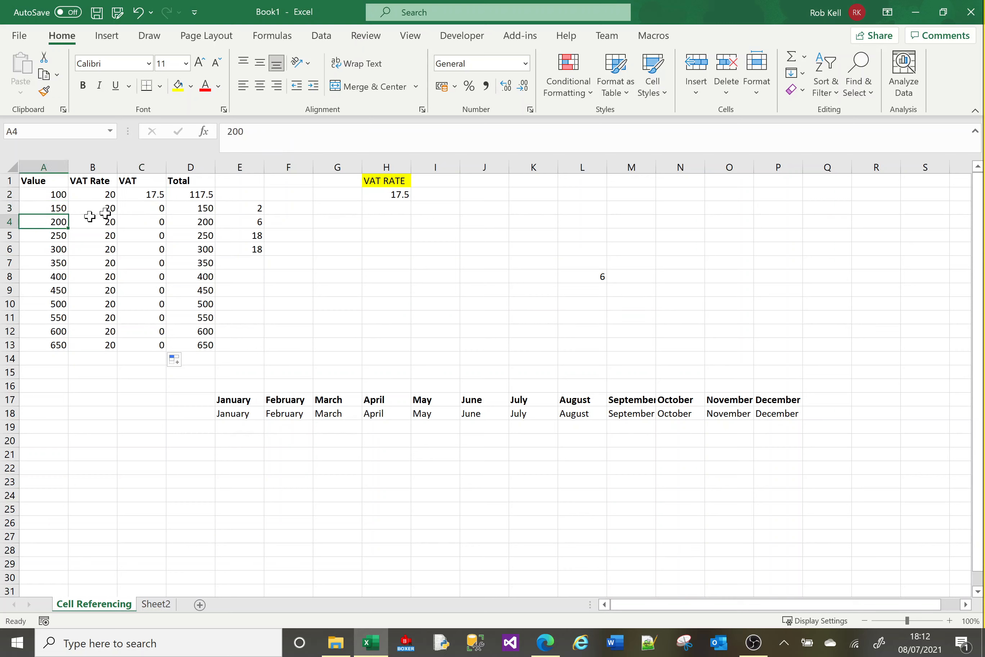
left_click(147, 206)
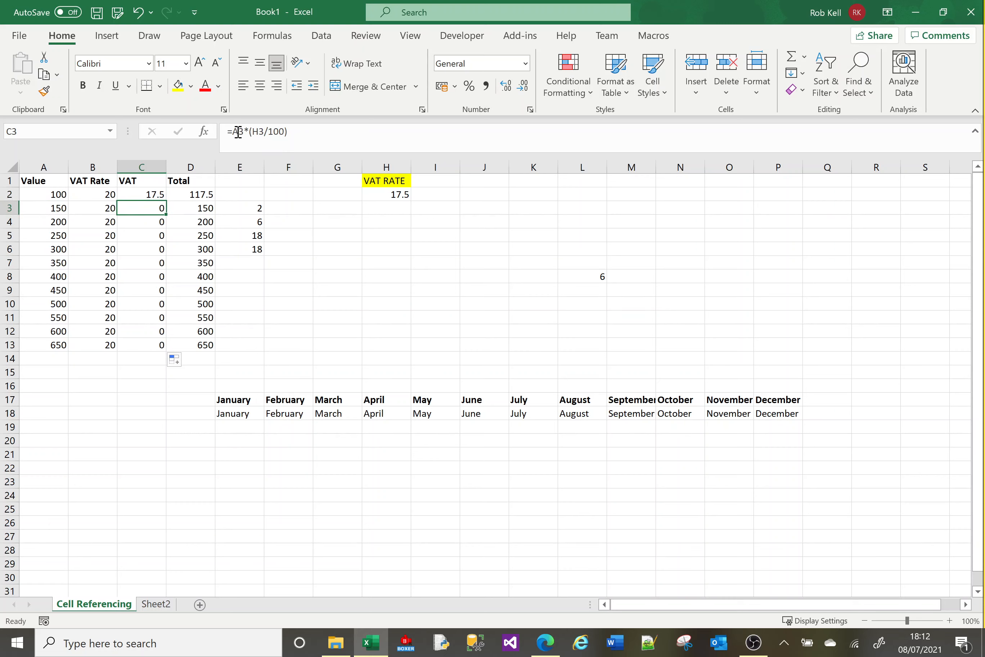
left_click(140, 222)
left_click(139, 236)
left_click(140, 253)
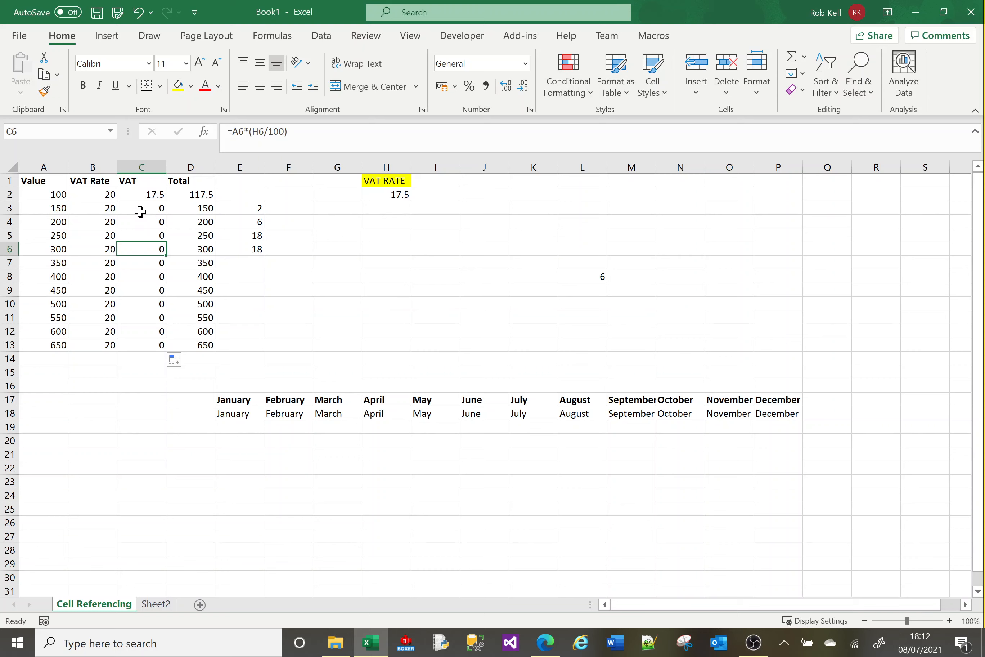
left_click(258, 131)
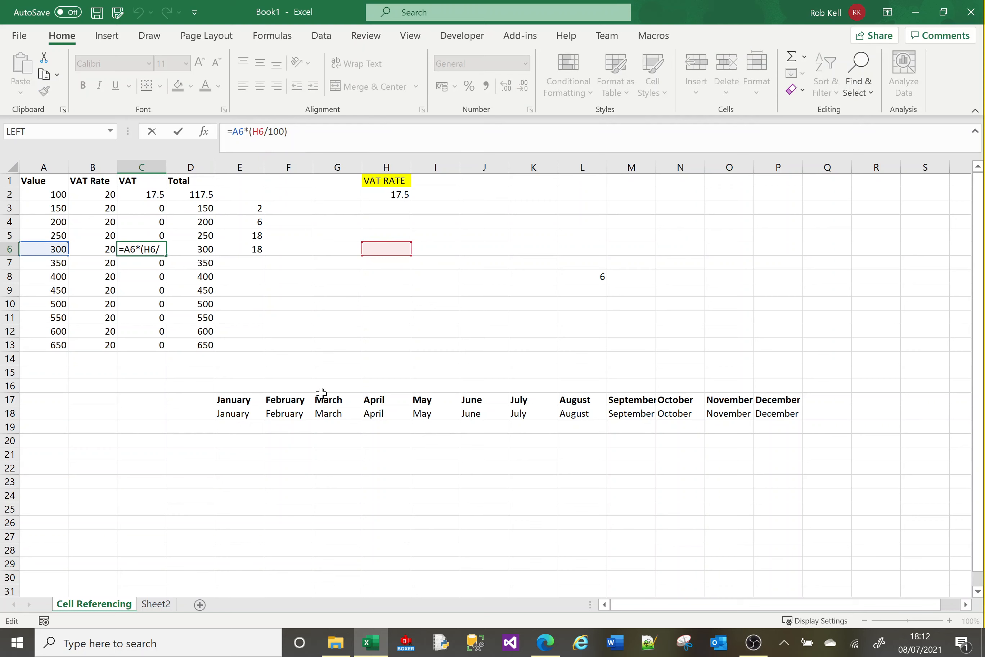
key("Escape")
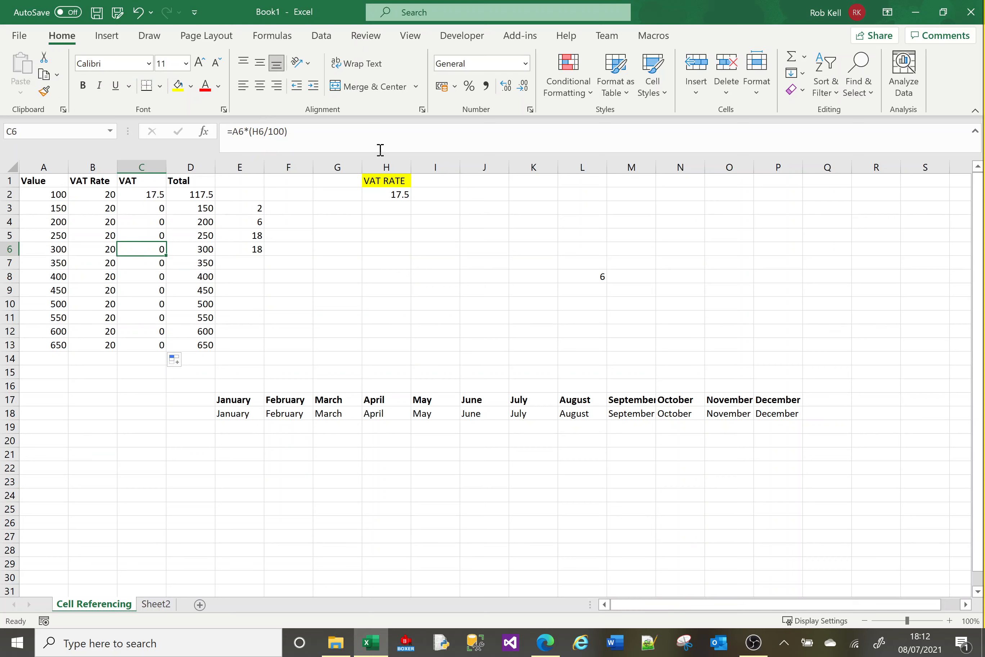
Fix the row of the VAT rate reference in C2's formula, making it =A2*(H$2/100)
left_click(386, 194)
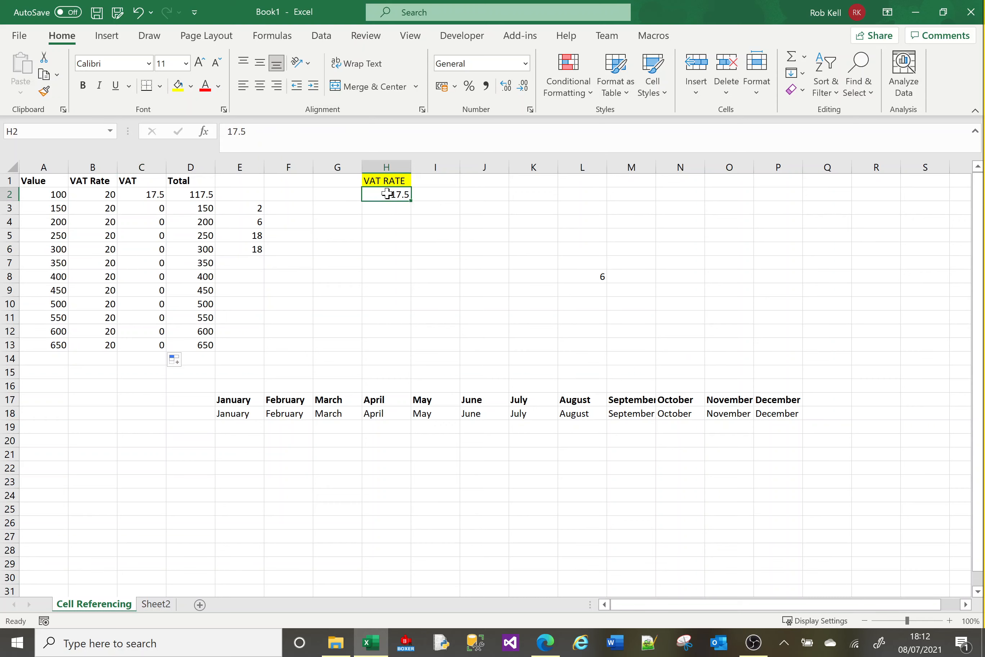
left_click(134, 197)
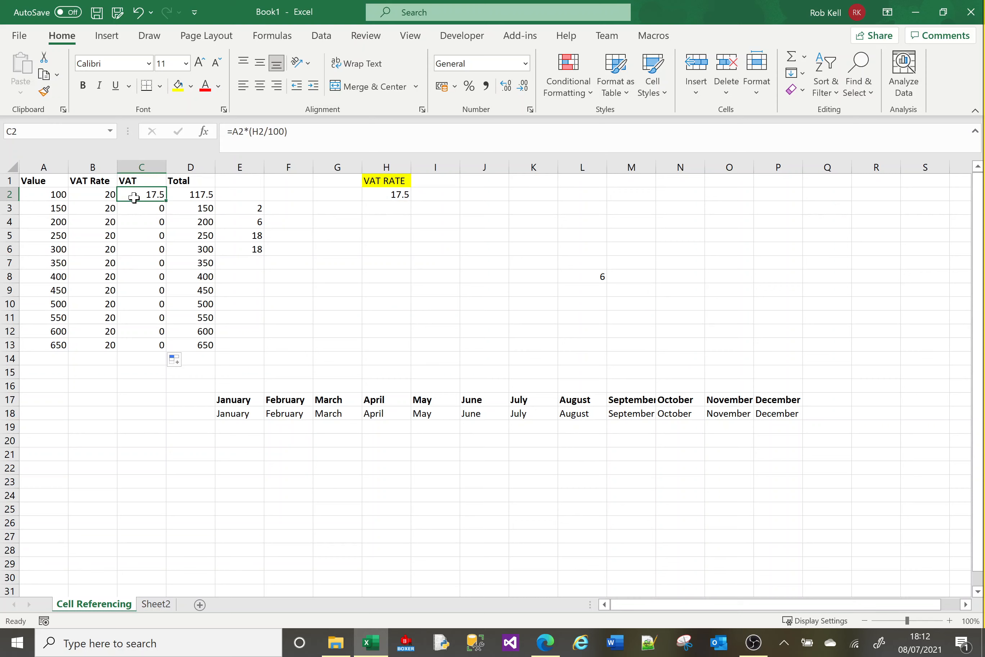
left_click(260, 132)
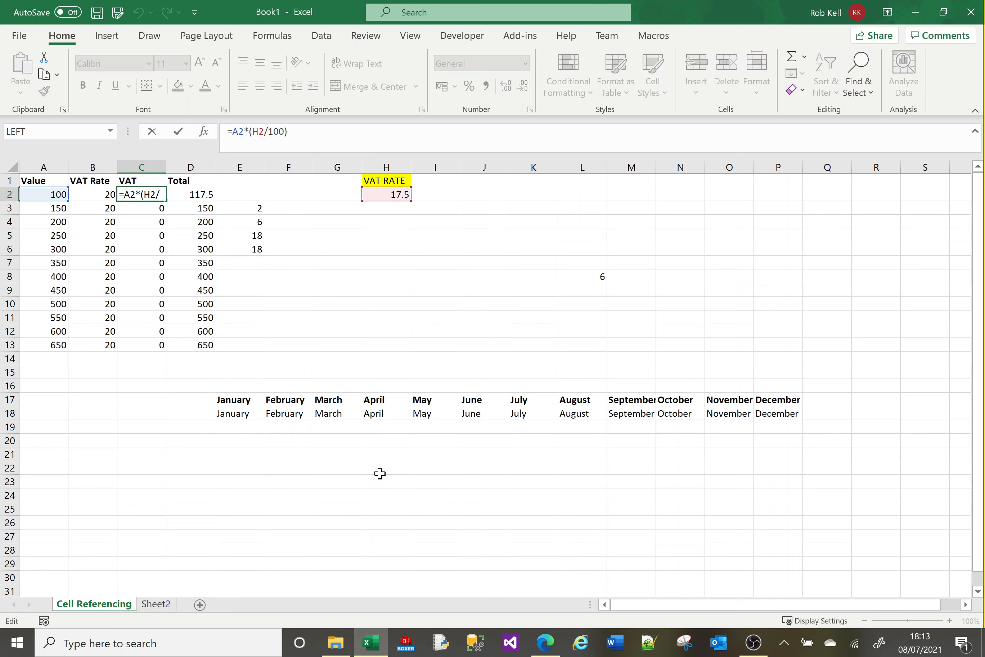
type("$")
key("Return")
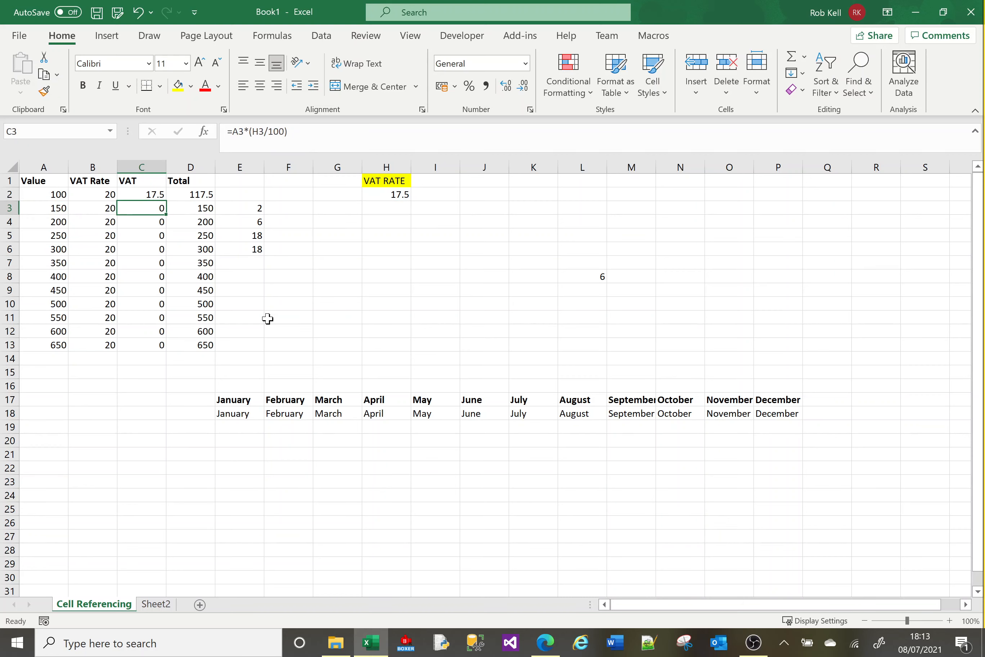
Fill the row-locked VAT formula from C2 down to C13
left_click(152, 195)
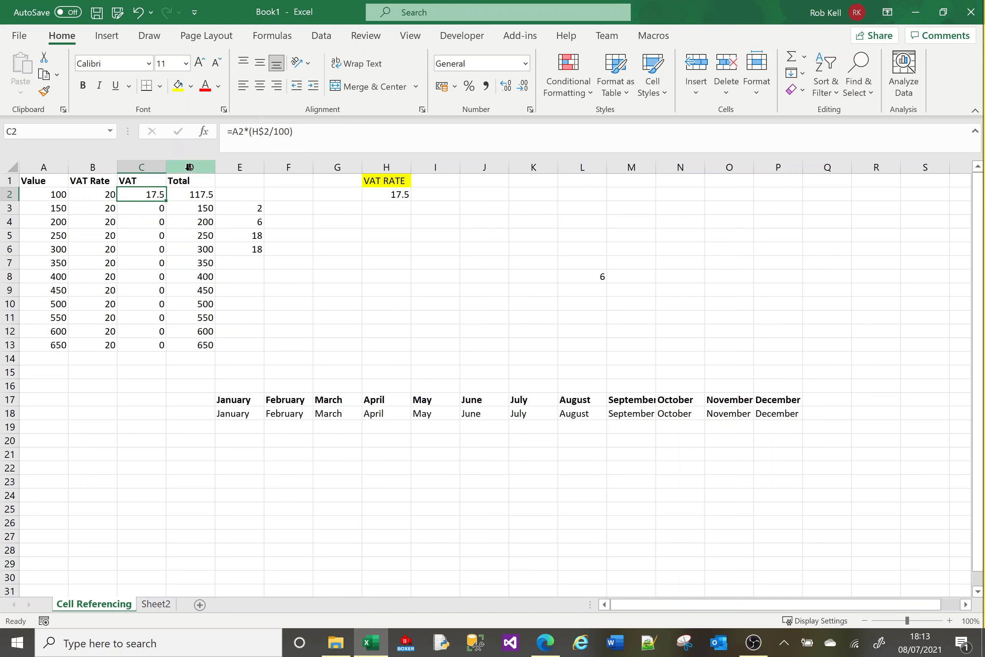
left_click_drag(165, 201, 165, 355)
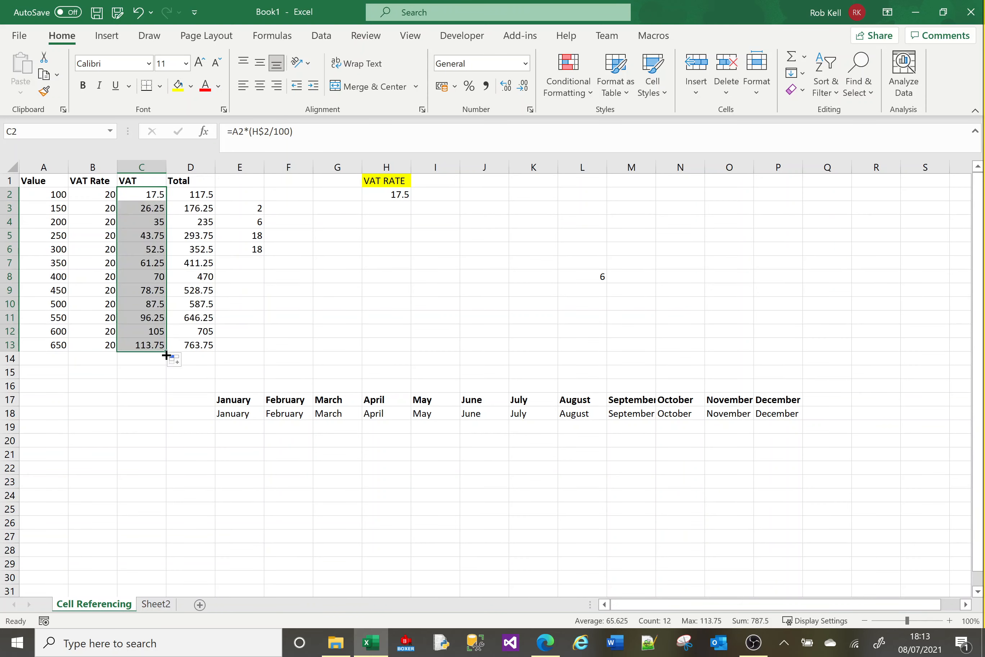
Examine the copied VAT formulas from C2 down to C10, comparing their value and VAT rate references
left_click(140, 196)
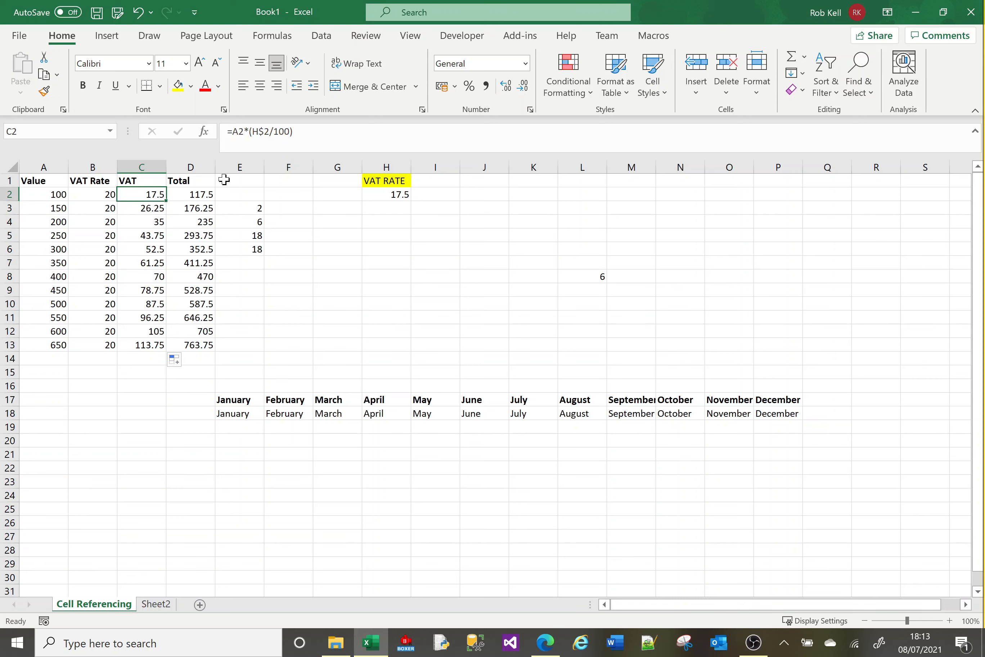
key("Down")
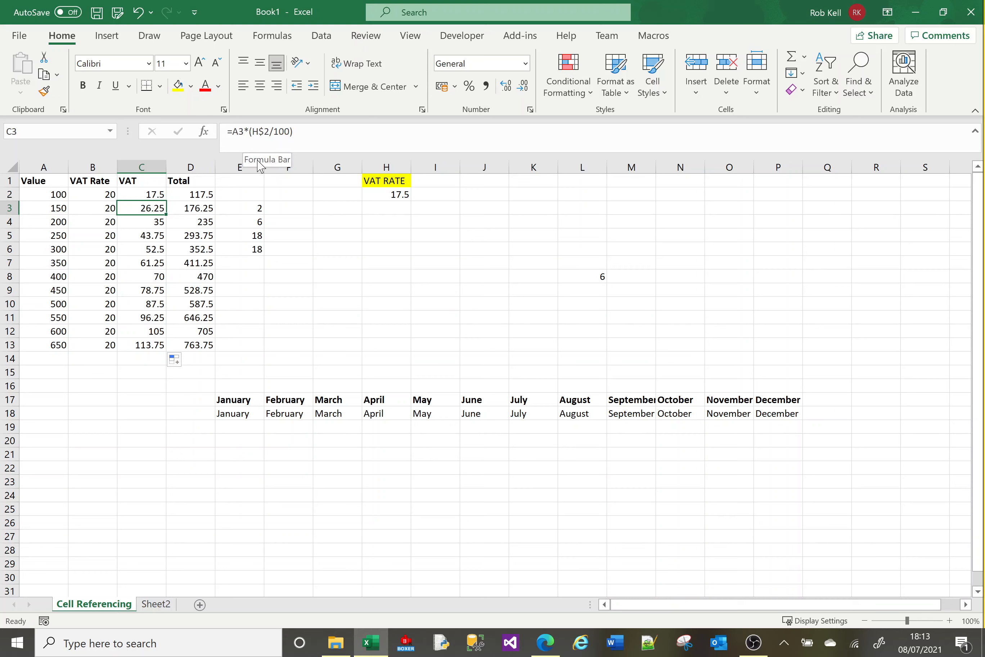
key("Down")
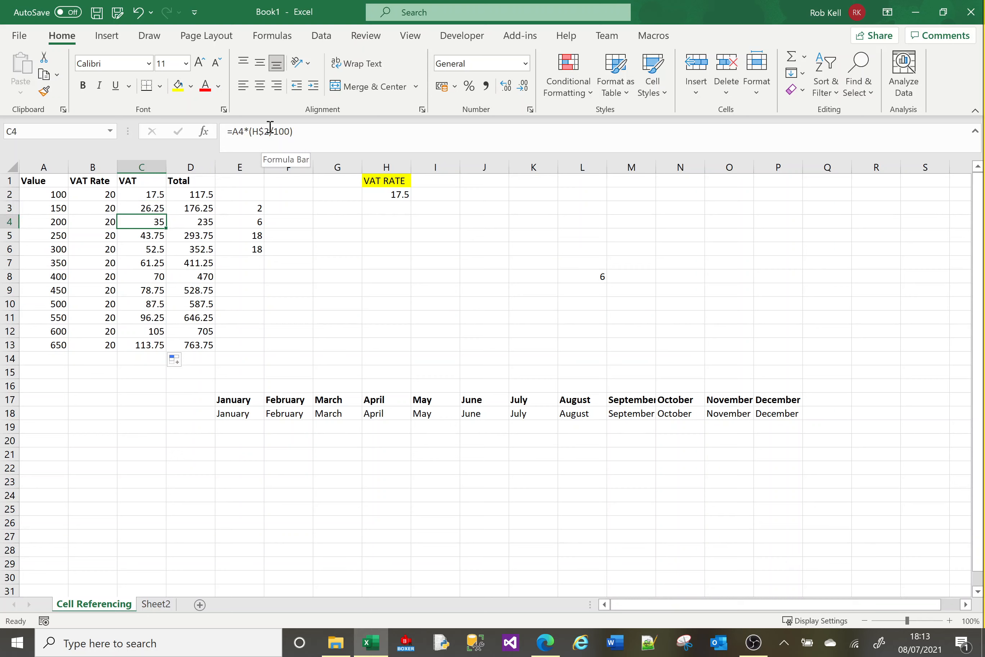
key("Down")
key("Down")
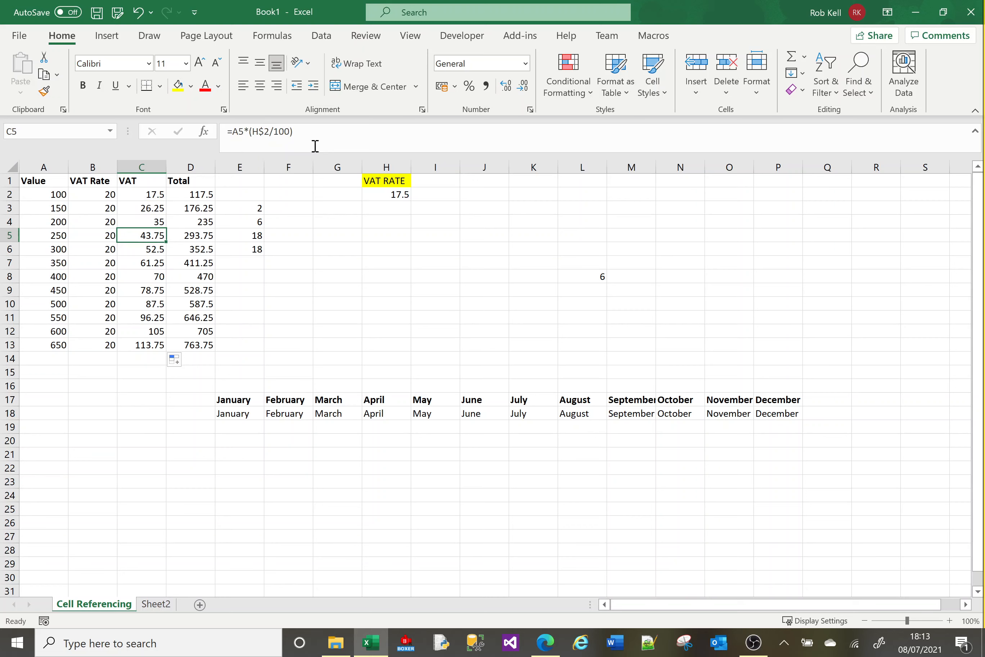
key("Down")
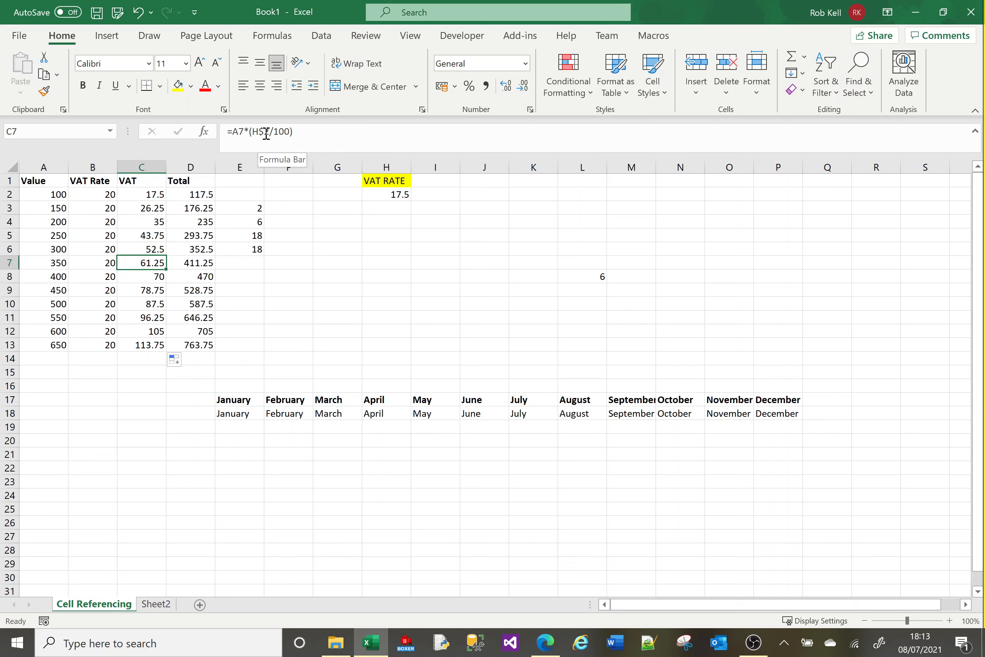
key("Down")
key("Down")
key("Down")
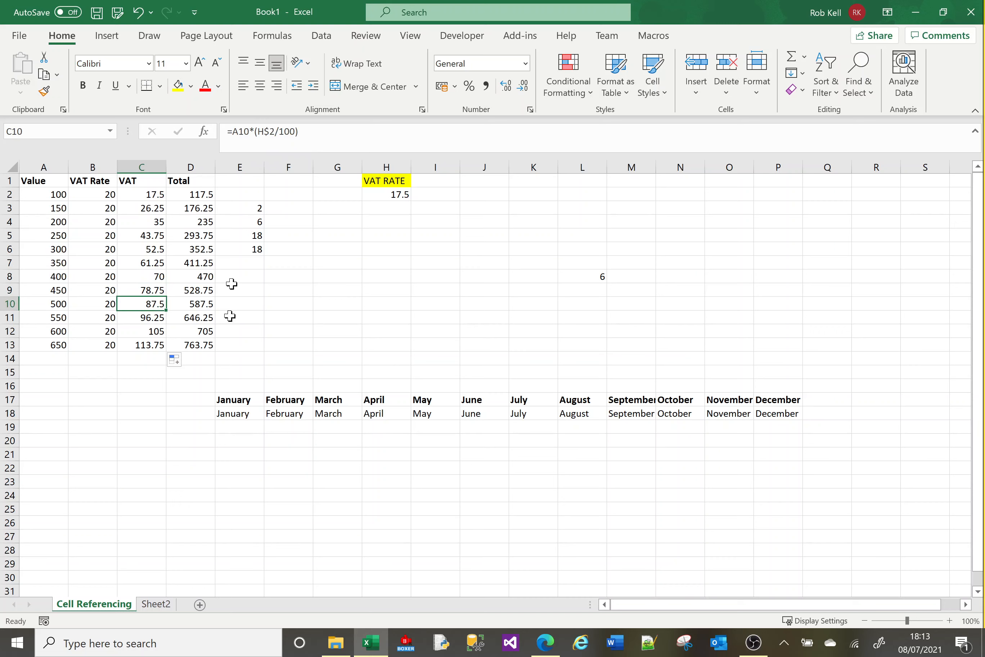
Fix the column of the reference in the January formula in E18, making it =$E17
left_click(240, 414)
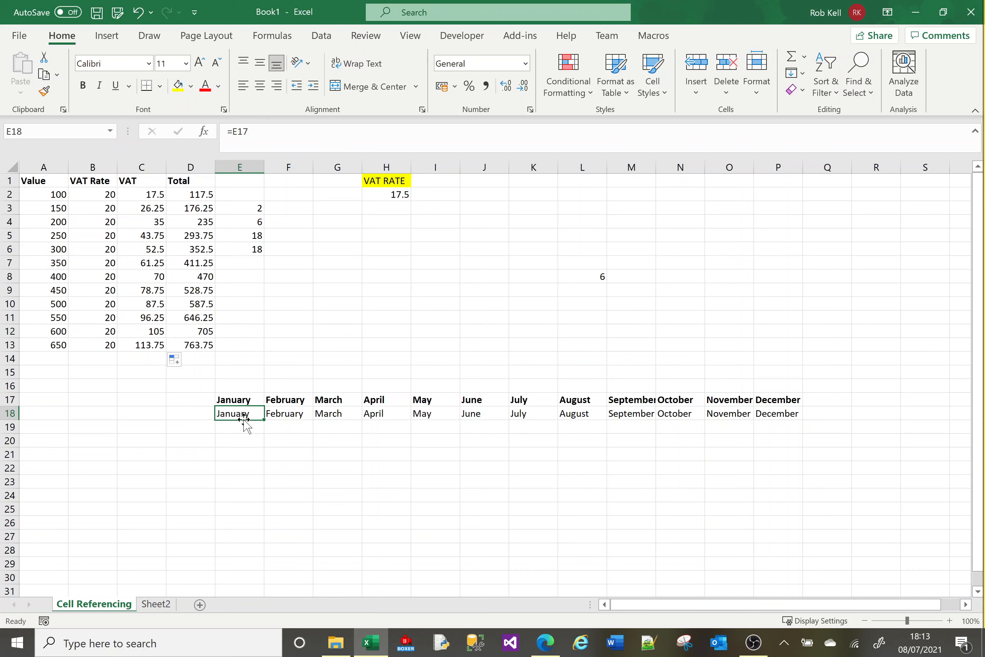
left_click(282, 413)
left_click(356, 424)
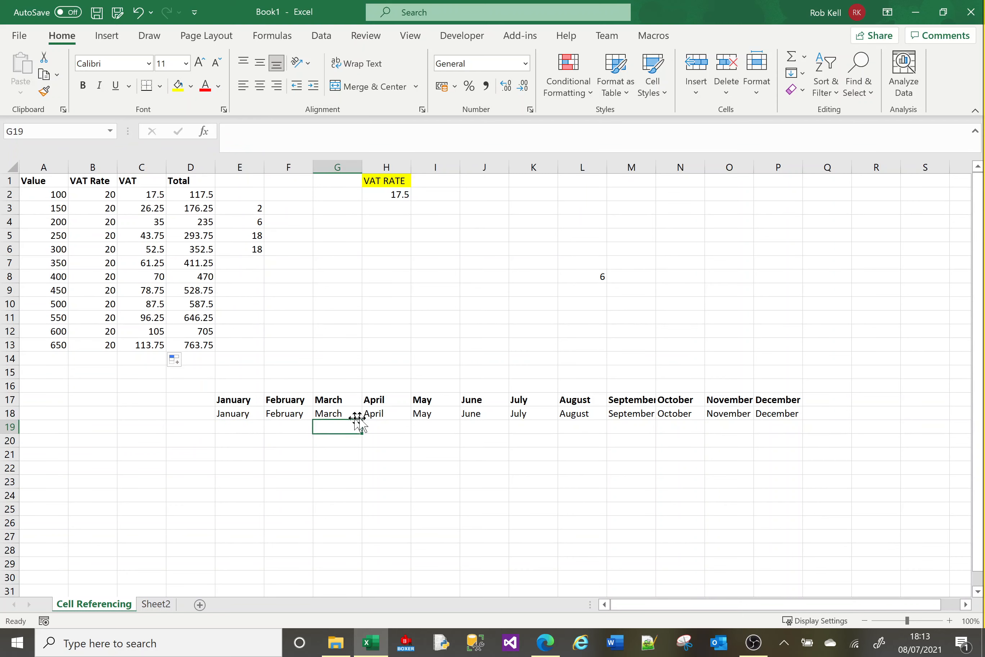
left_click(237, 414)
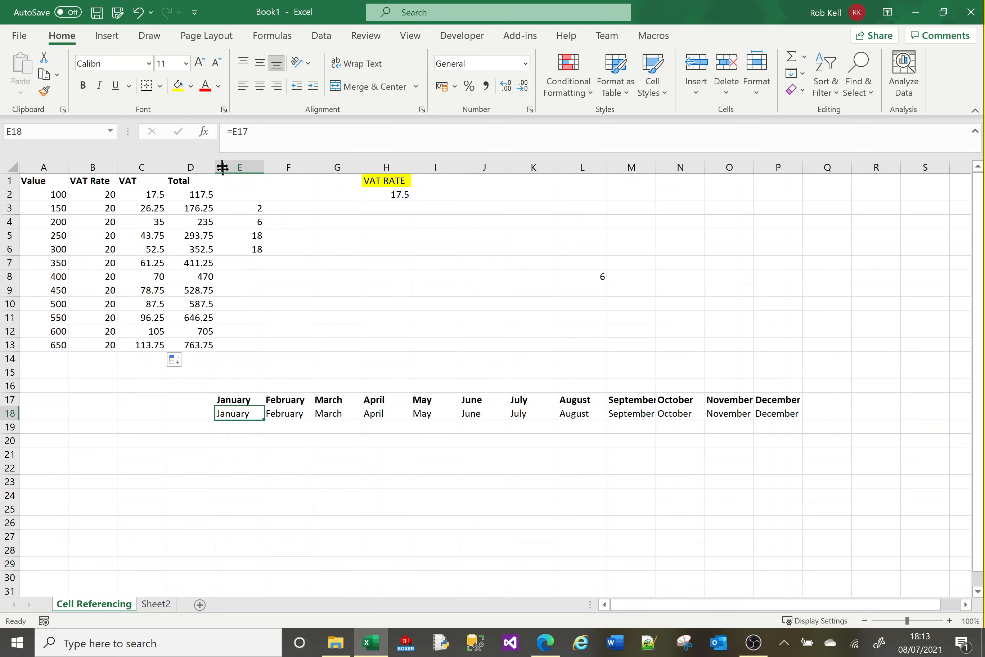
left_click(234, 132)
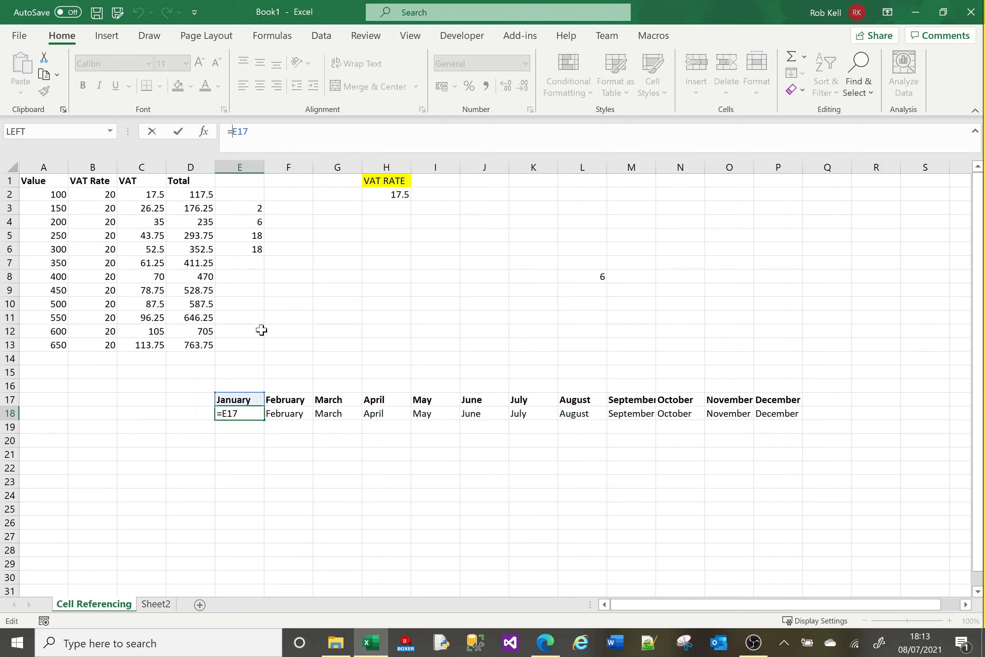
type("$")
key("Return")
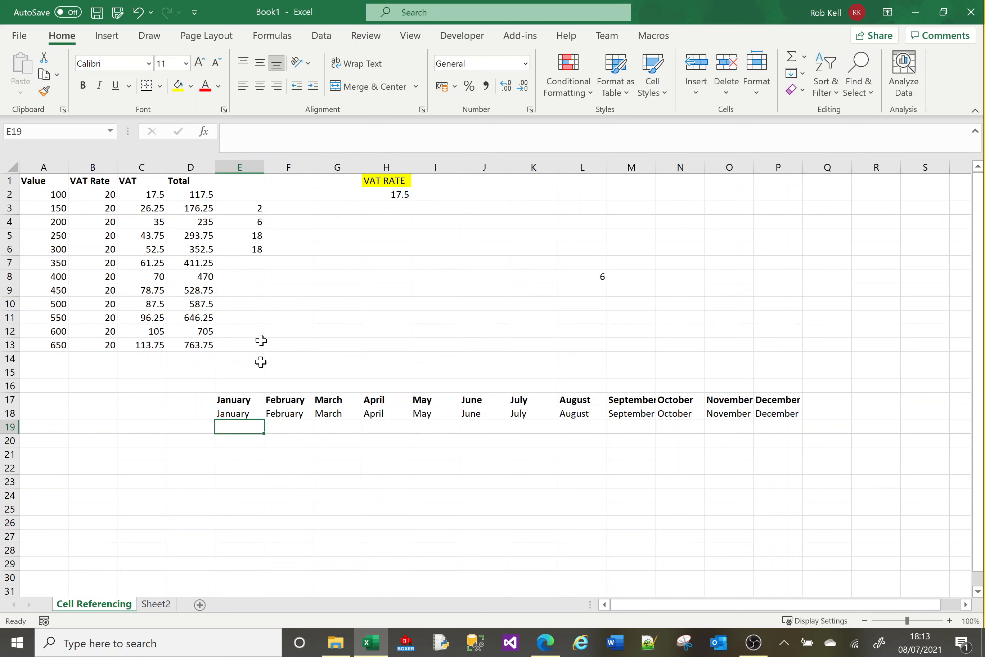
Fill the column-locked month formula from E18 across to P18
left_click(257, 412)
left_click_drag(263, 420, 785, 414)
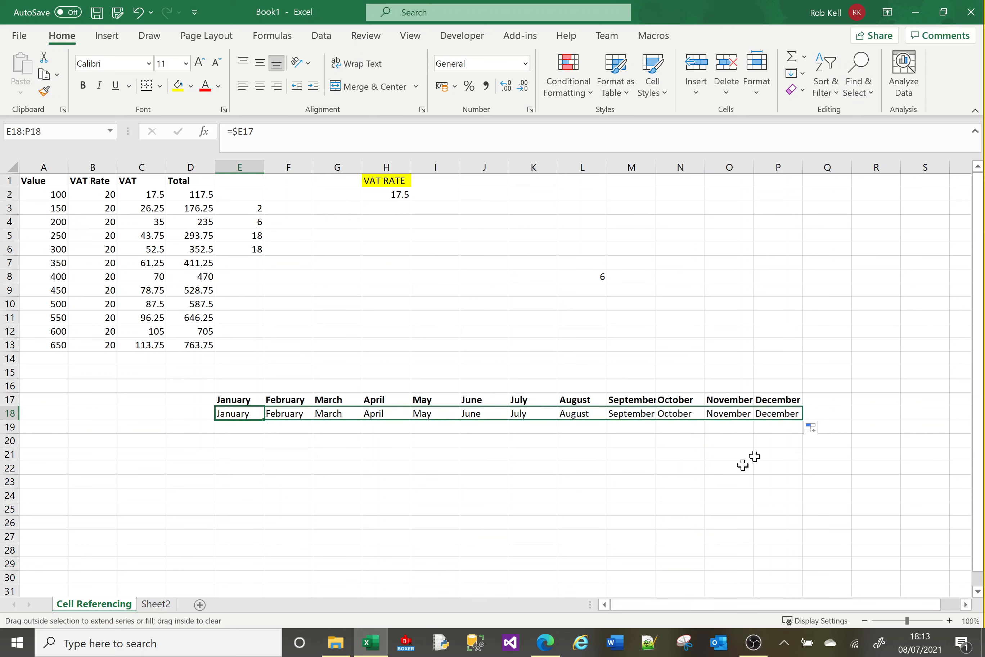
left_click(643, 493)
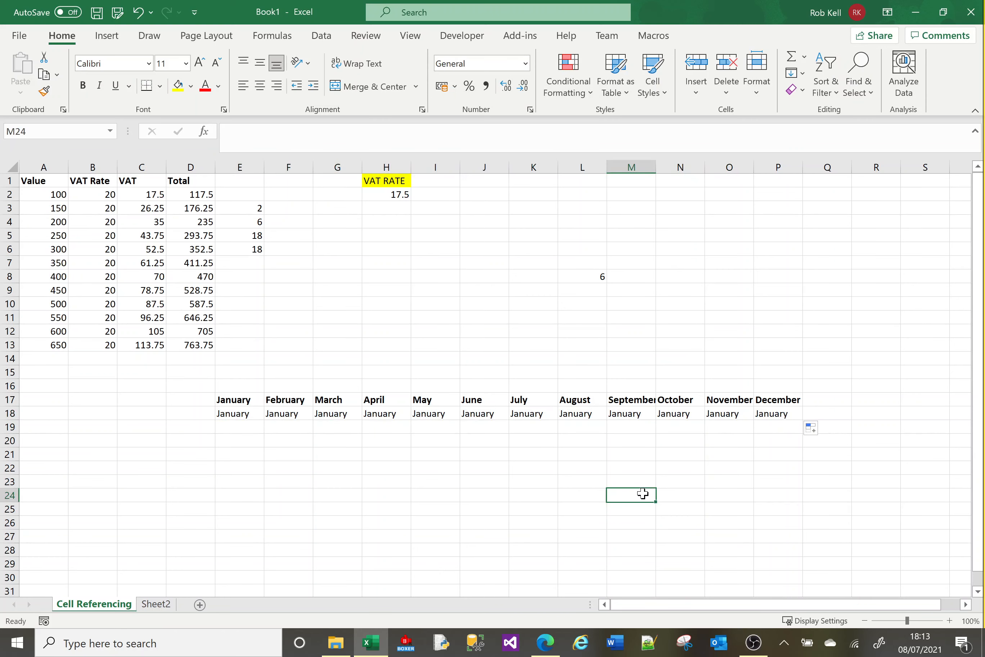
Examine which cell the copied month formulas from E18 to P18 refer to
left_click(243, 412)
key("Right")
key("Right")
key("Right")
key("Right")
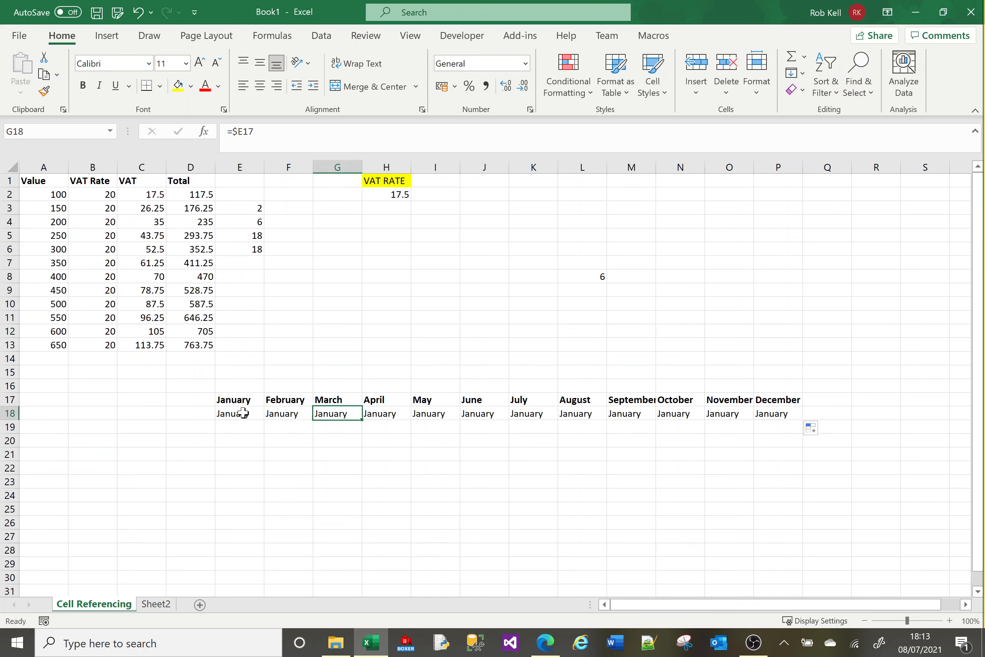
key("Right")
key("Right")
key("Right")
key("Right")
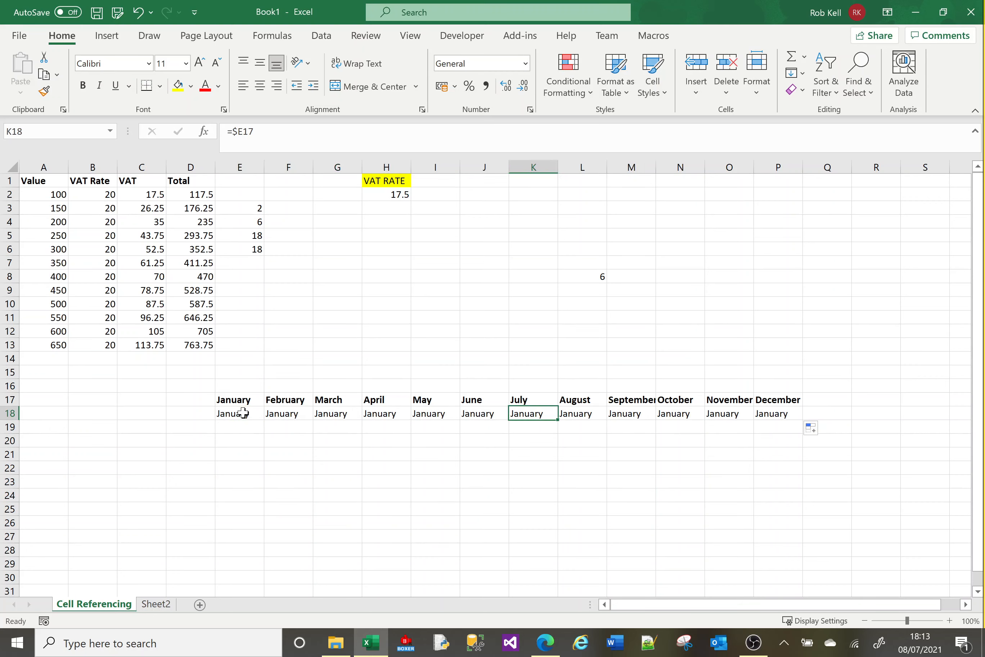
key("Right")
key("Right")
key("Right")
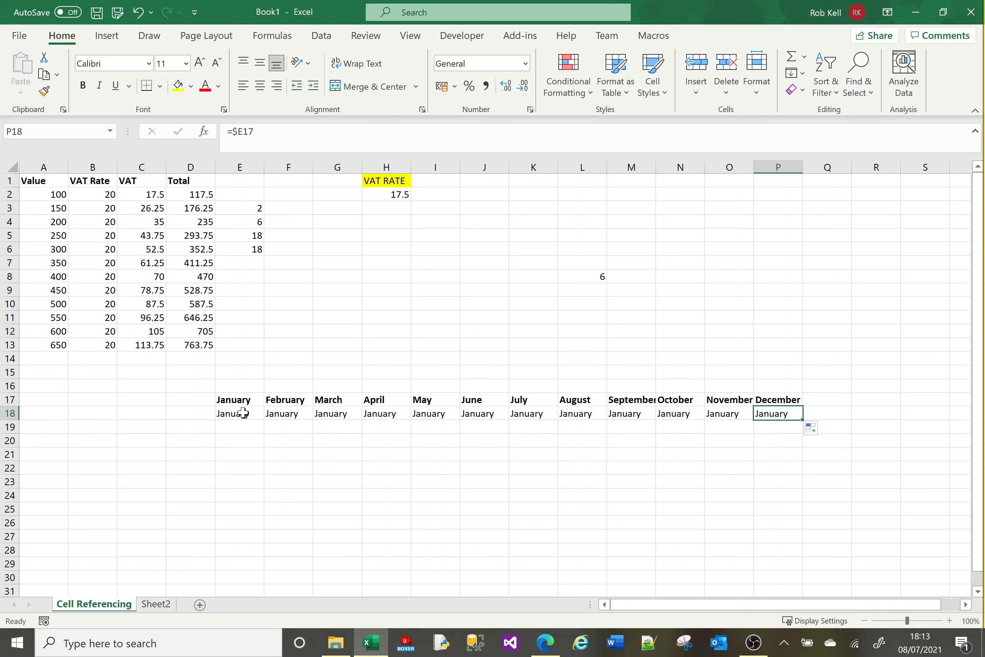
key("Left")
key("Left")
key("Left")
key("Left")
key("Left")
key("Left")
key("Left")
key("Left")
key("Left")
key("Left")
key("Left")
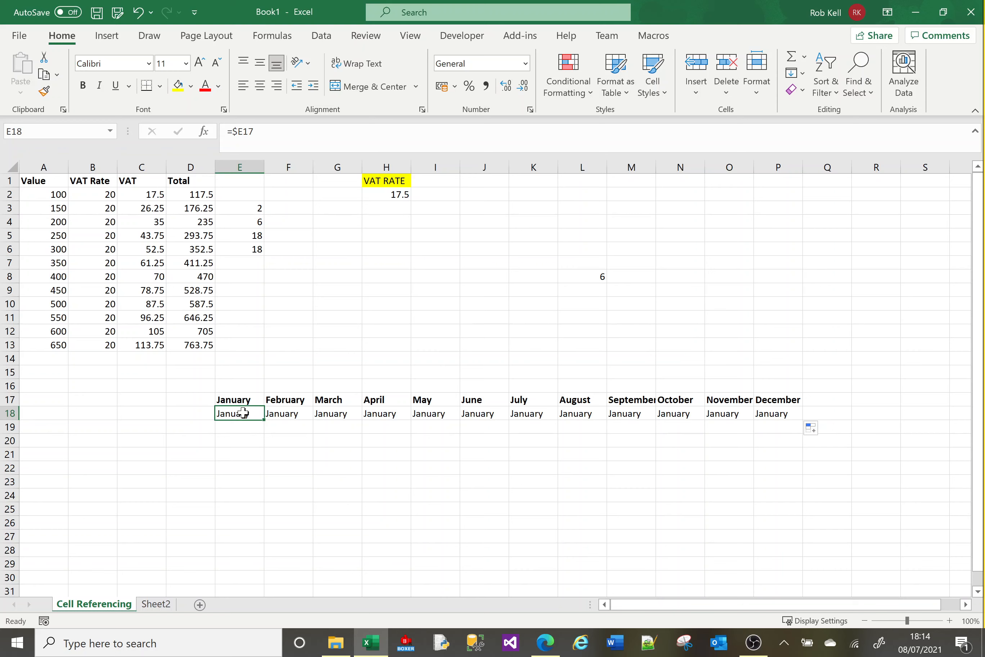
Add up the Total column in D14 with the formula =SUM(D2:D13)
left_click(197, 358)
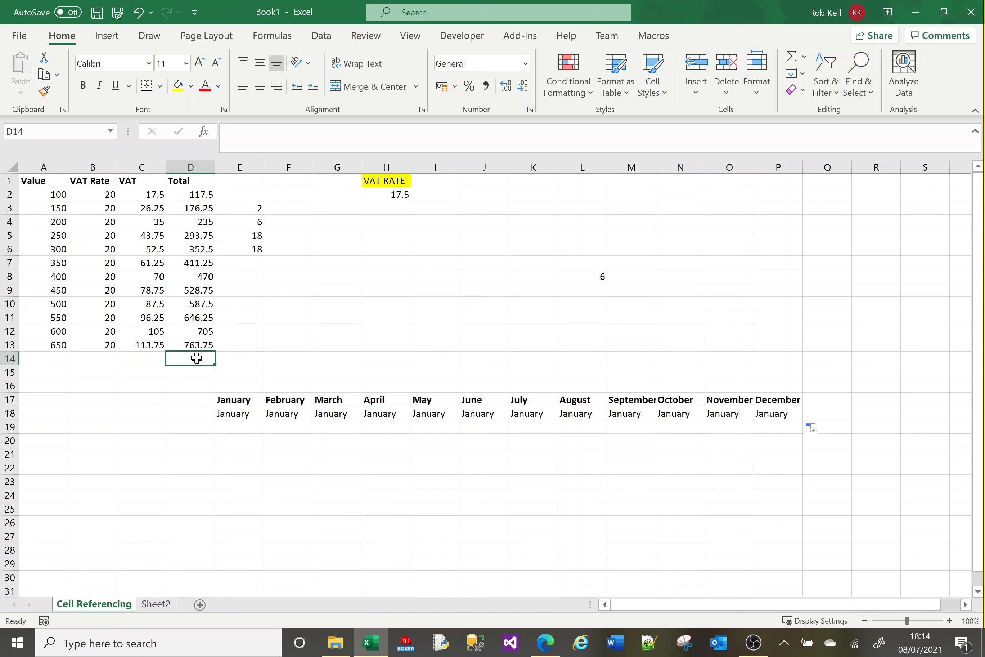
type("=SUM(")
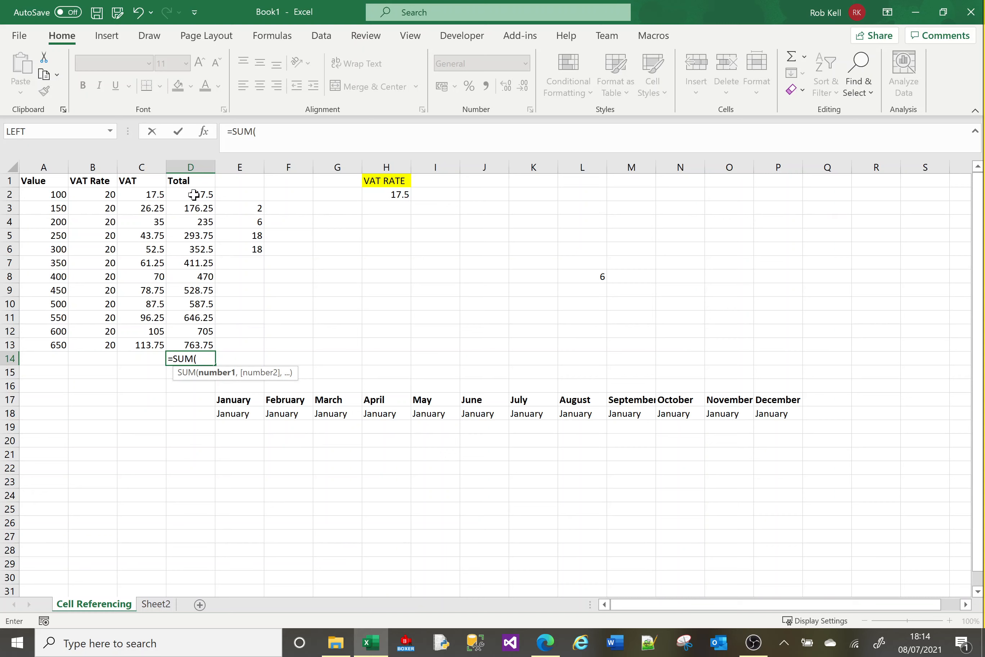
left_click_drag(194, 194, 197, 345)
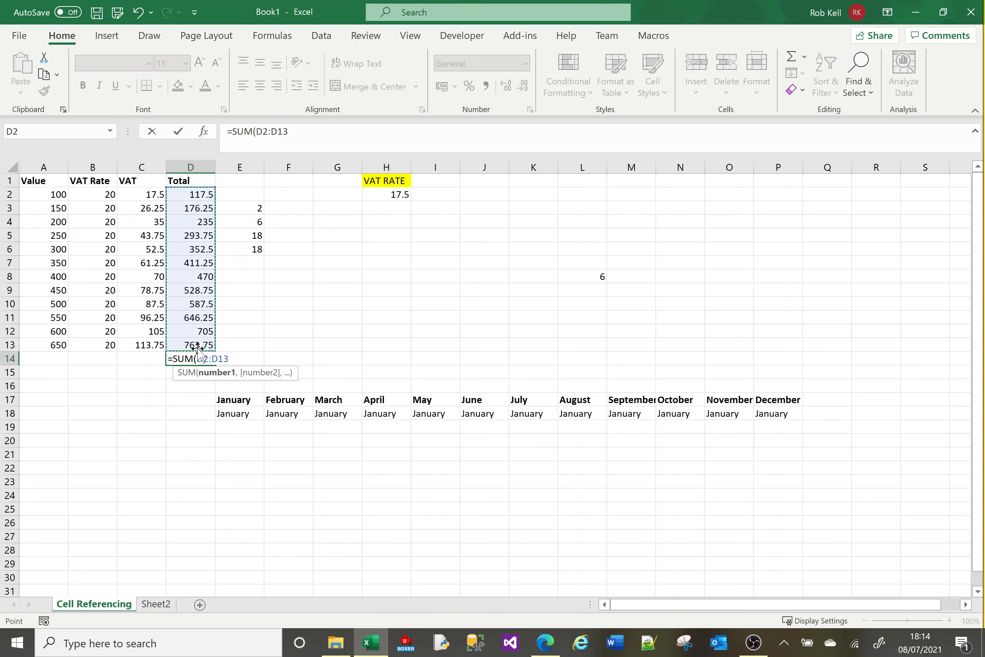
type(")")
key("Return")
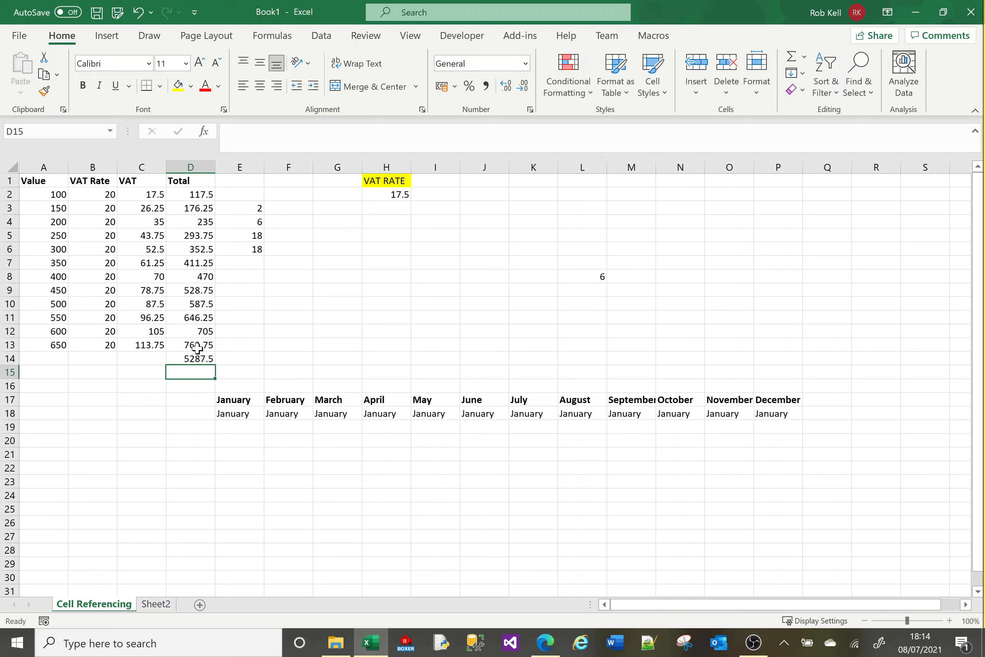
Make the grand total in D14 bold
left_click(192, 358)
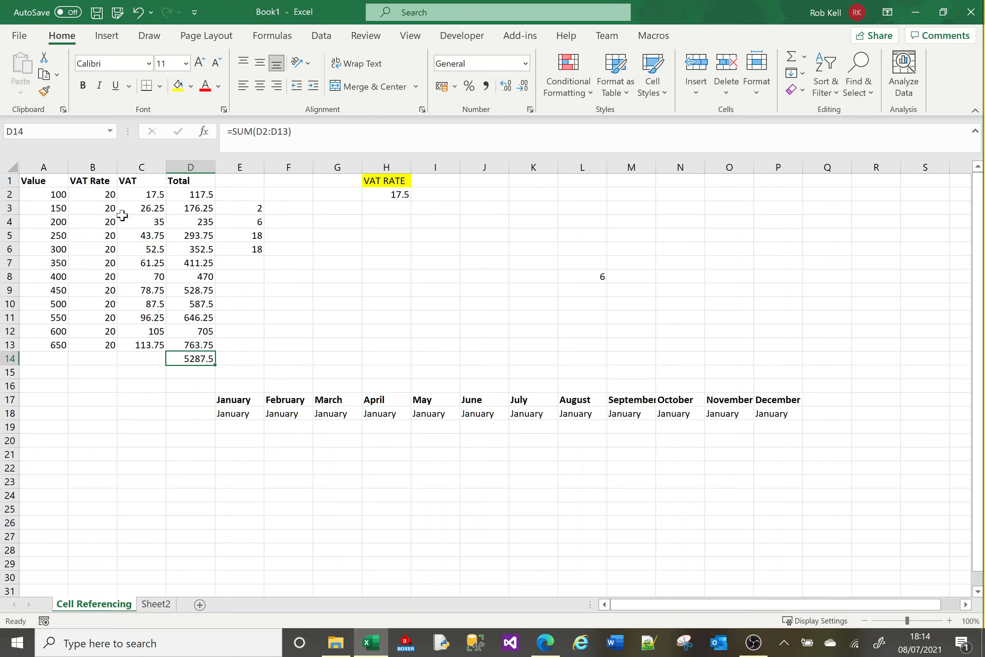
left_click(83, 87)
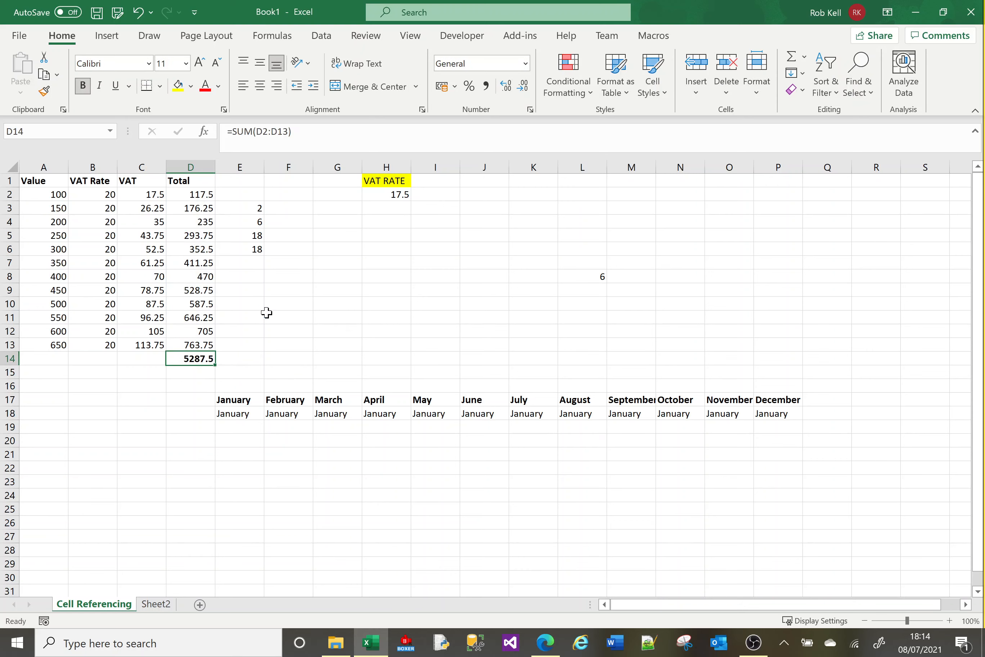
left_click(267, 314)
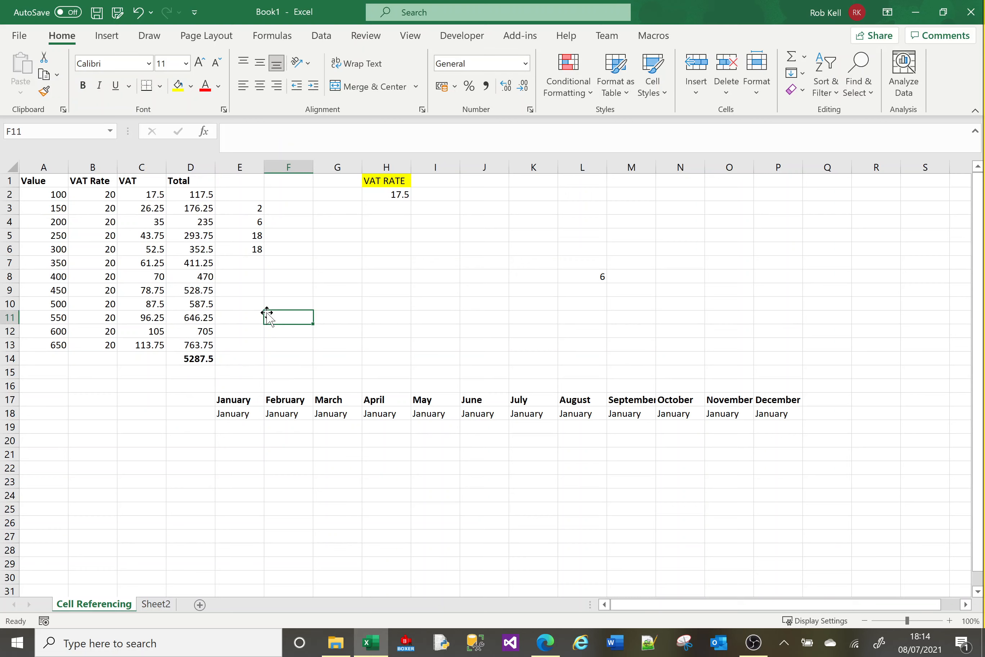
Set the VAT rate in H2 to 22 and check the grand total in D14
left_click(151, 195)
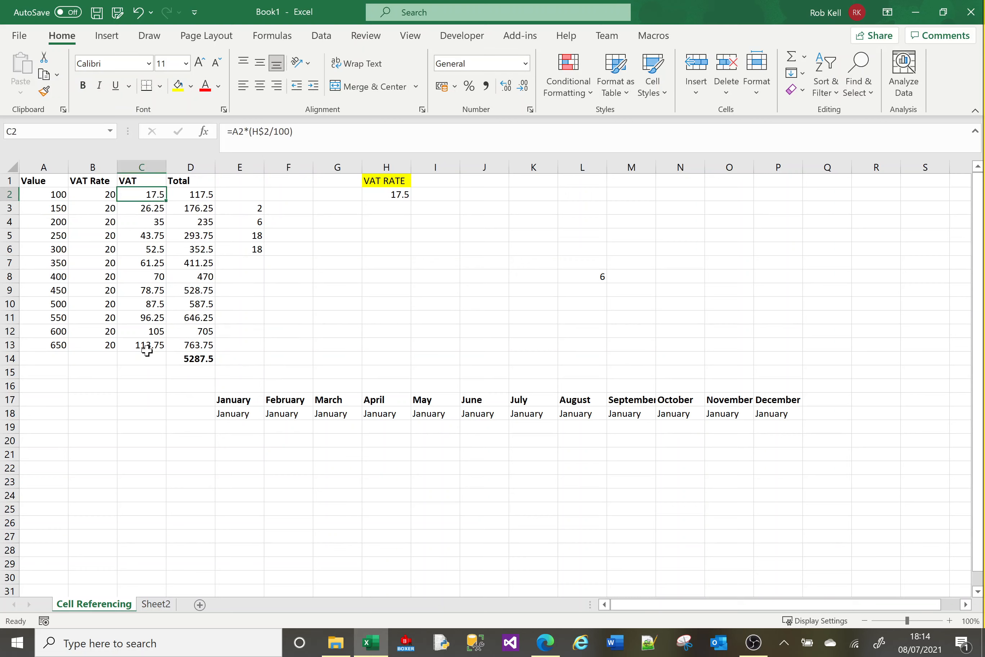
left_click(383, 195)
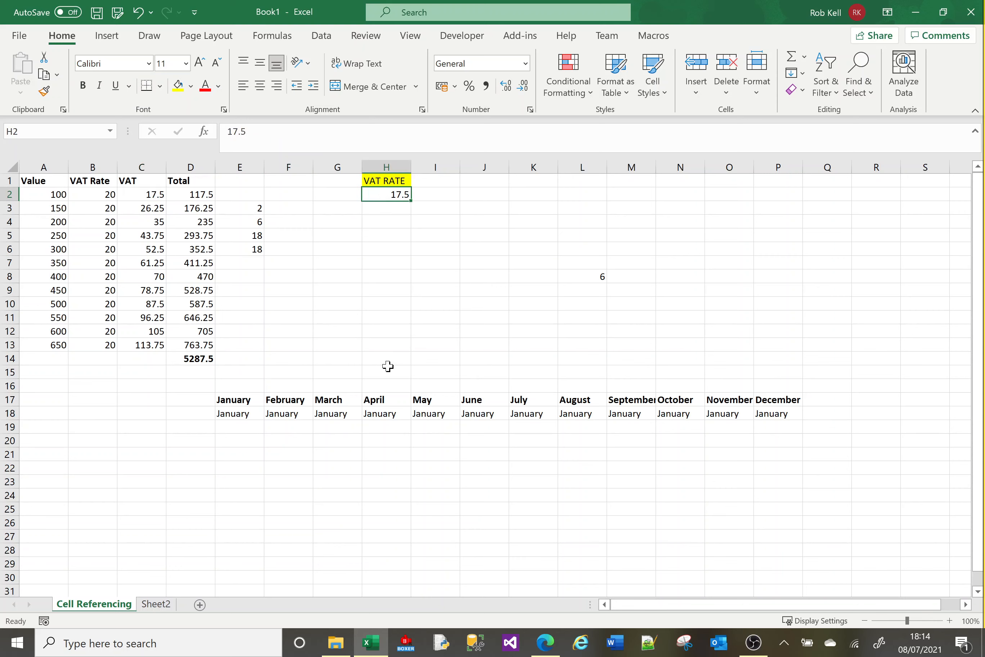
type("22")
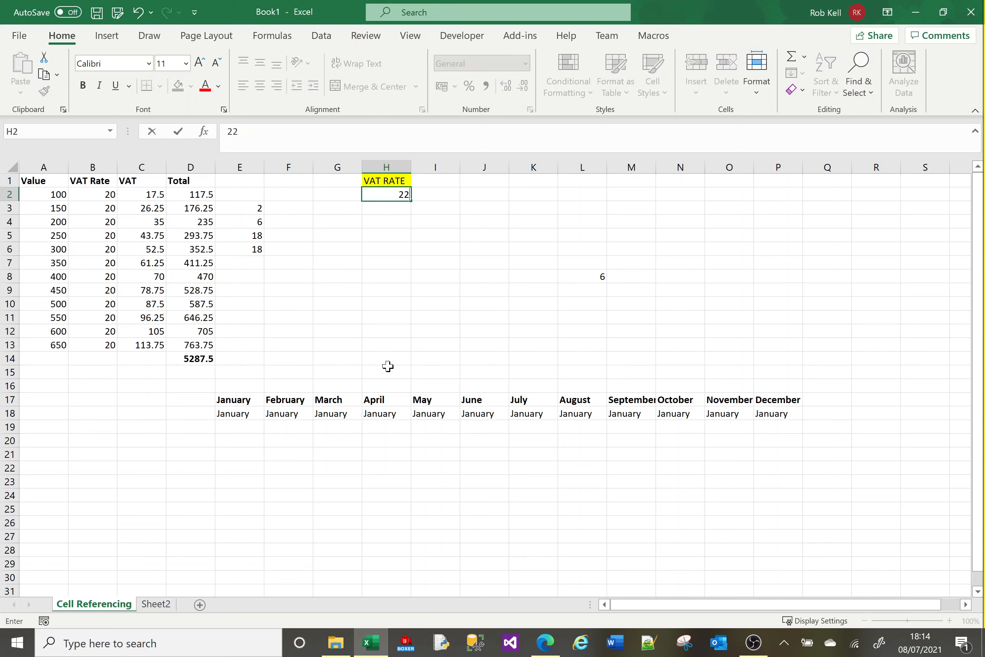
key("Return")
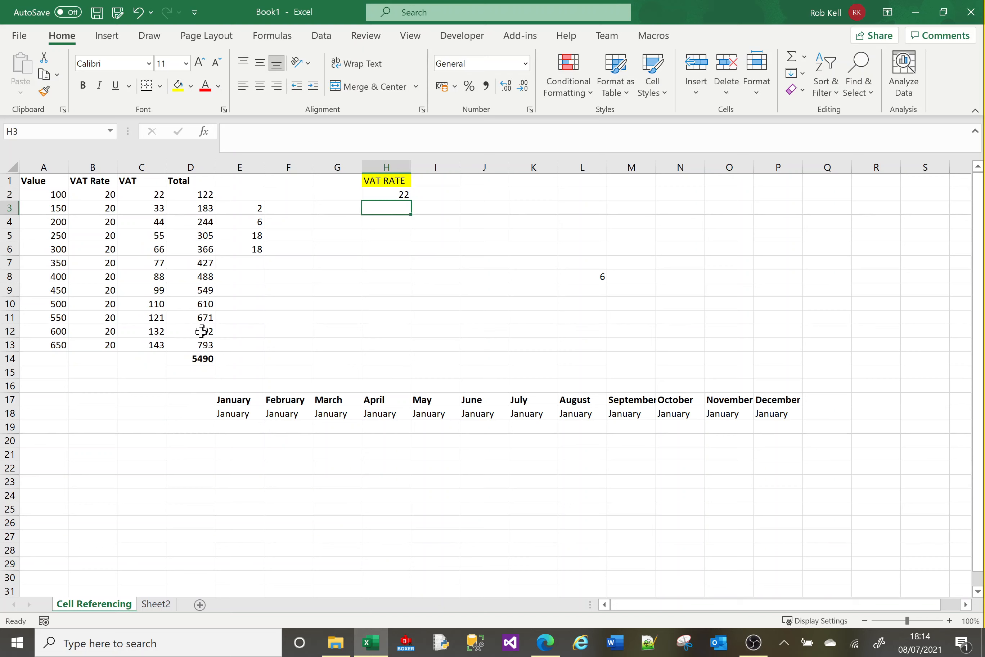
left_click(191, 360)
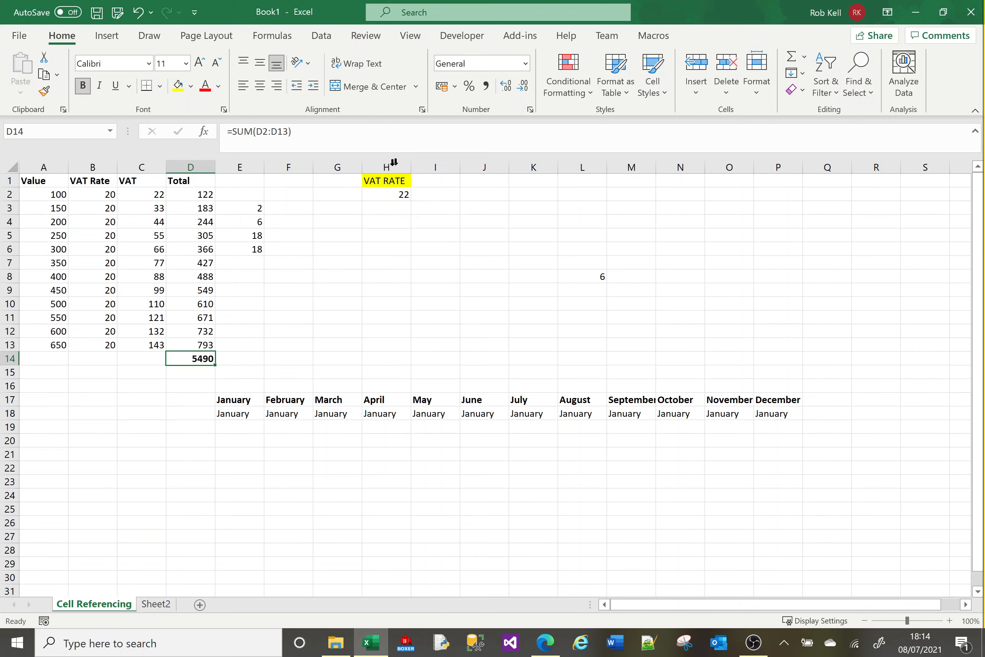
left_click(402, 194)
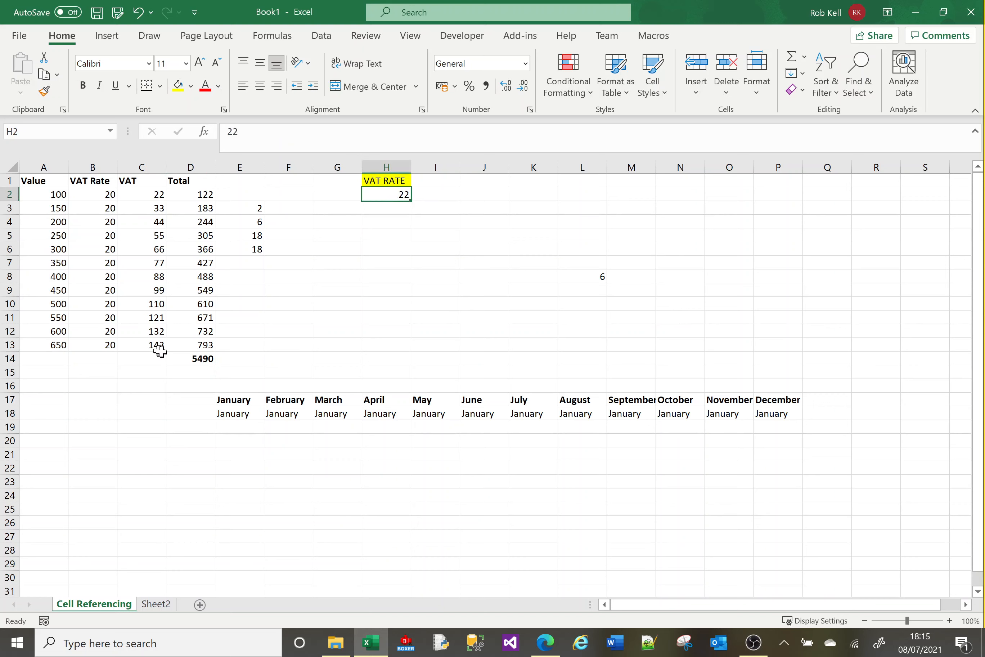
left_click(193, 359)
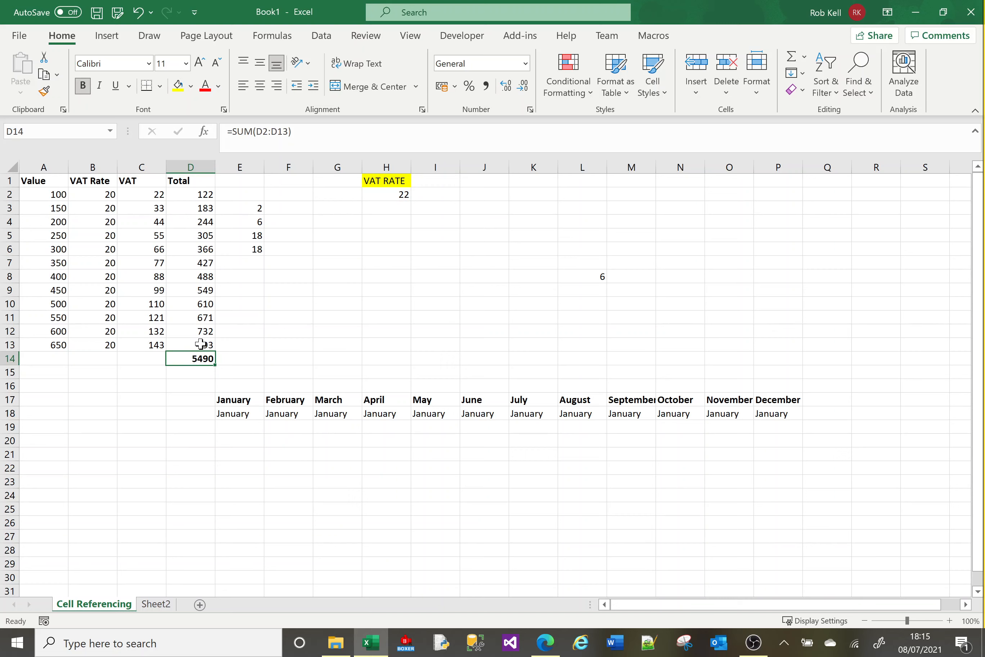
Set the VAT rate in H2 to 21.5
left_click(395, 196)
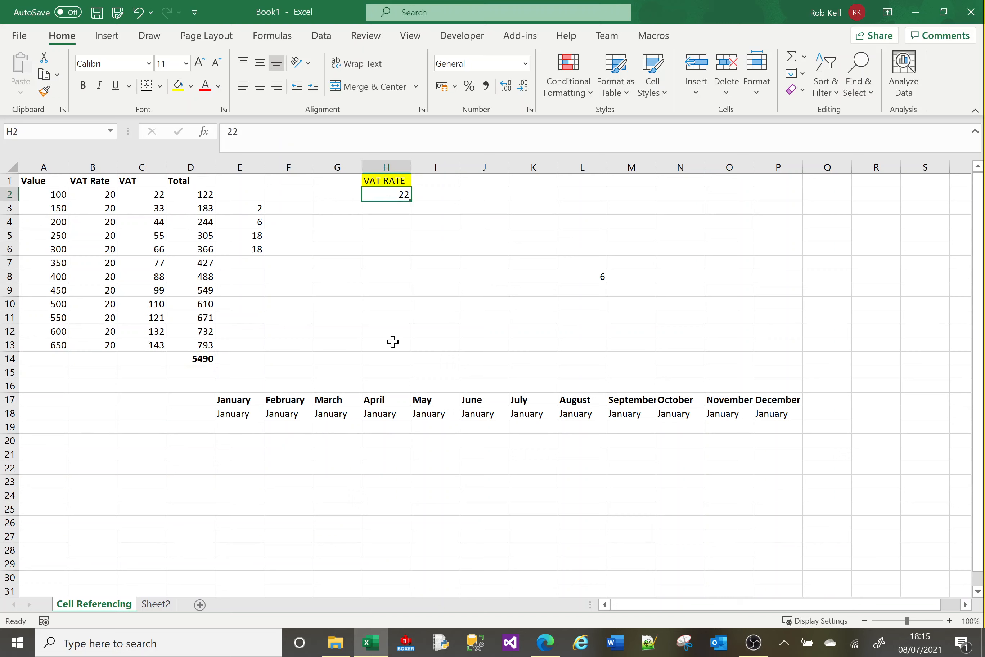
type("21.5")
key("ctrl+Return")
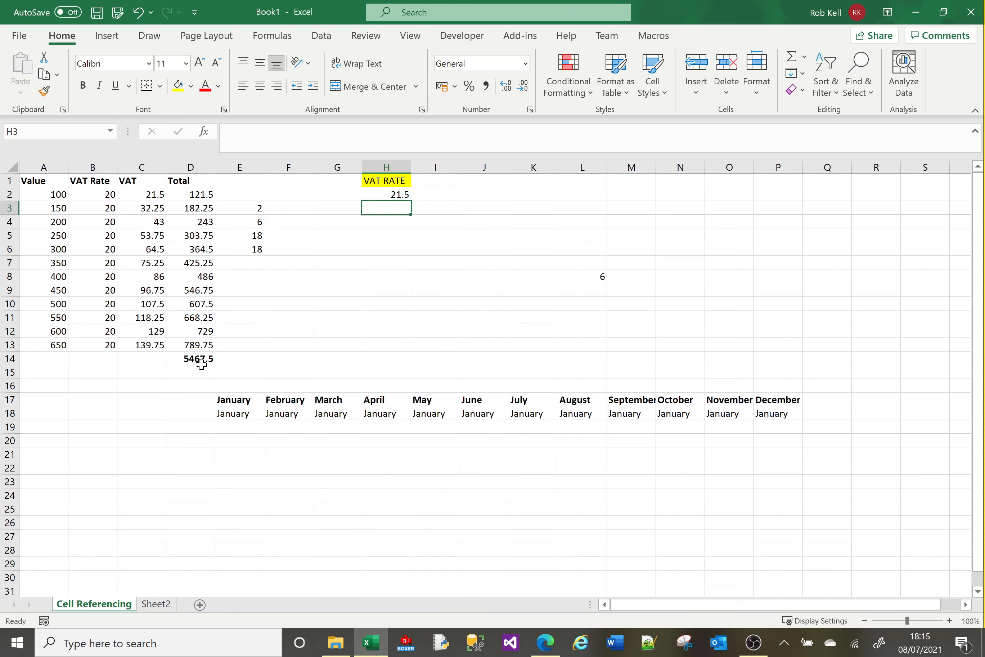
Enter the heading TOTAL YEAR in cell A1 of Sheet2
left_click(157, 605)
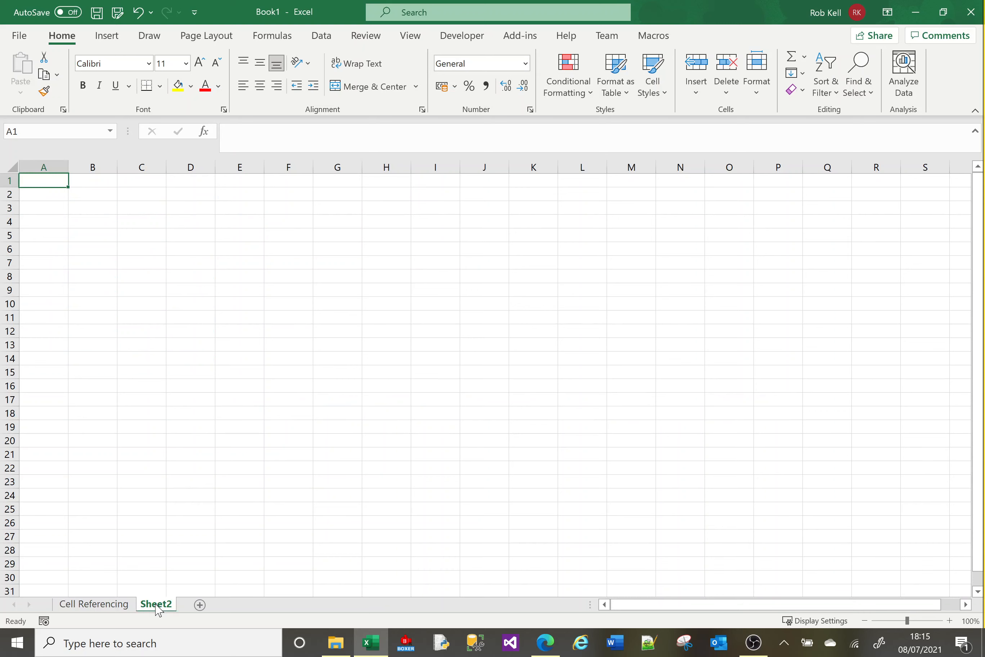
type("TOTAL YEAR")
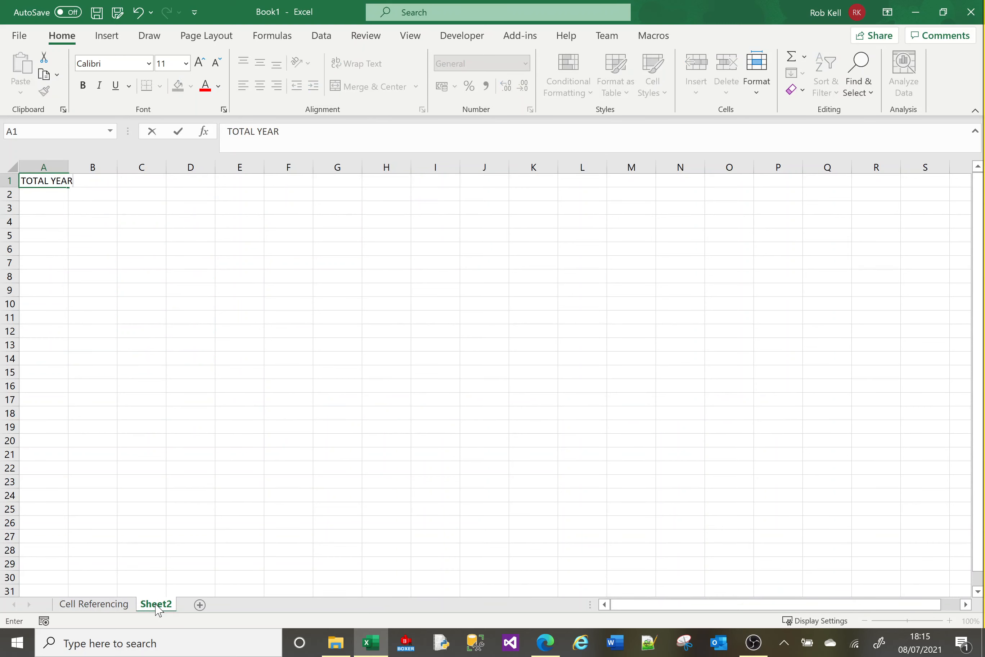
key("Return")
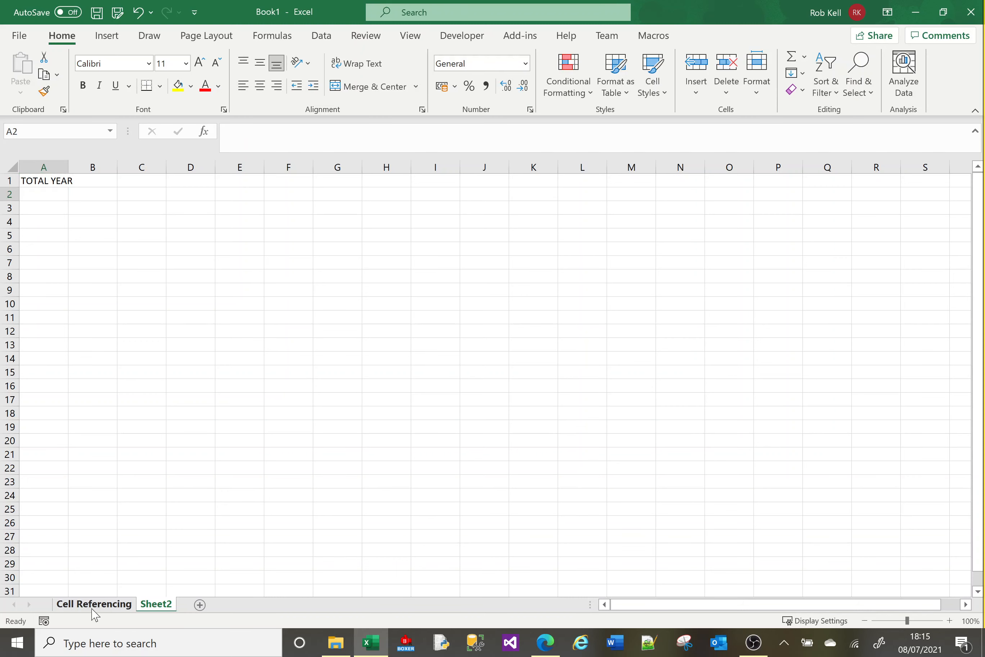
Look back at the totals on the Cell Referencing sheet and begin a formula in cell A2 of Sheet2
left_click(95, 606)
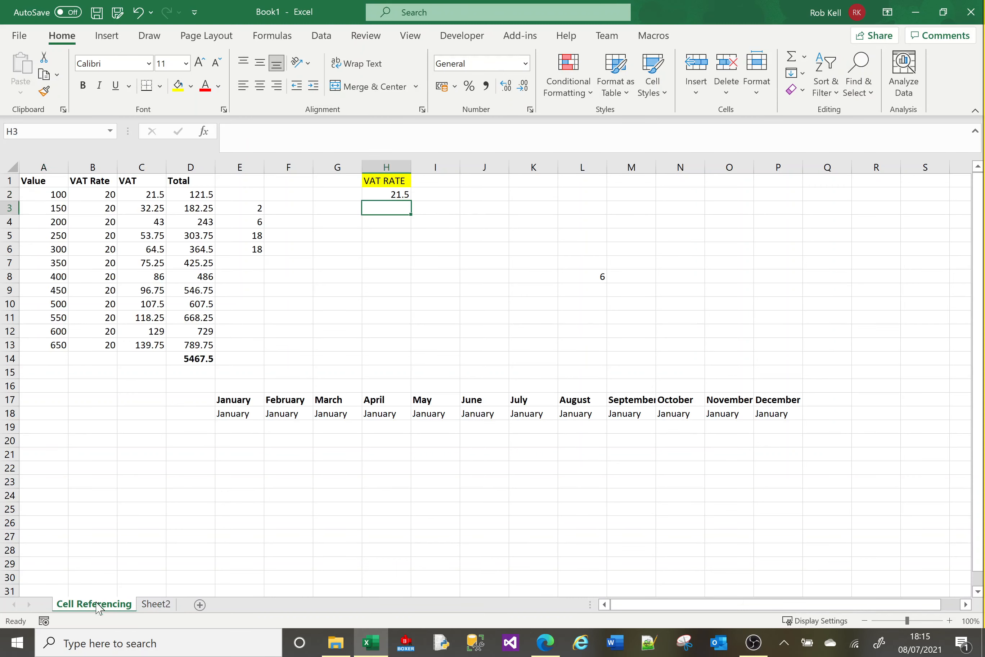
left_click(156, 605)
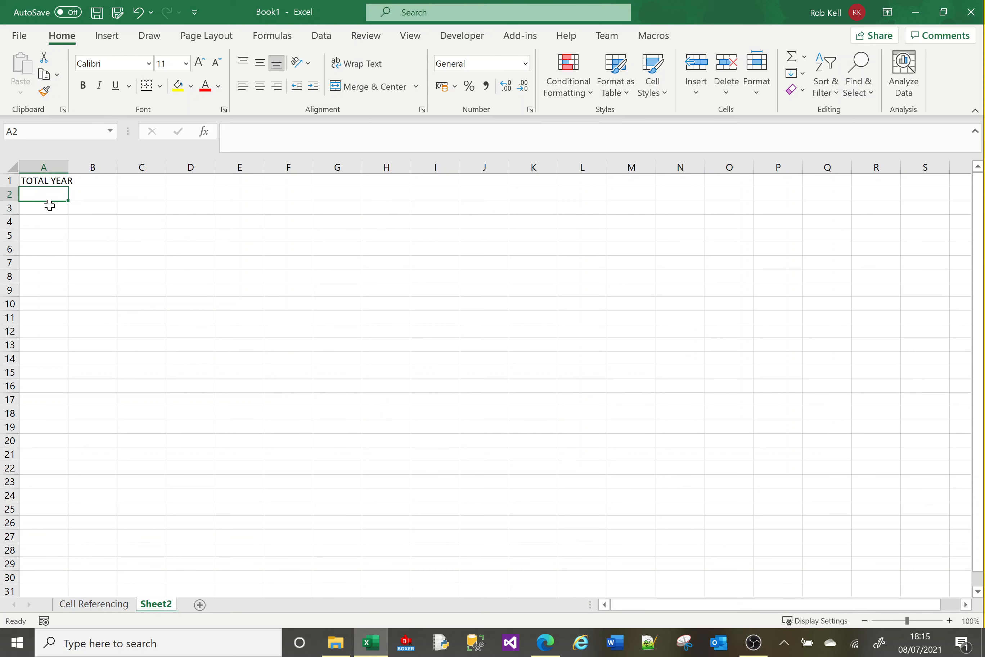
type("=")
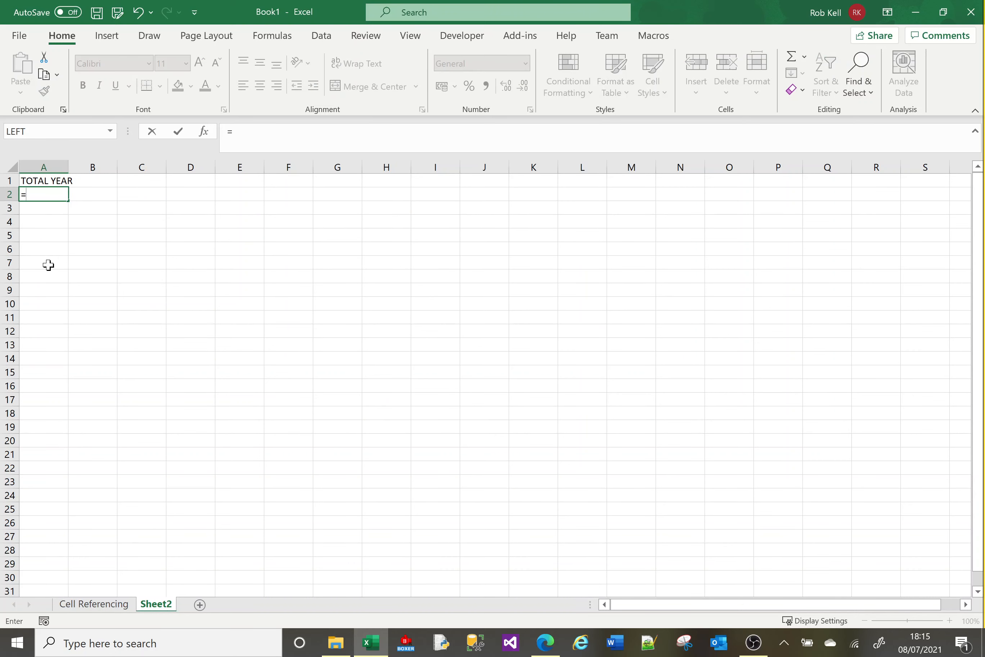
left_click(632, 221)
left_click(334, 371)
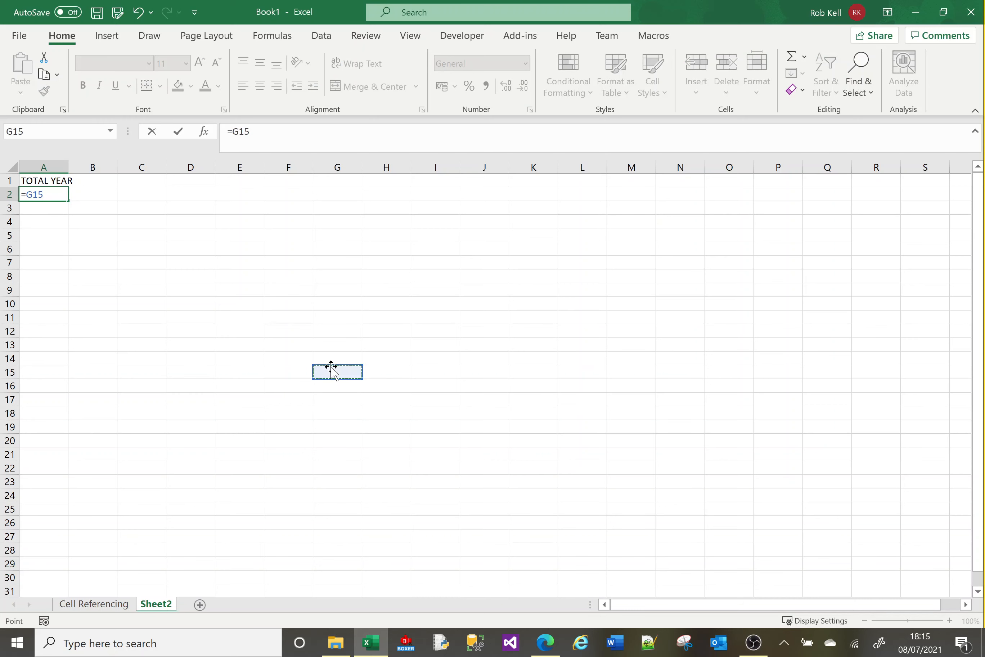
key("BackSpace")
key("BackSpace")
key("BackSpace")
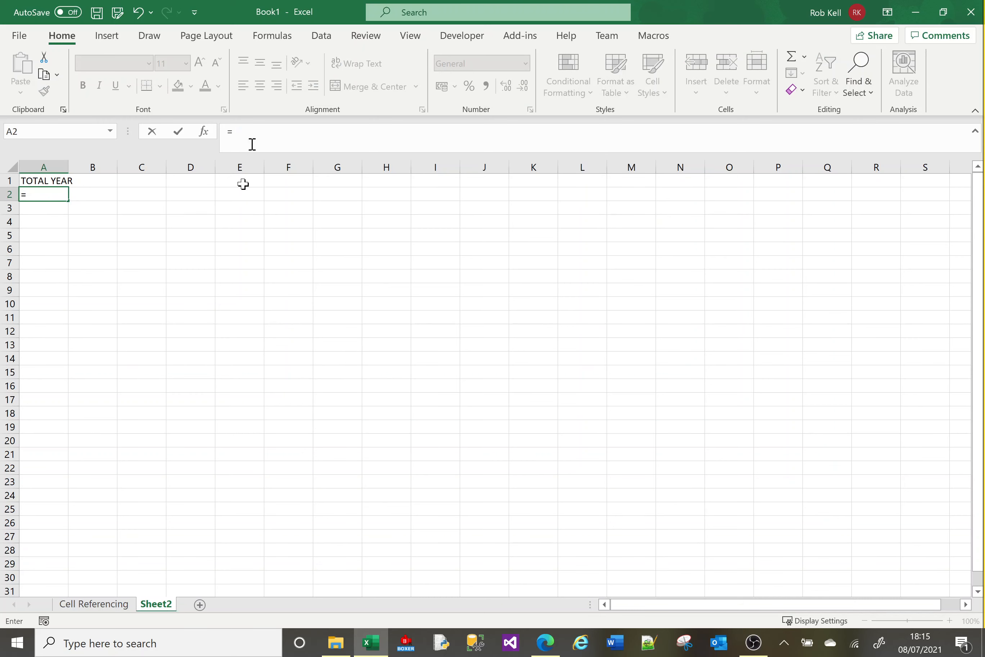
Complete the formula in Sheet2's A2 as ='Cell Referencing'!D14 to pull in the grand total, and review it
left_click(93, 606)
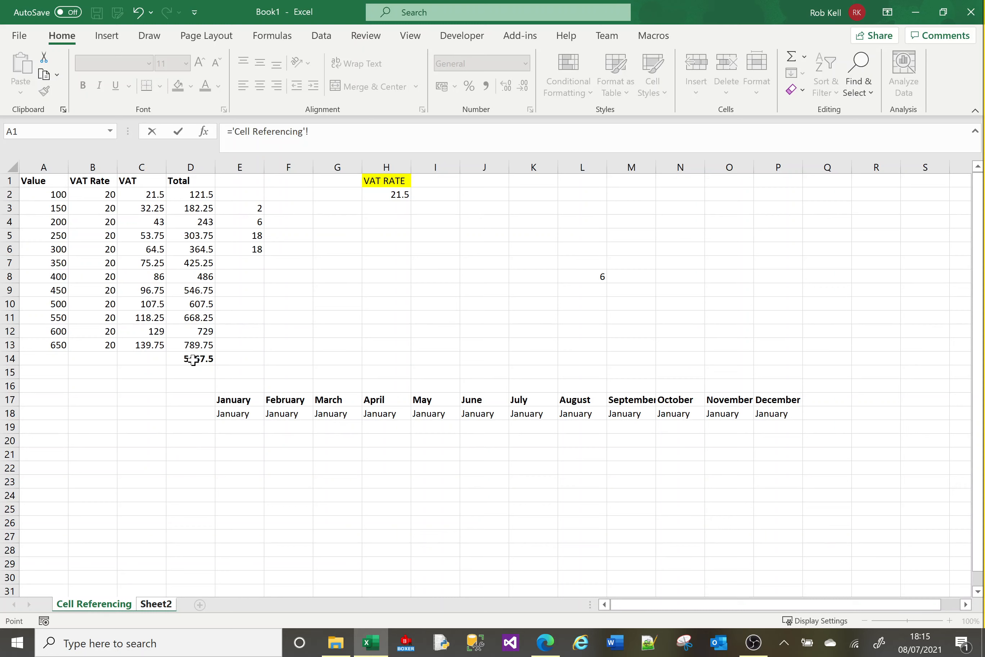
left_click(193, 360)
key("Return")
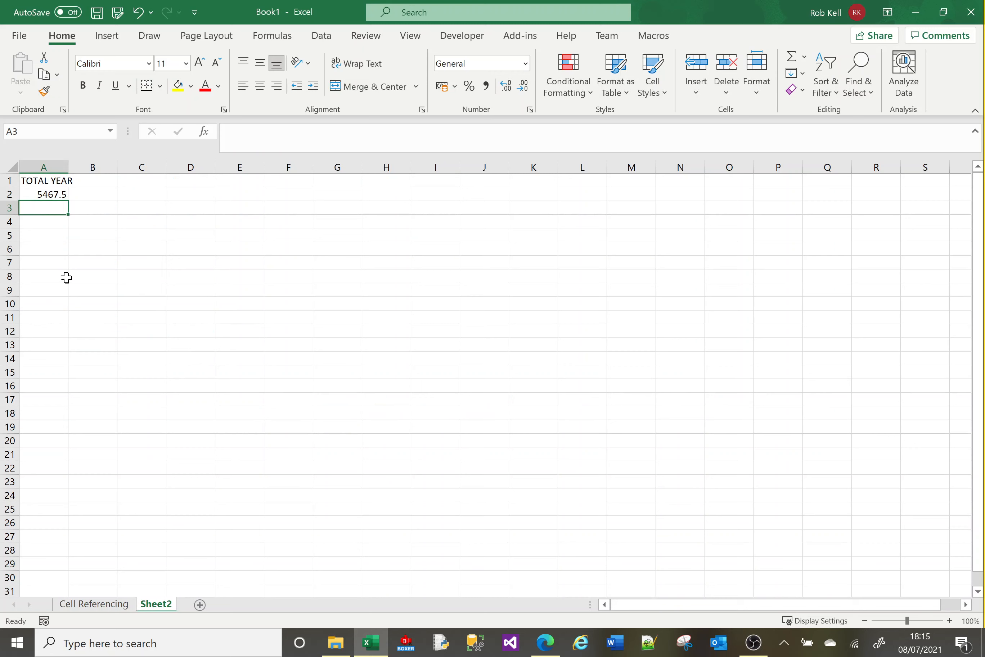
key("Up")
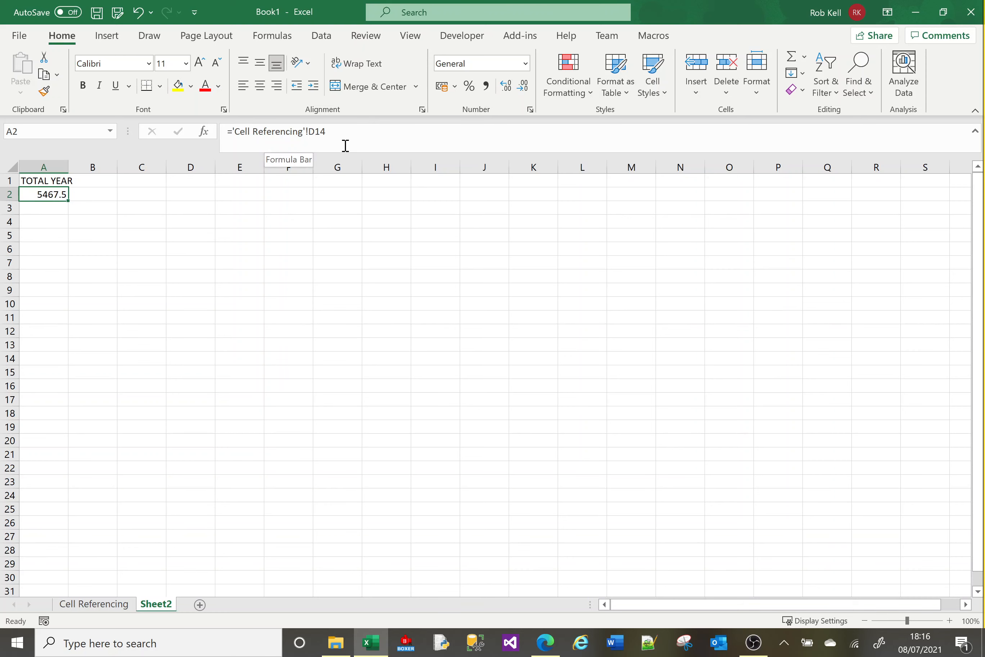
Set the VAT rate in H2 of the Cell Referencing sheet to 20 and check the linked total on Sheet2
left_click(91, 605)
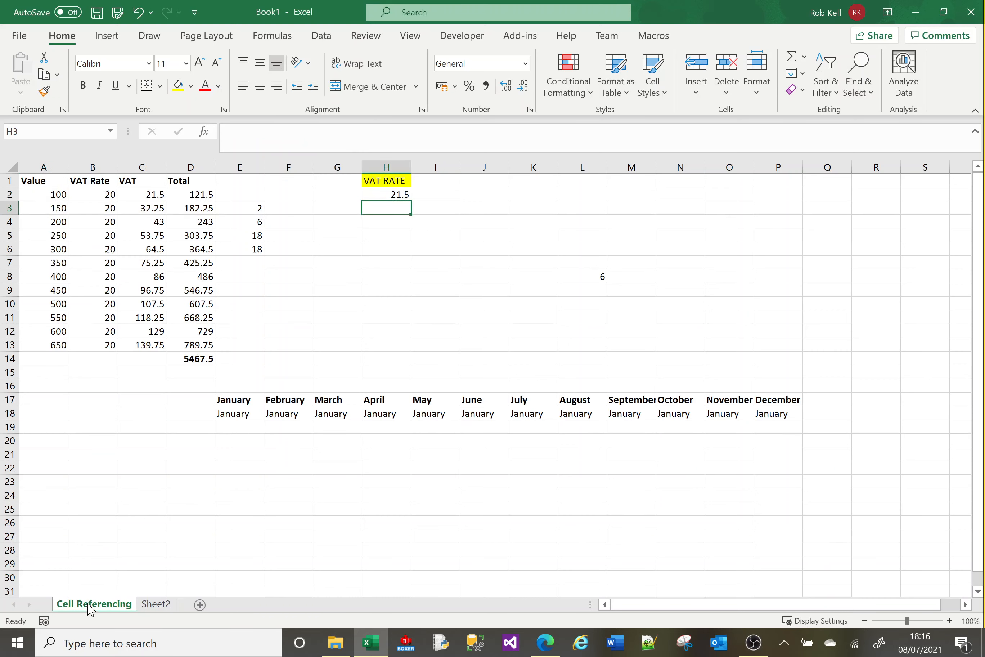
left_click(387, 194)
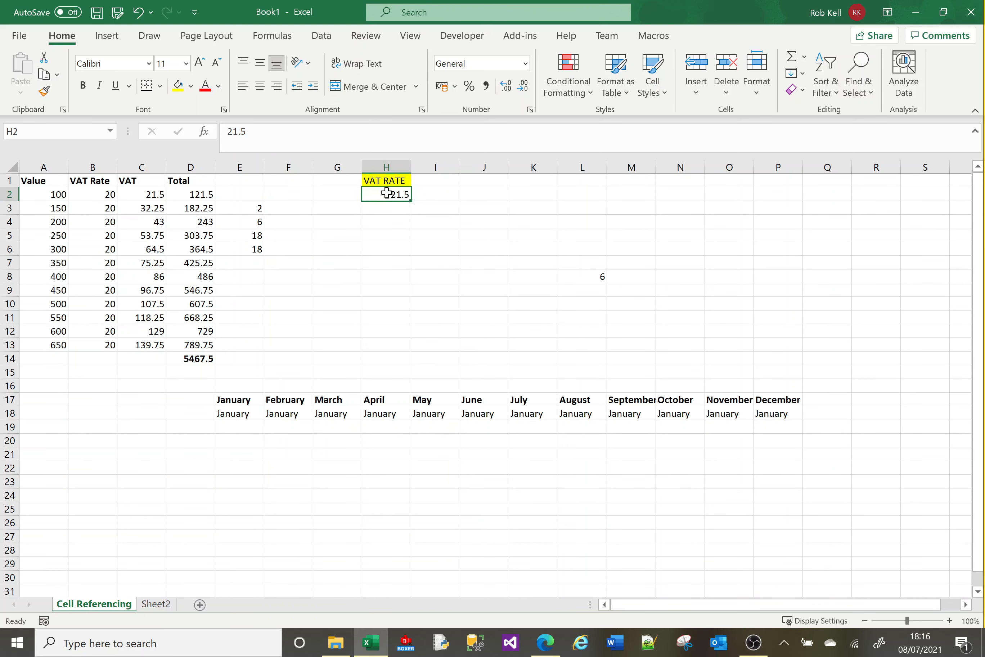
type("20")
key("Return")
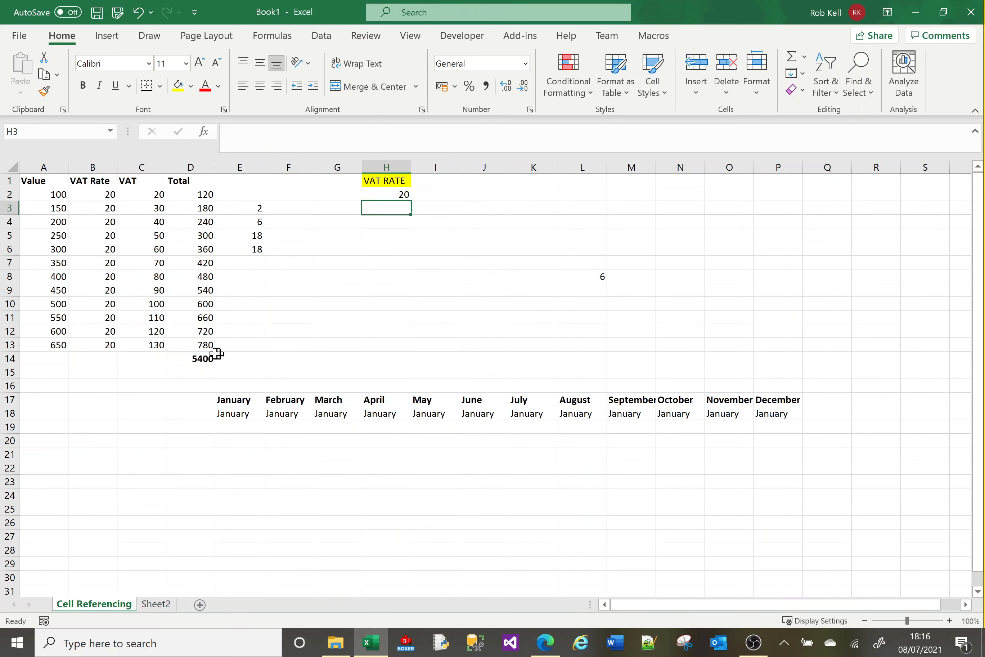
left_click(168, 608)
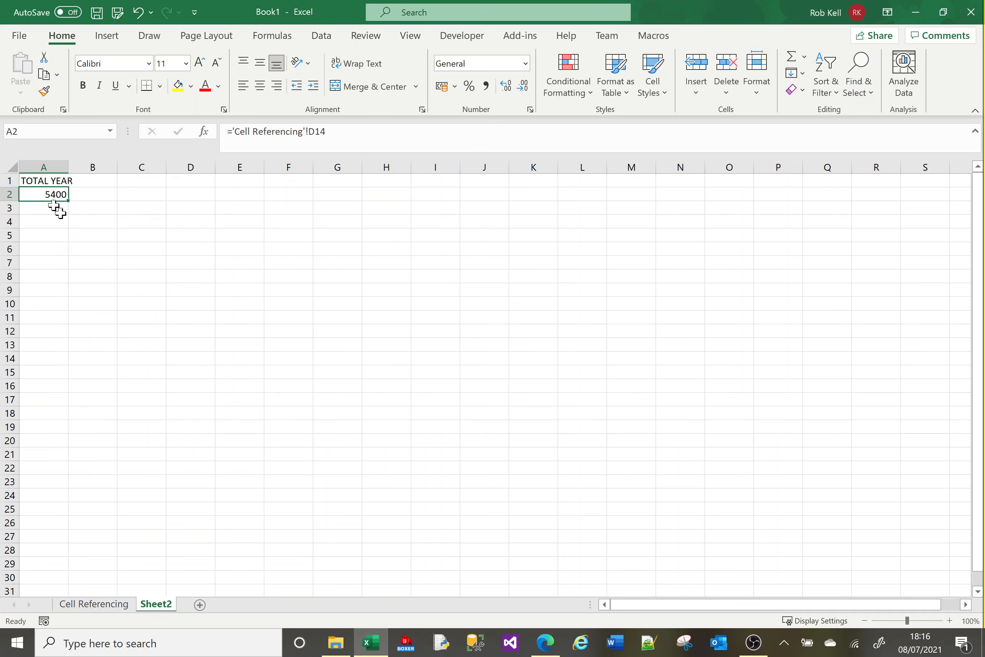